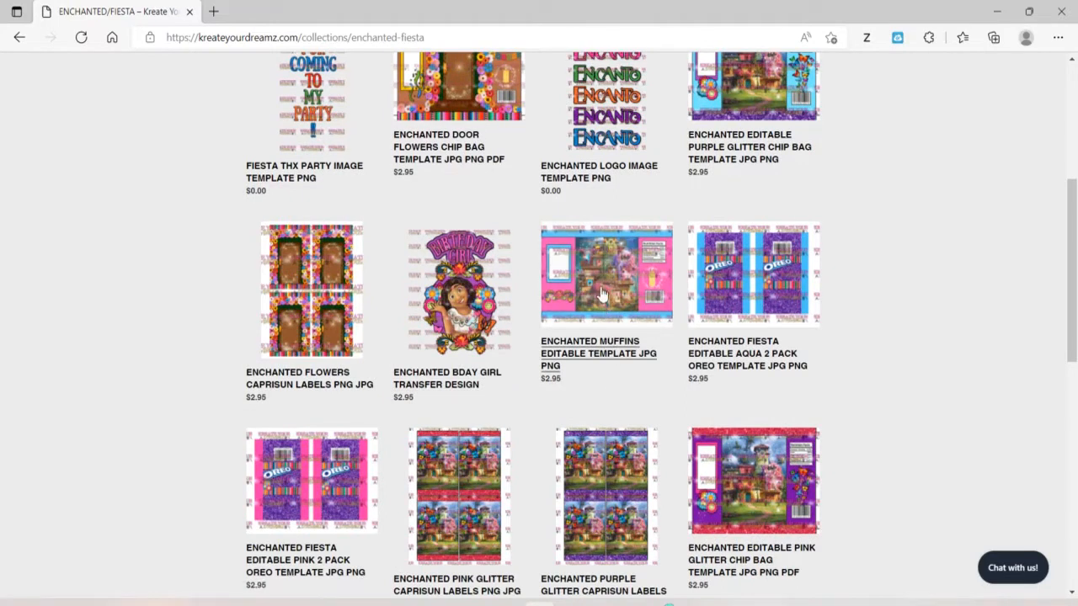
- Add the Enchanted Muffins Editable Template as PNG to the cart and return to the Enchanted/Fiesta collection
click(601, 292)
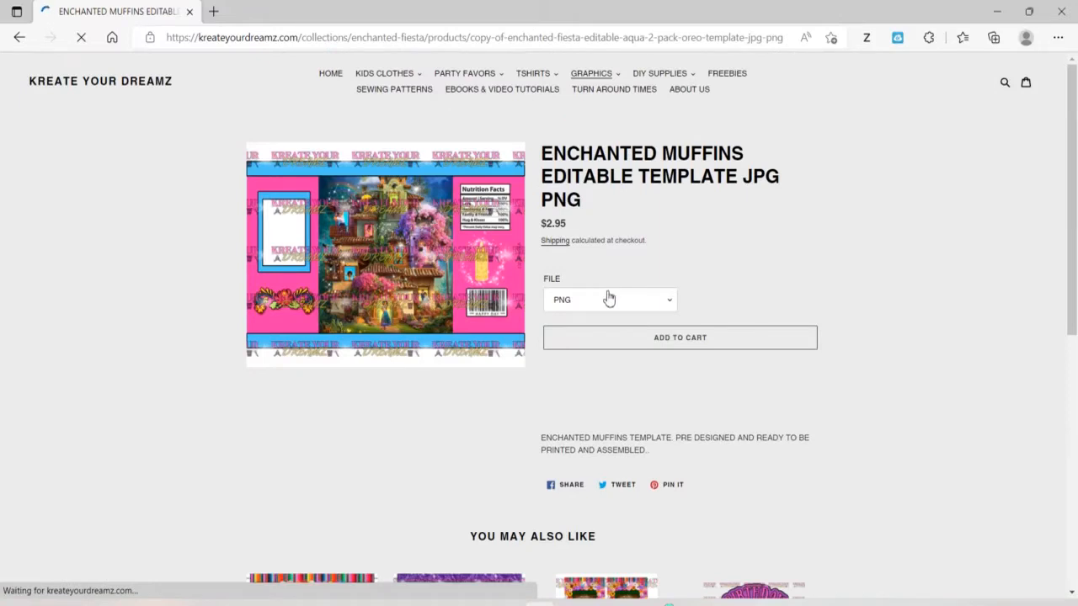
click(620, 346)
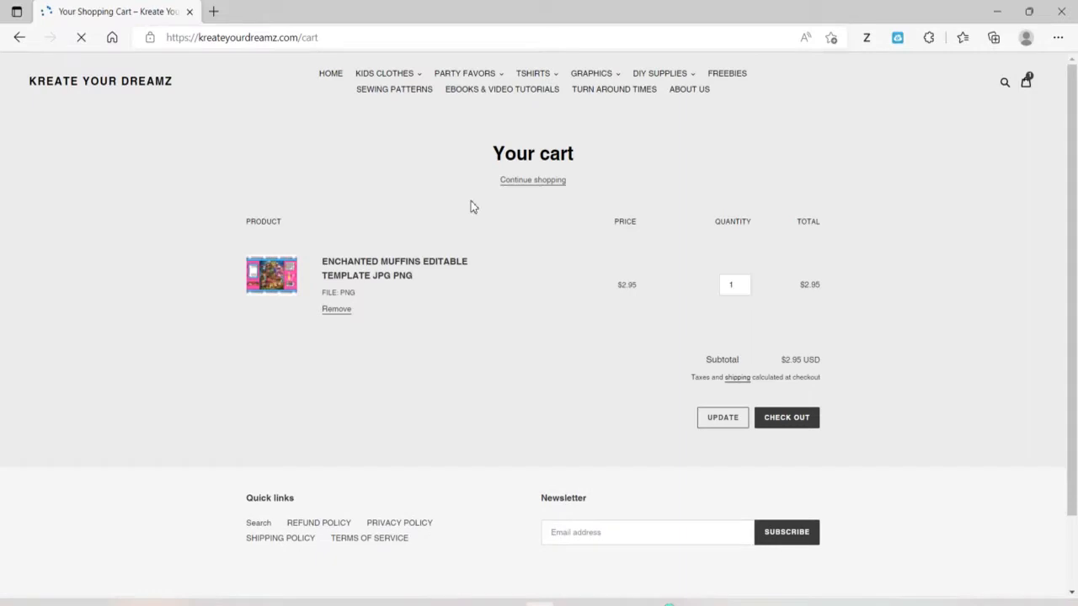
click(17, 39)
click(17, 39)
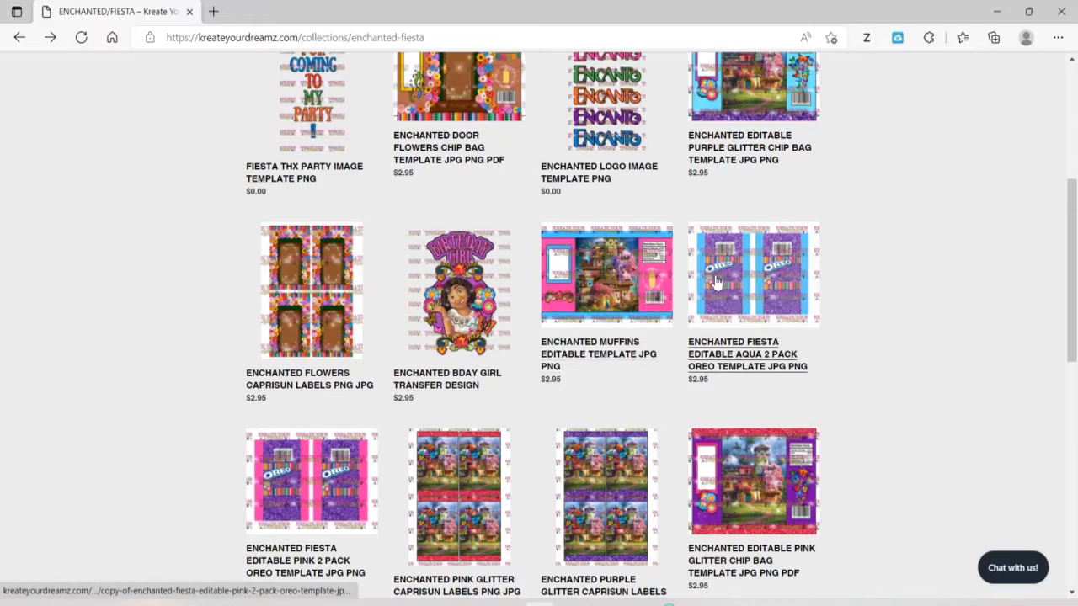
- Add the Enchanted Fiesta Editable Aqua 2 Pack Oreo Template as PNG to the cart and return to the collection
click(721, 357)
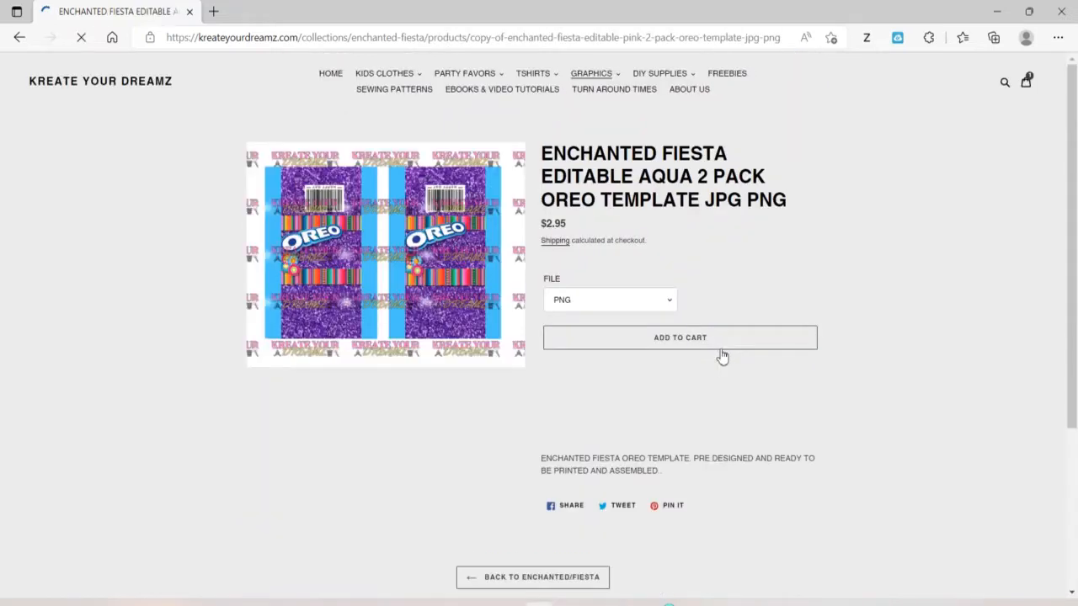
click(651, 343)
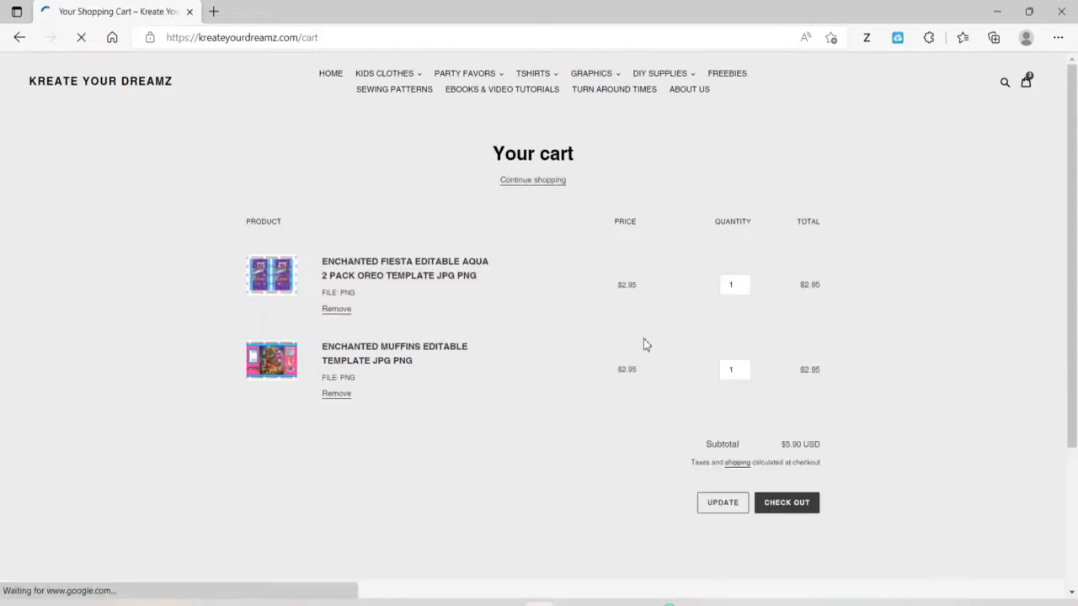
click(17, 38)
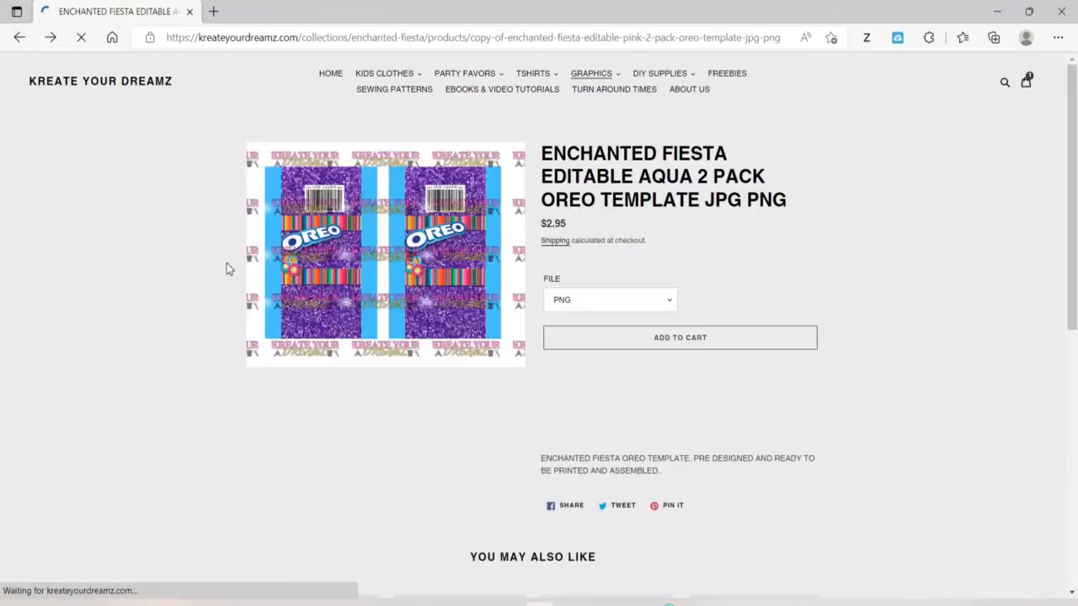
click(17, 38)
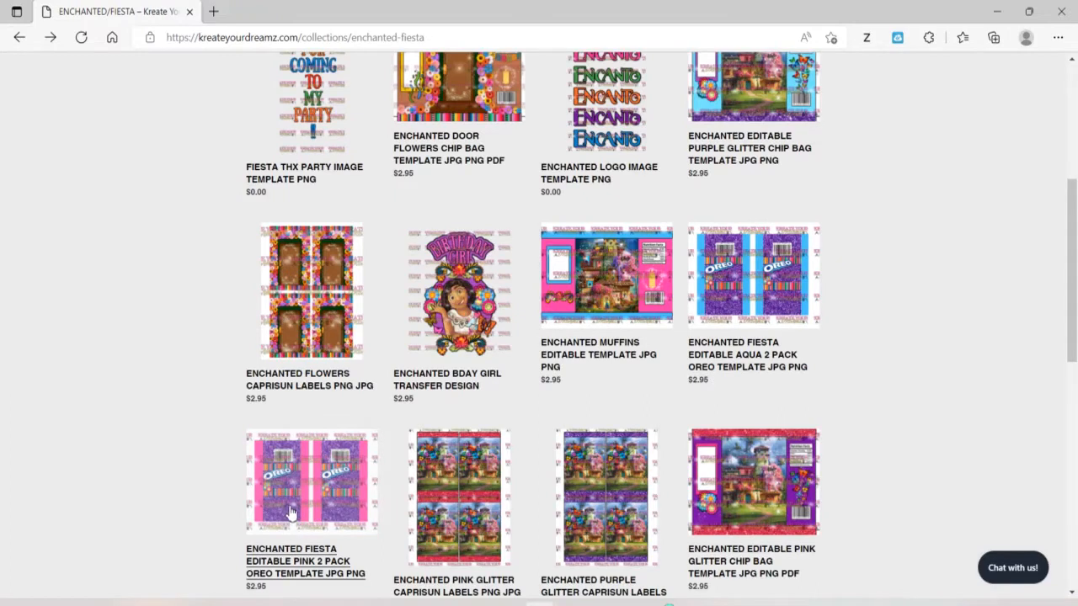
- Add the Enchanted Fiesta Editable Pink 2 Pack Oreo Template as PNG to the cart
scroll(291, 511, down, 2)
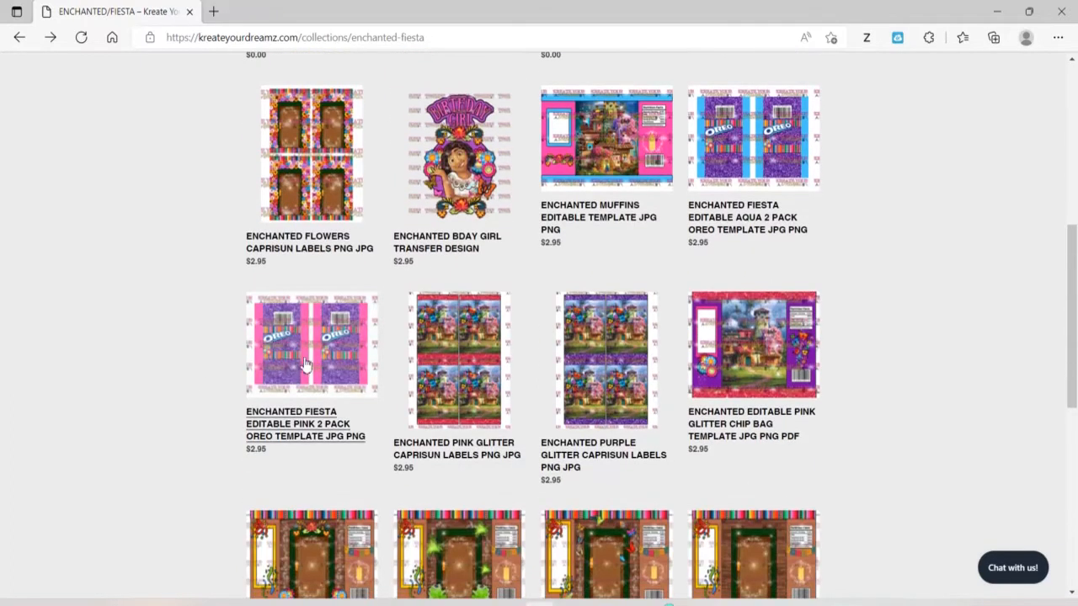
click(304, 364)
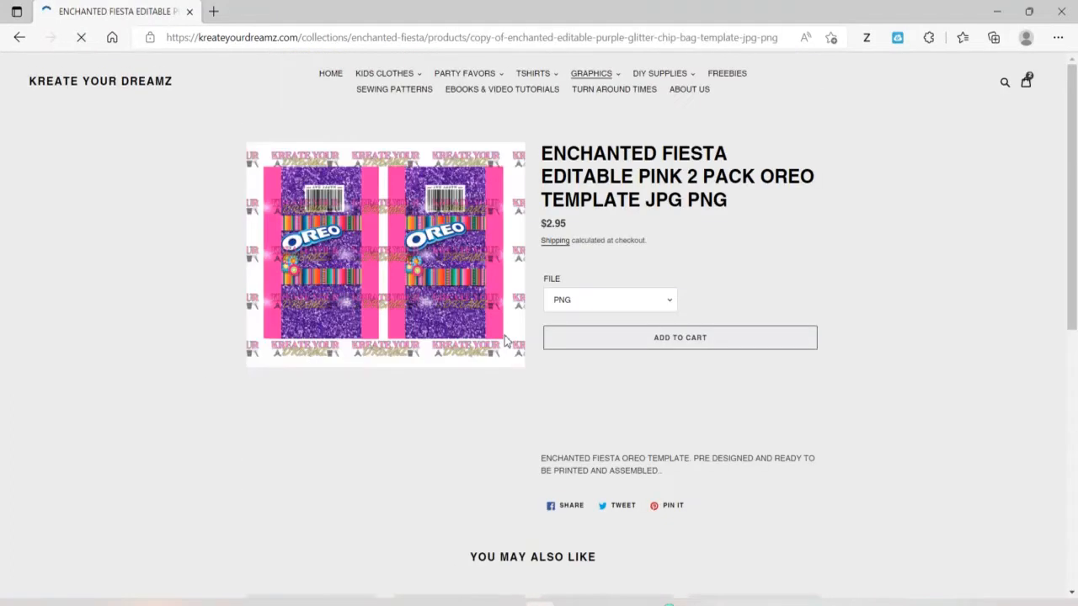
click(640, 341)
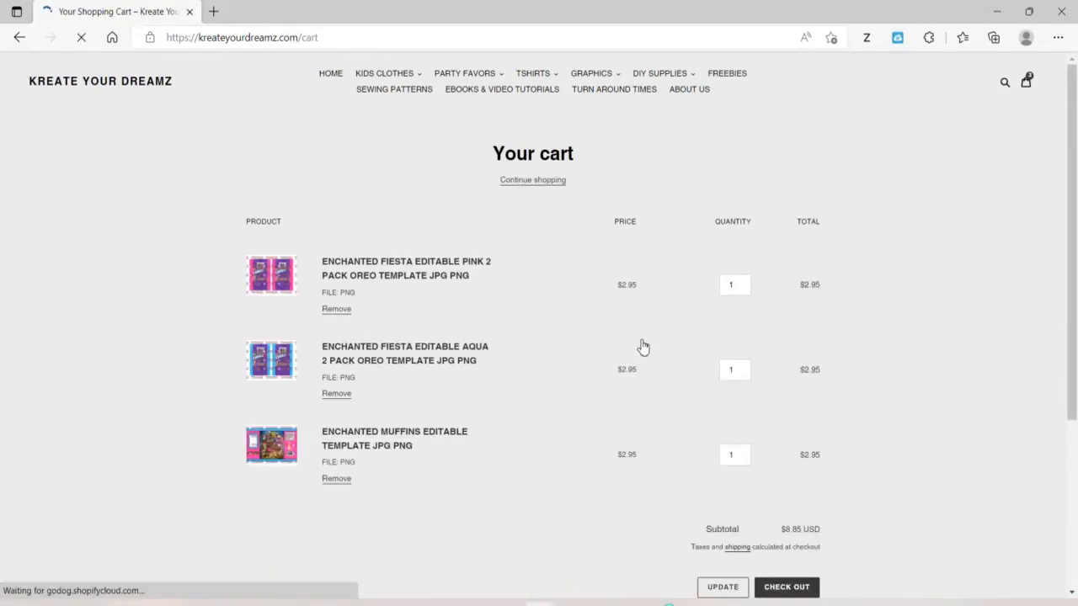
- Find the free Little Bites Logo PNG on page 2 of the Freebies collection and add it to the cart
click(21, 38)
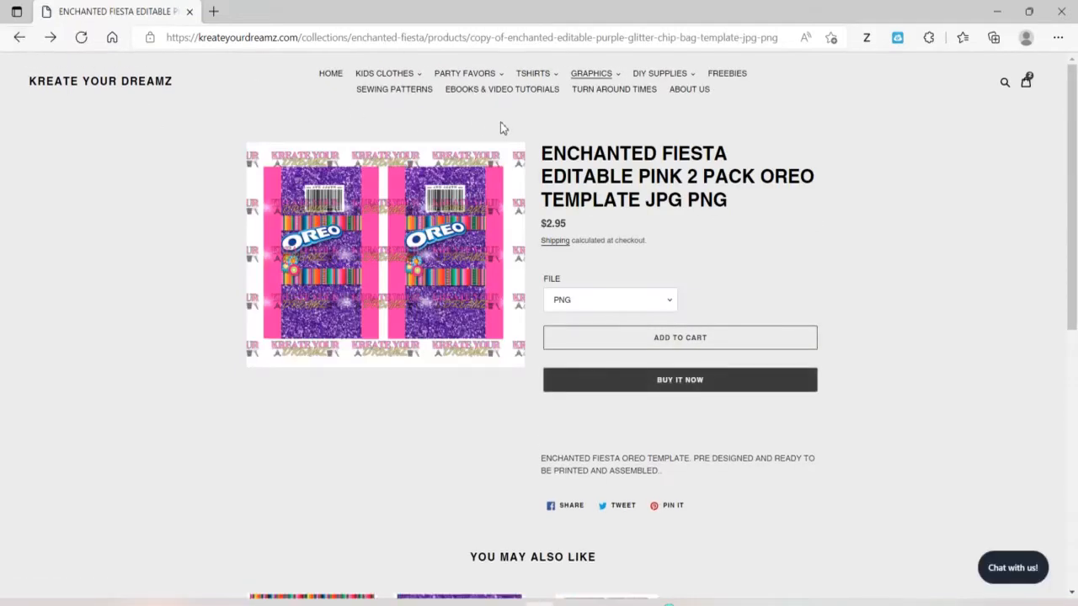
click(727, 80)
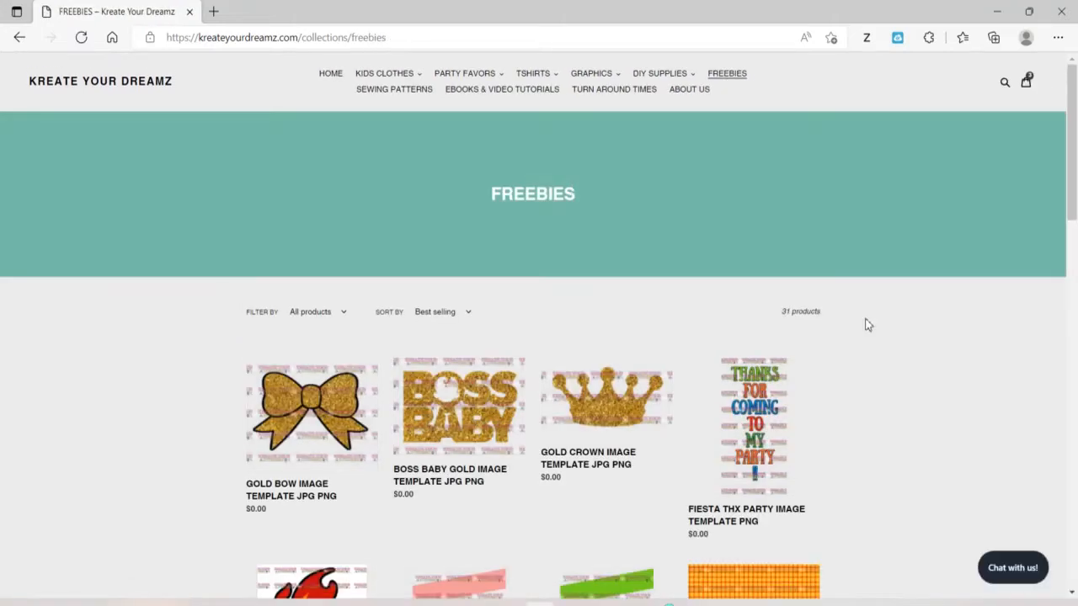
scroll(884, 331, down, 4)
scroll(884, 330, down, 6)
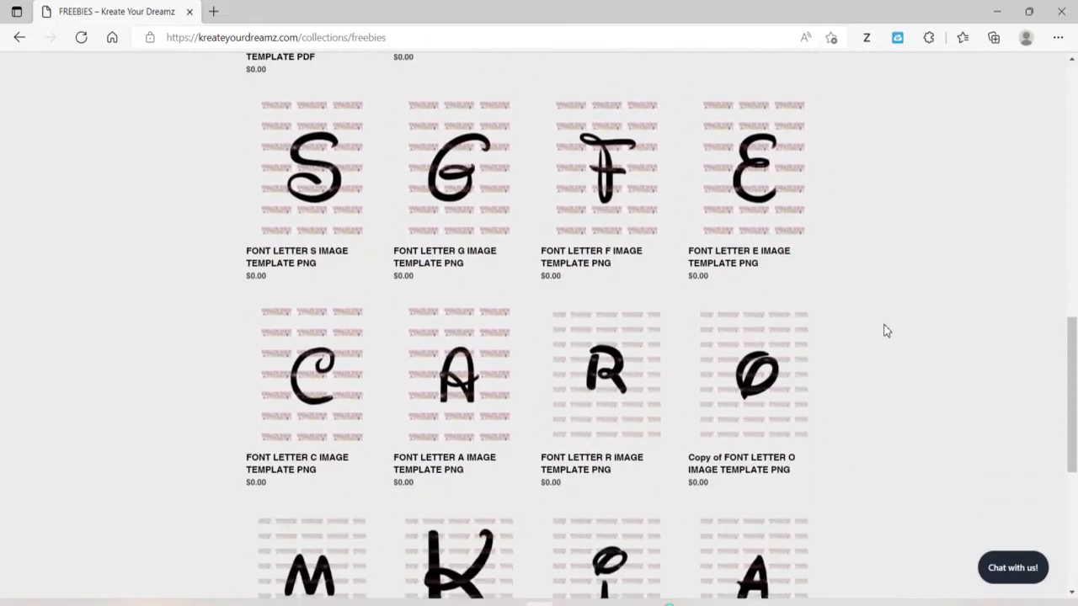
scroll(884, 330, down, 5)
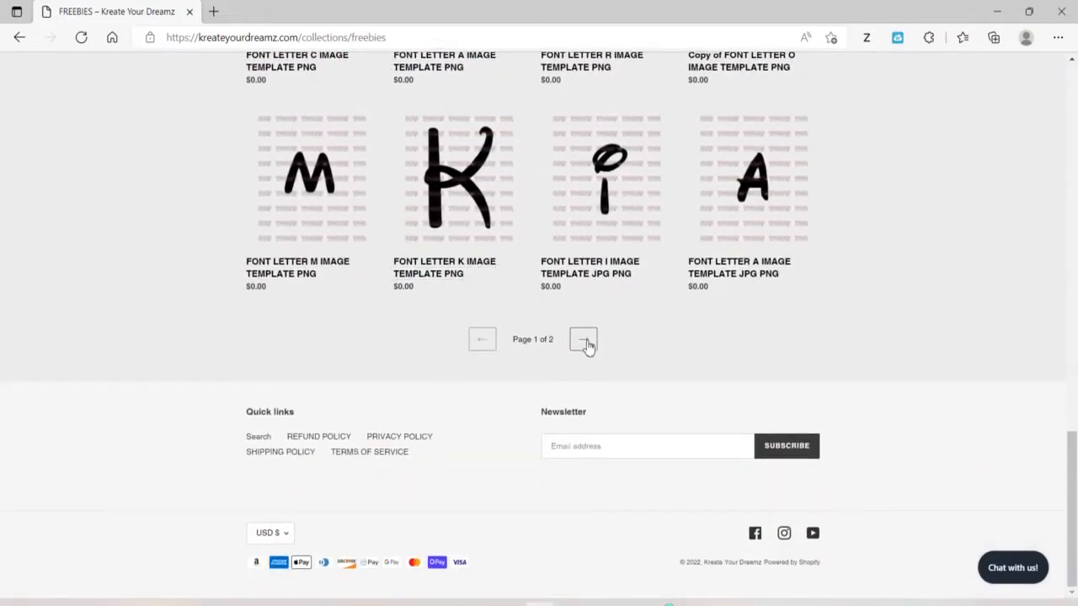
click(584, 341)
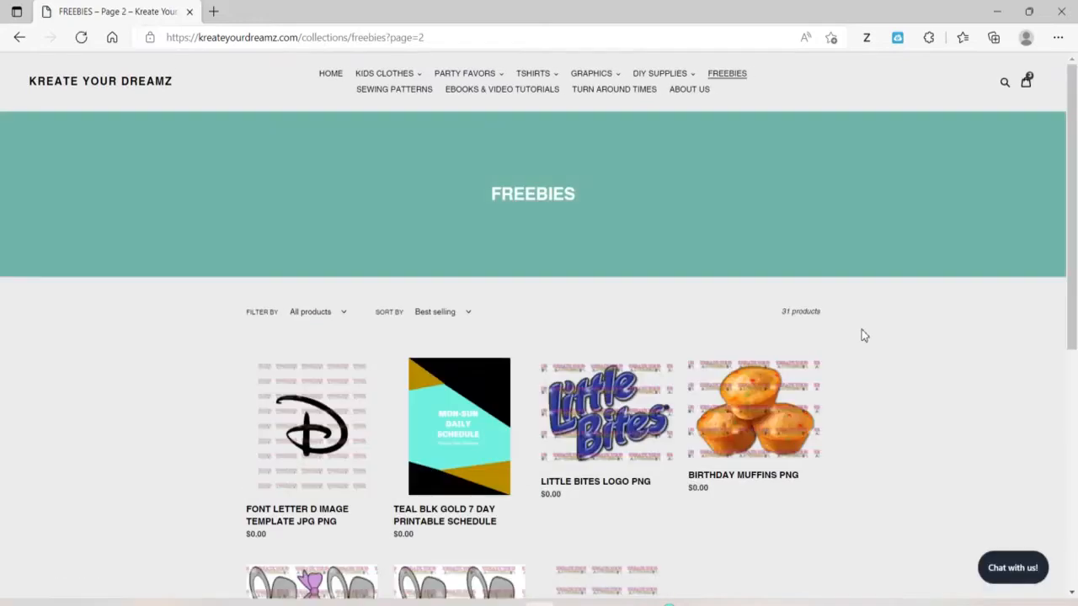
scroll(861, 335, down, 1)
click(650, 332)
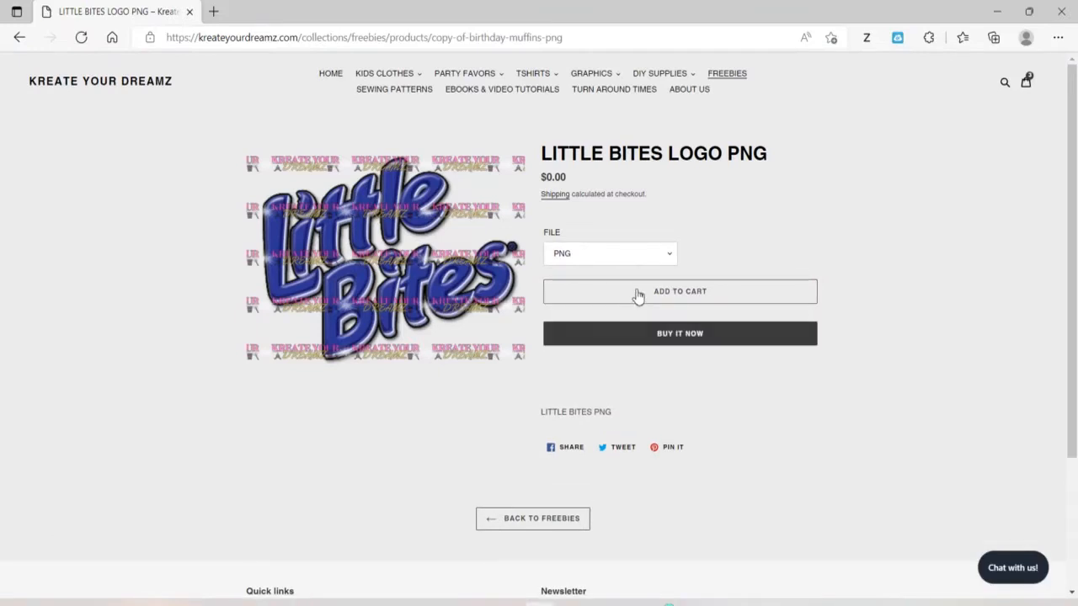
click(637, 293)
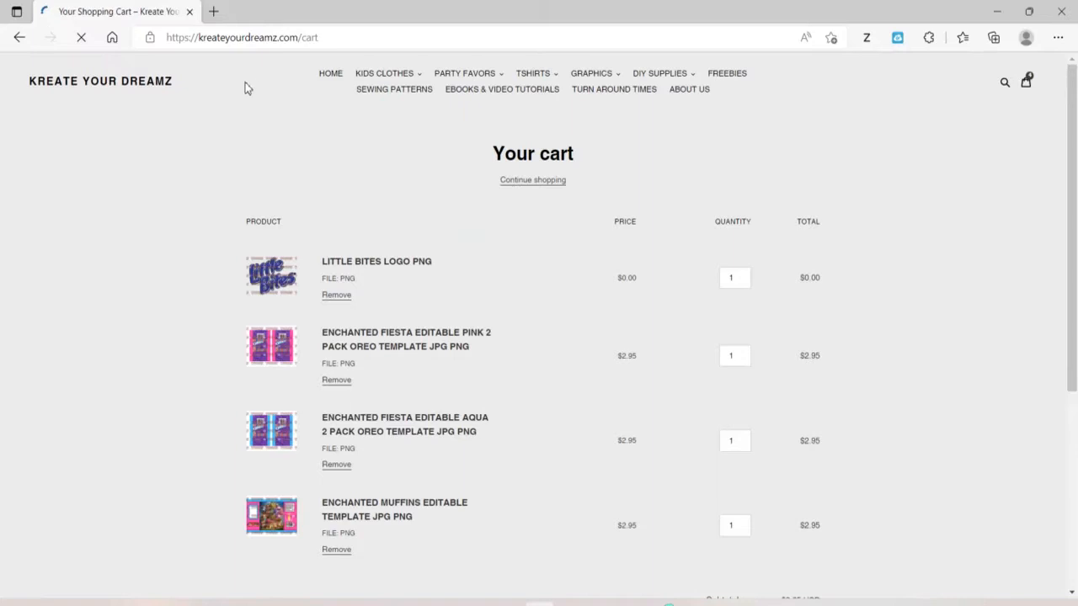
- Return to the Freebies collection and add the Birthday Muffins PNG to the cart
click(17, 44)
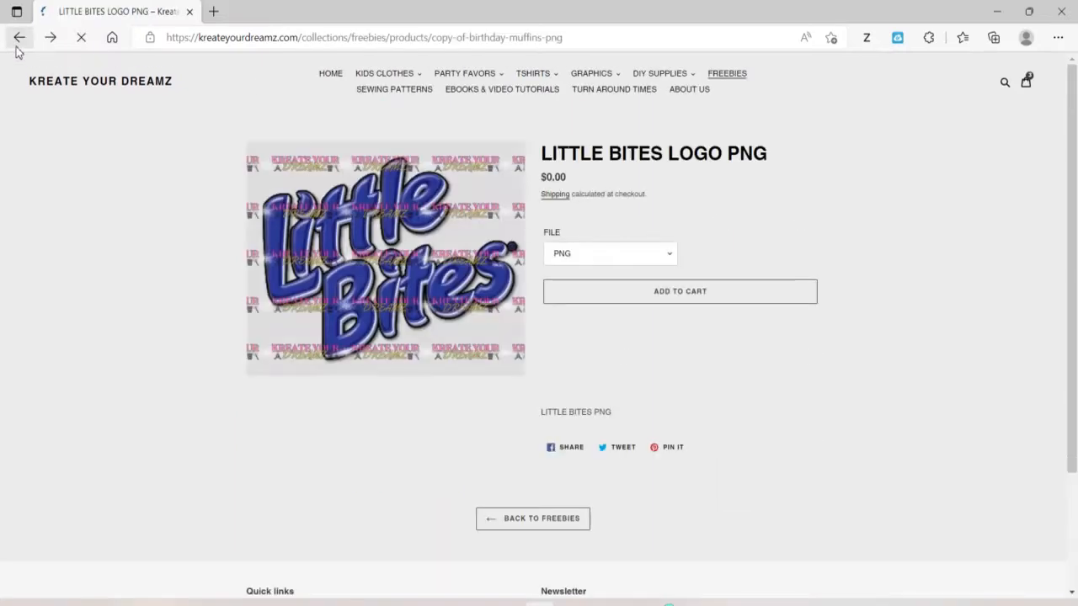
click(18, 42)
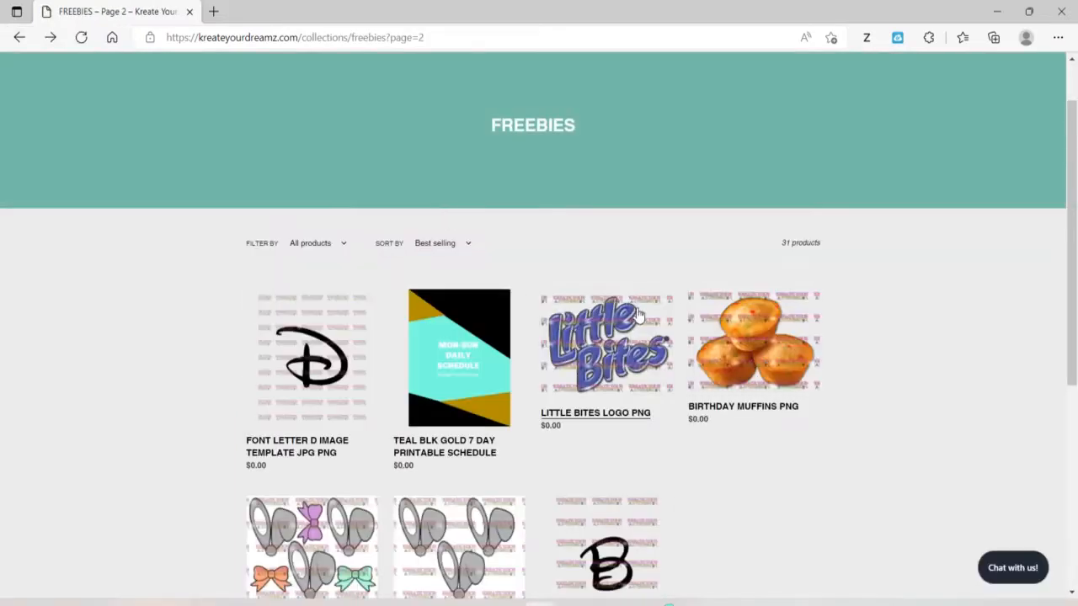
click(773, 339)
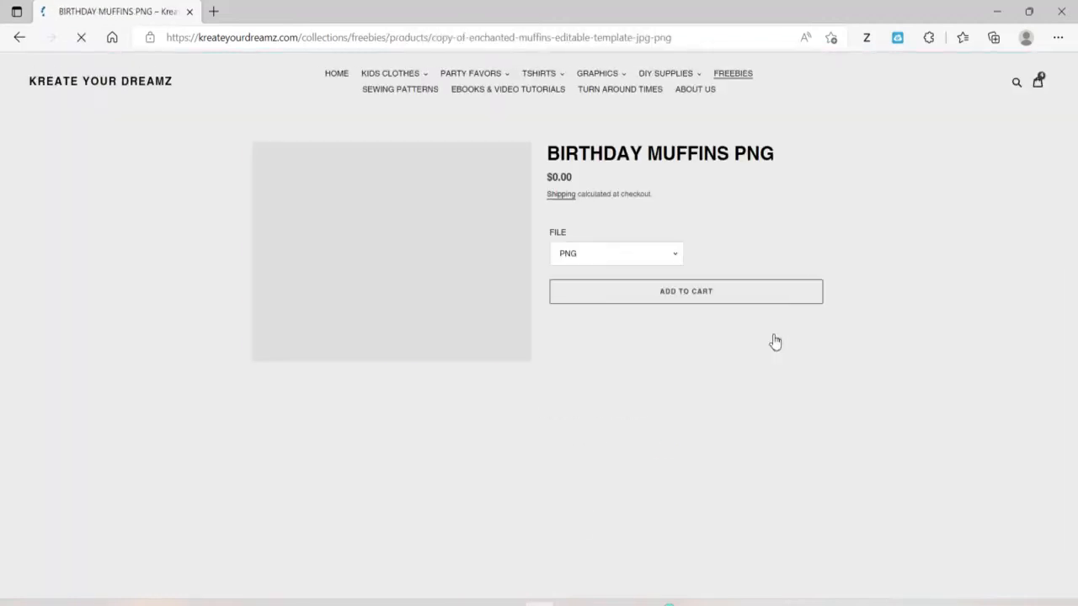
click(696, 297)
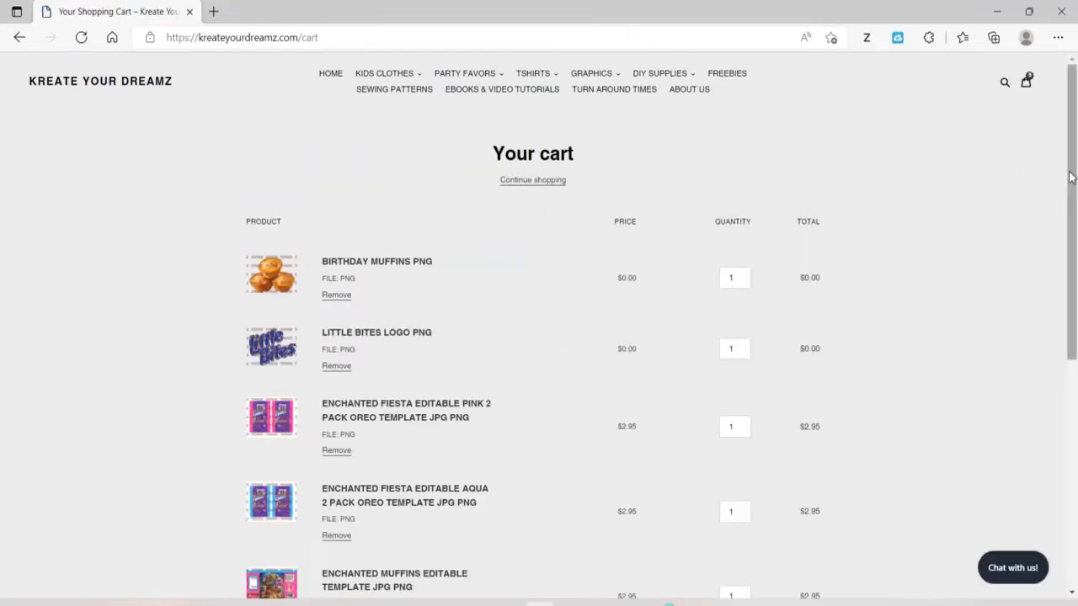
- Proceed to checkout with the cart items and apply the discount code INSTANTBOGO to the order
drag(1071, 176, 1063, 259)
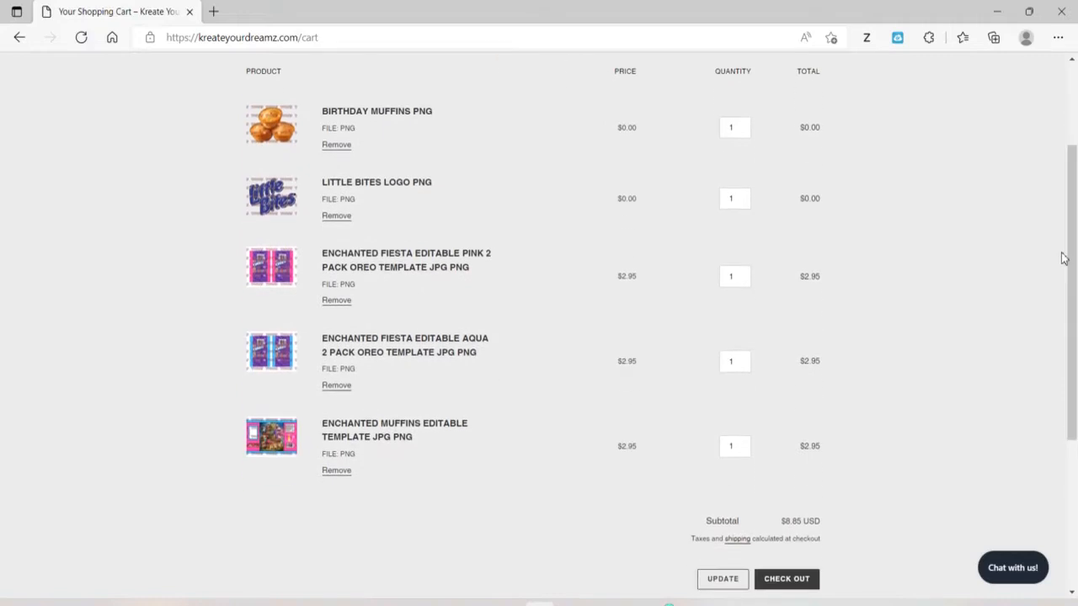
click(777, 583)
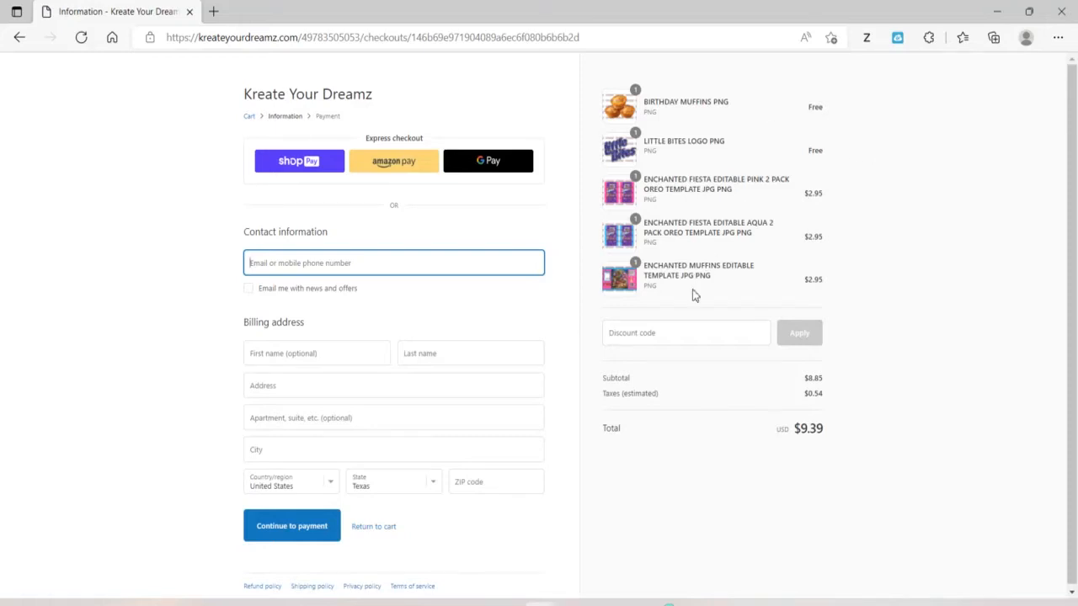
click(682, 336)
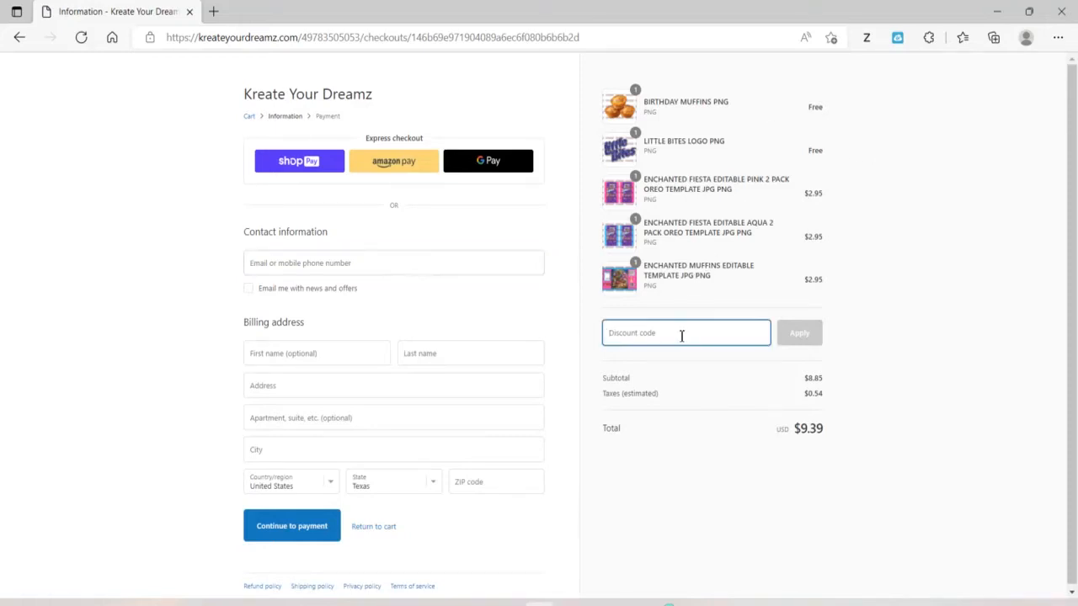
text(INSTANTBOGO)
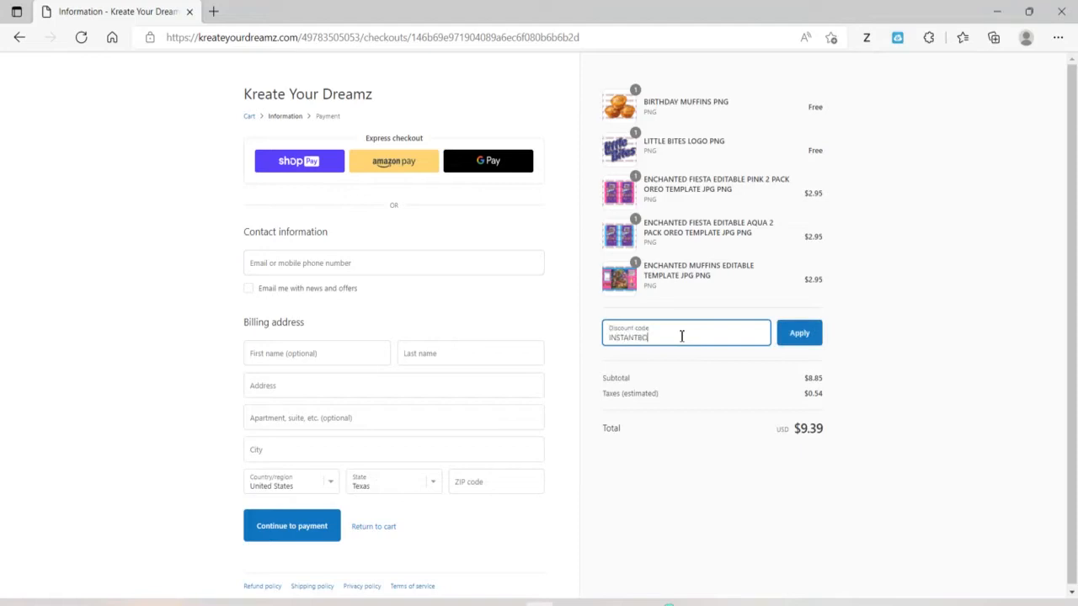
click(806, 337)
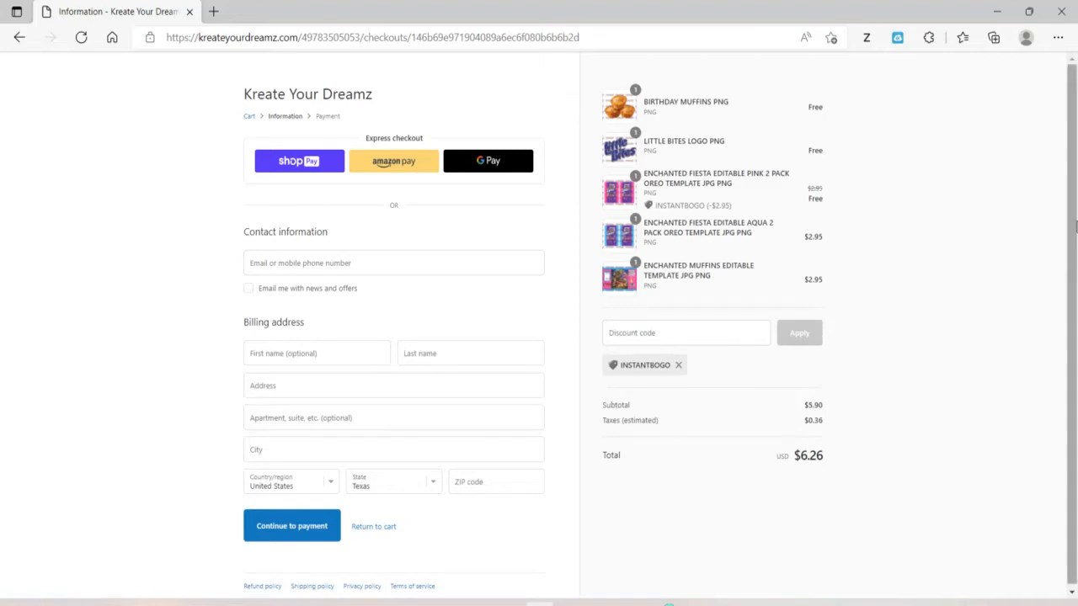
drag(1075, 225, 1074, 249)
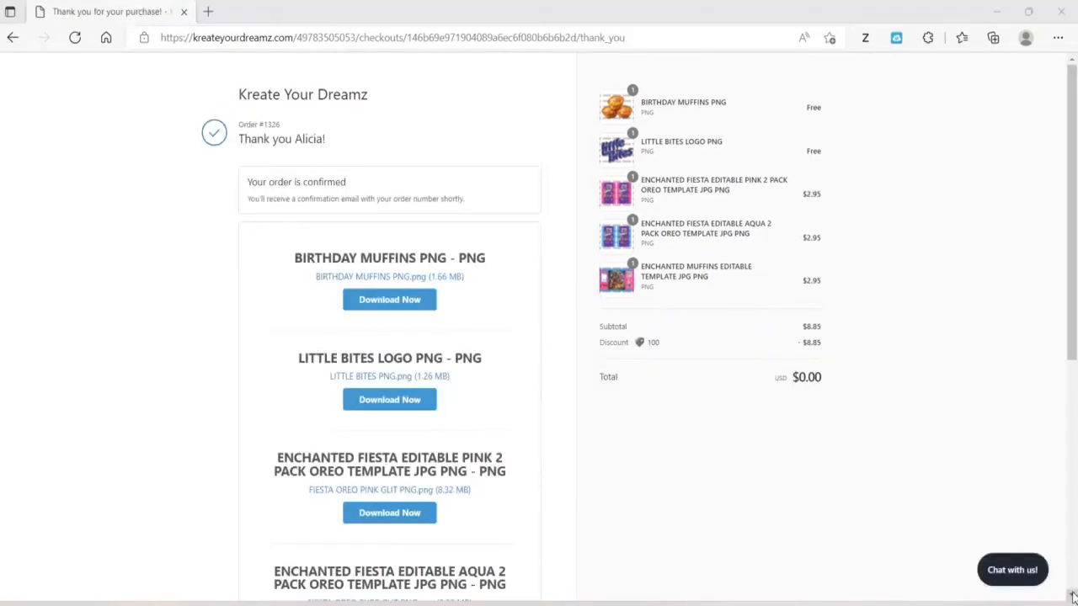
- Review the order confirmation page for the download links of all purchased templates
click(1072, 595)
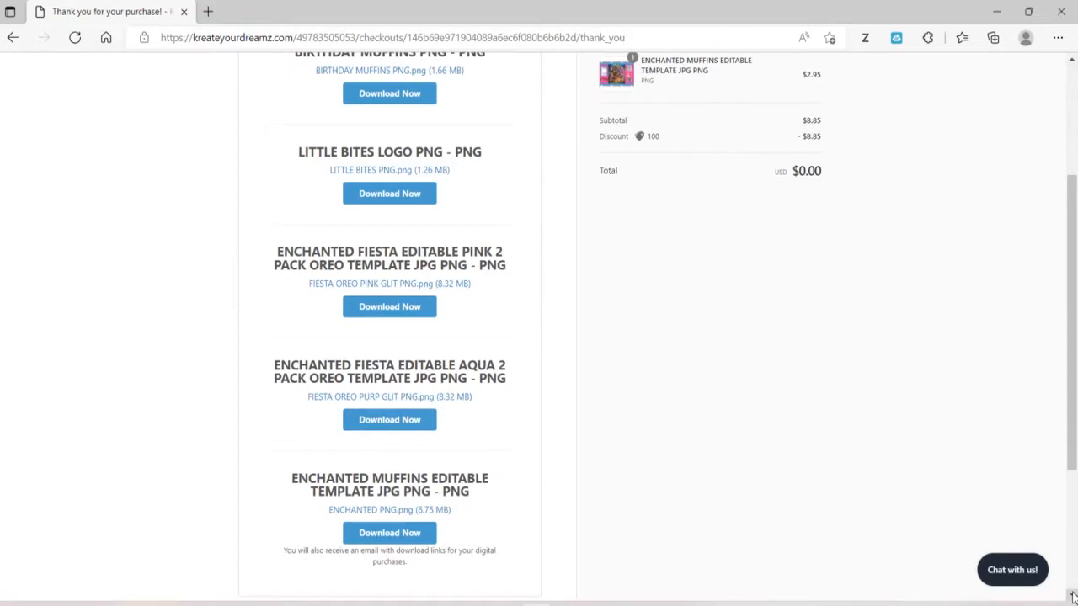
click(1072, 595)
click(1072, 595)
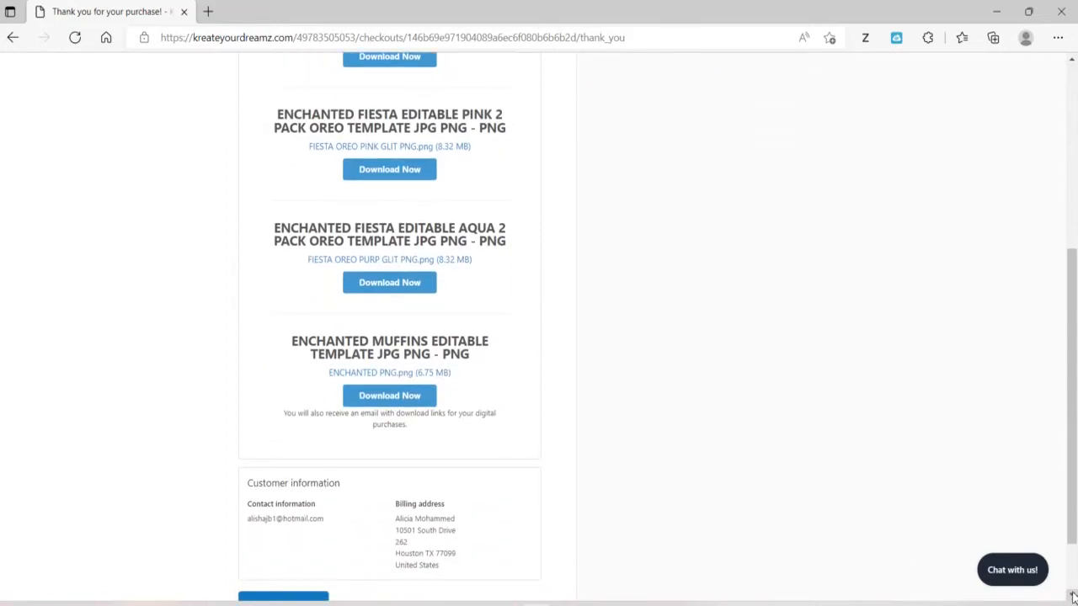
click(1072, 61)
click(1071, 60)
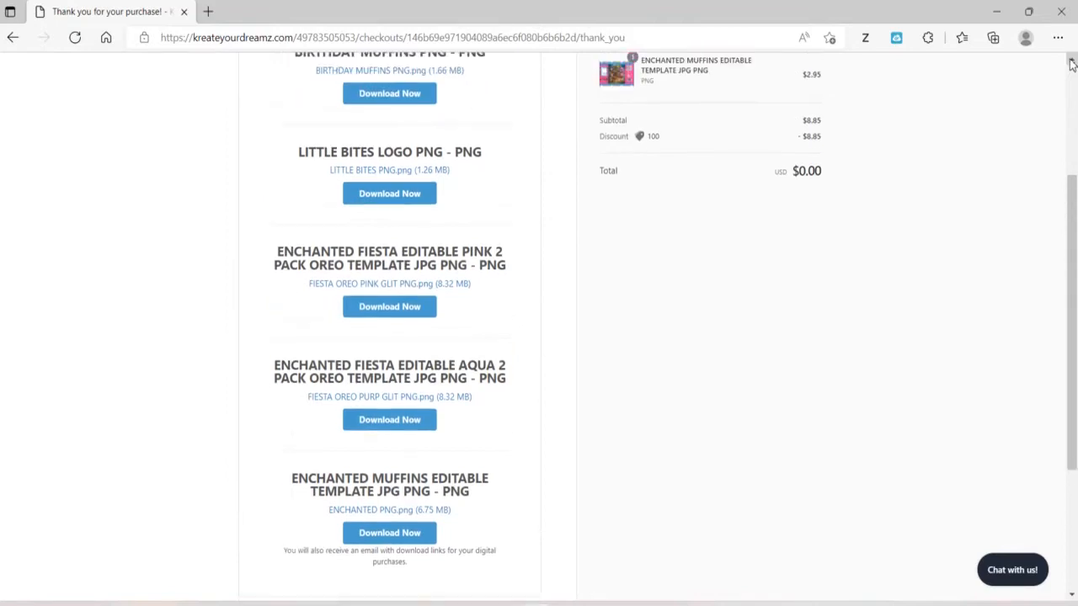
click(1072, 61)
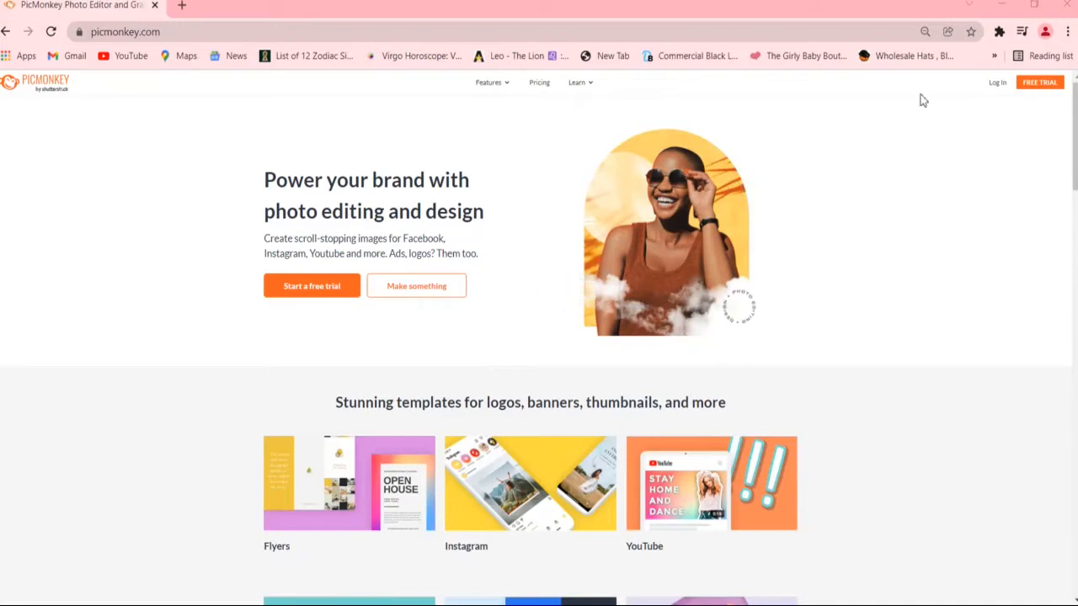
- Log in to PicMonkey and create a blank canvas in the 11 x 8.5 in print size
click(995, 83)
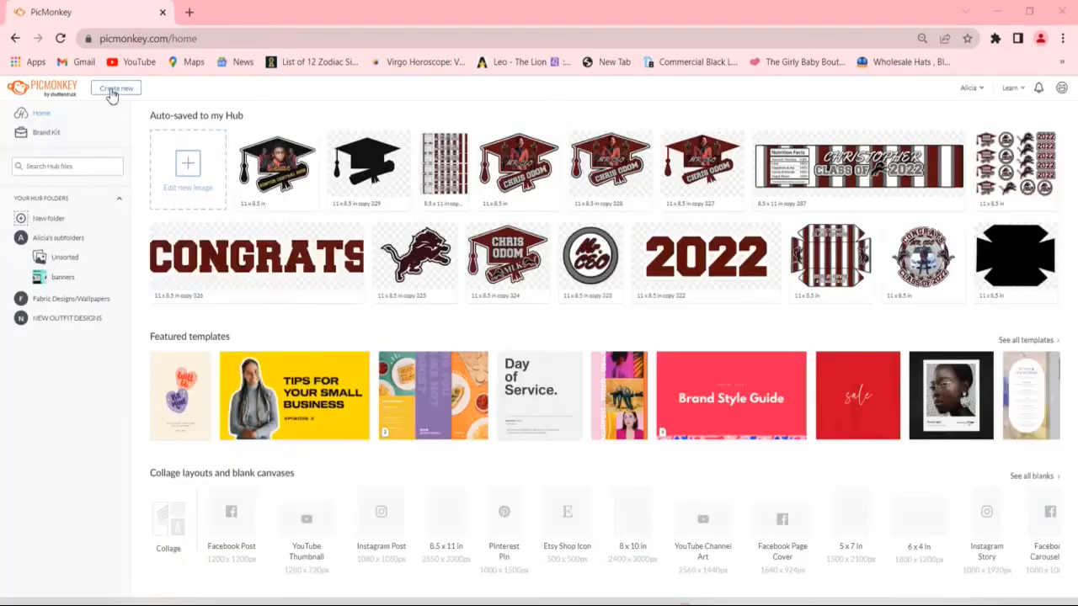
click(112, 89)
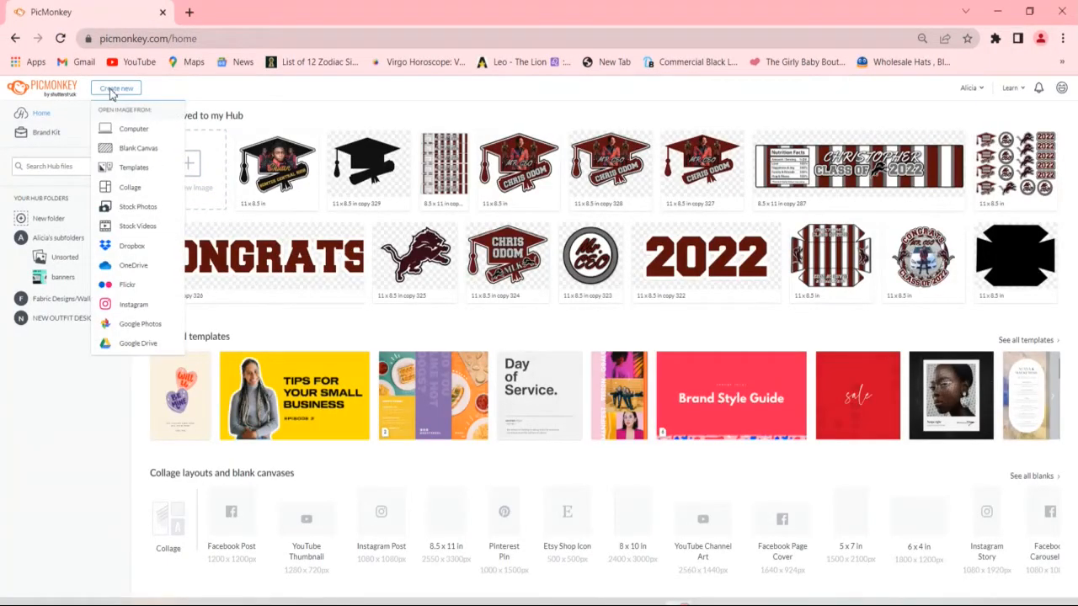
click(134, 149)
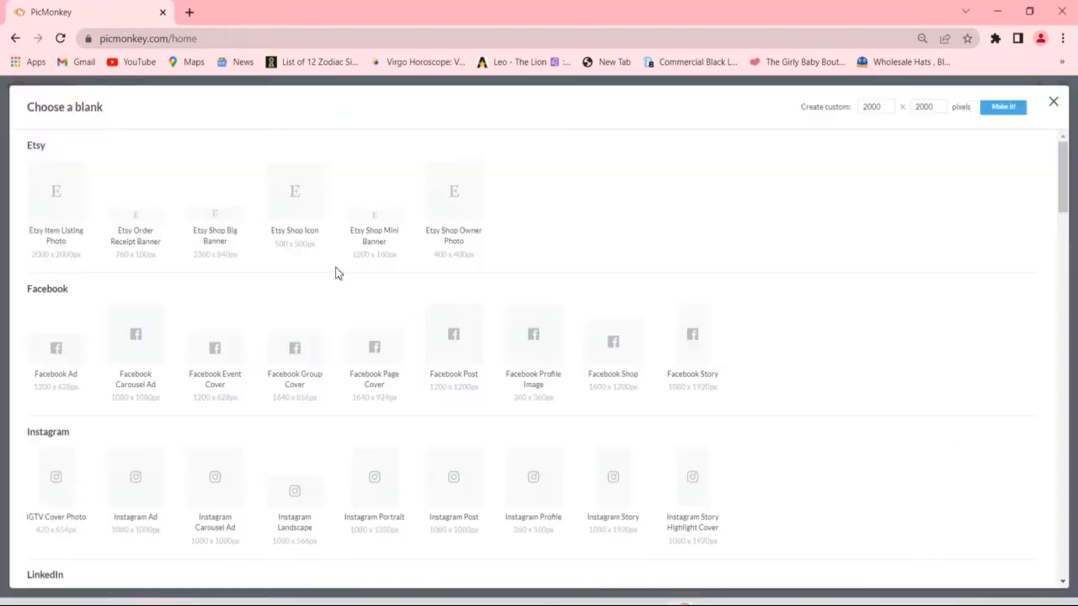
click(1063, 581)
click(1065, 580)
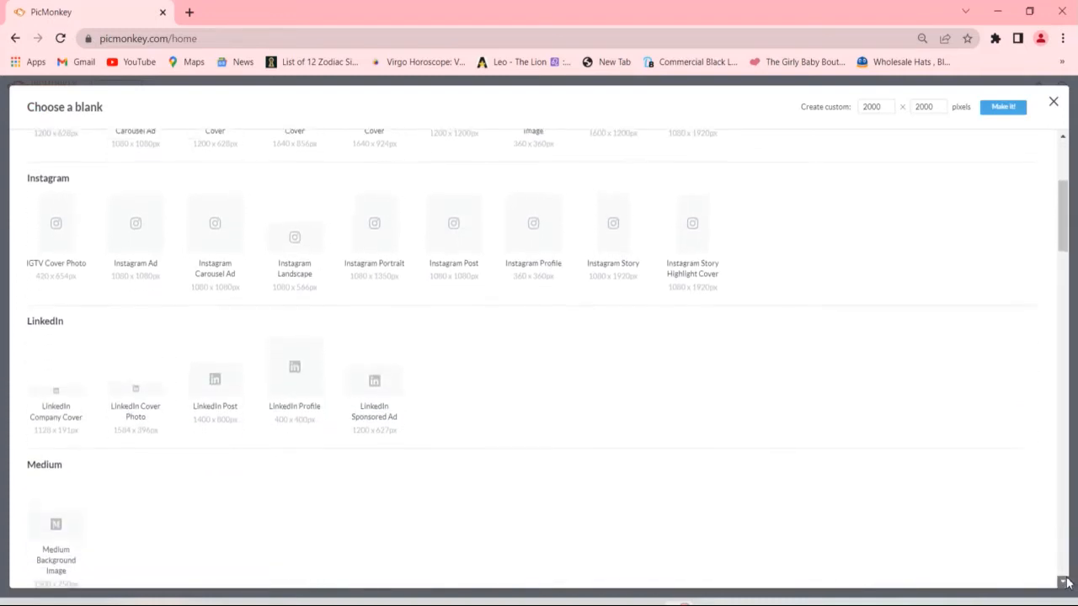
click(1065, 581)
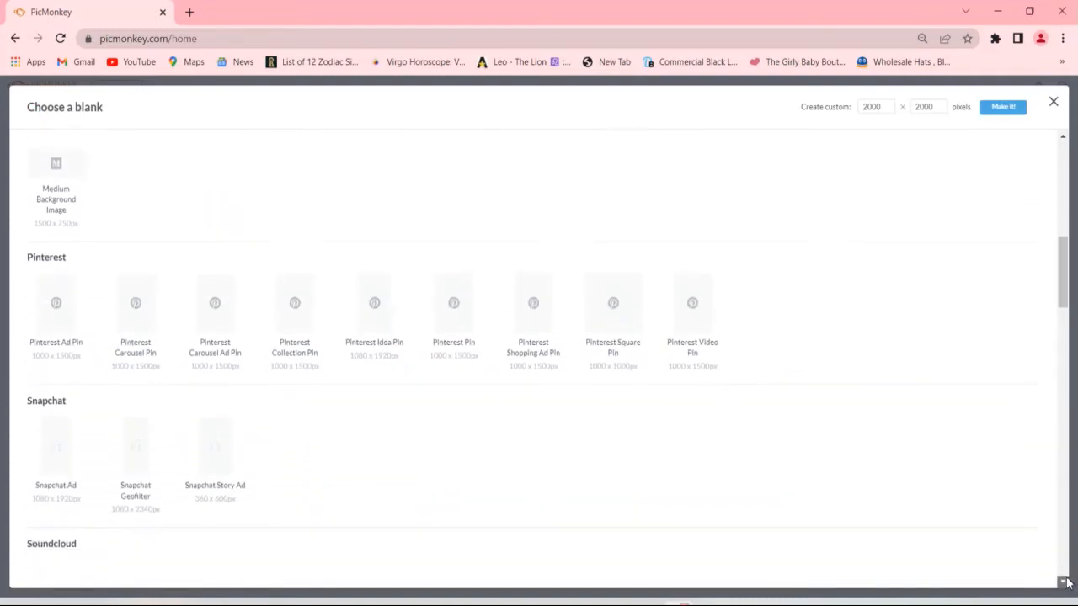
click(1065, 580)
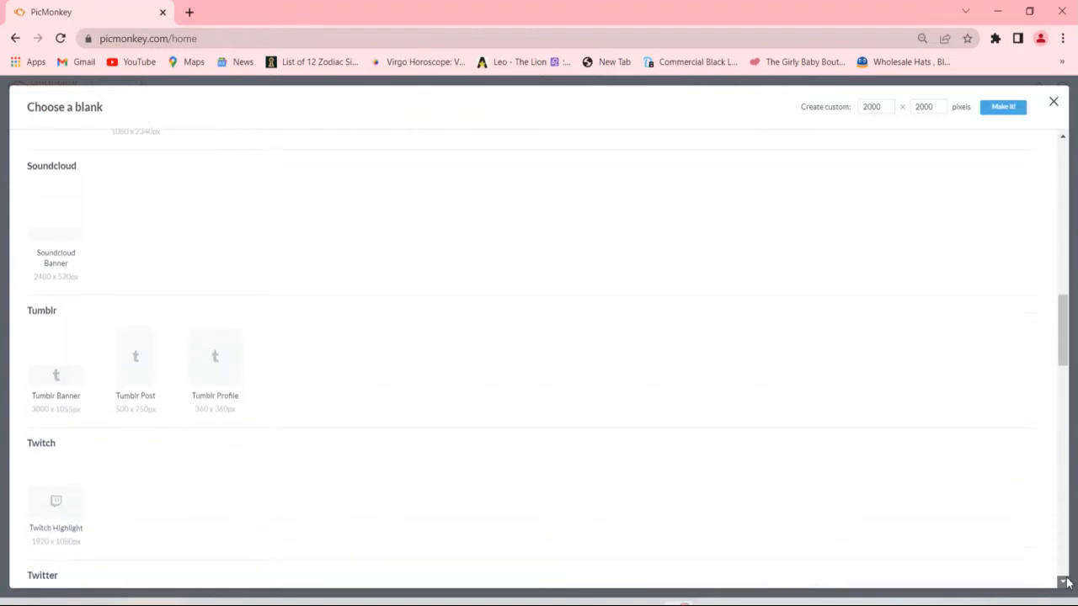
click(1065, 581)
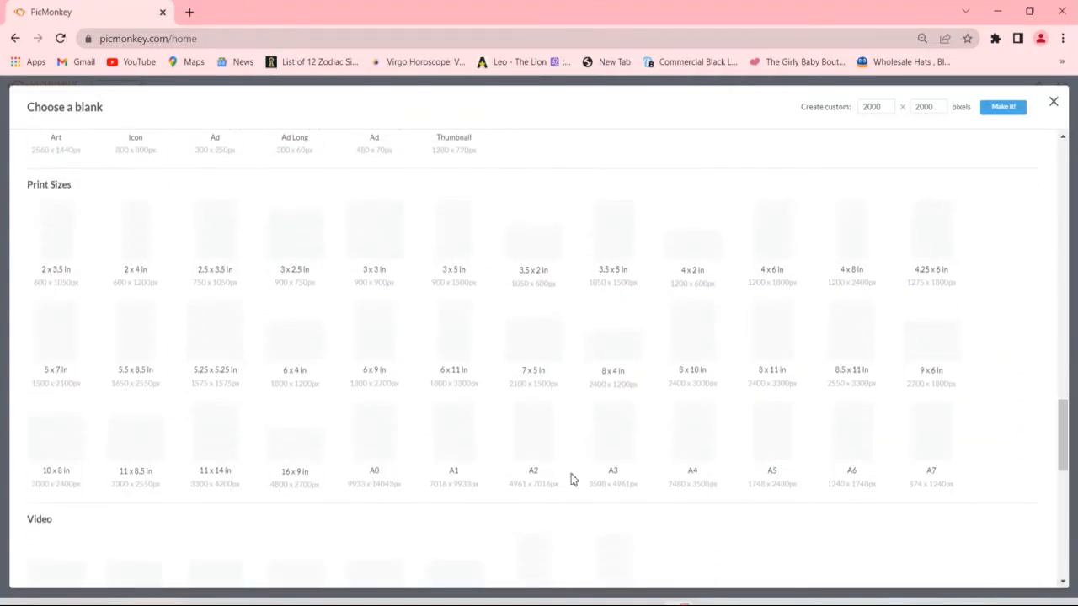
click(139, 449)
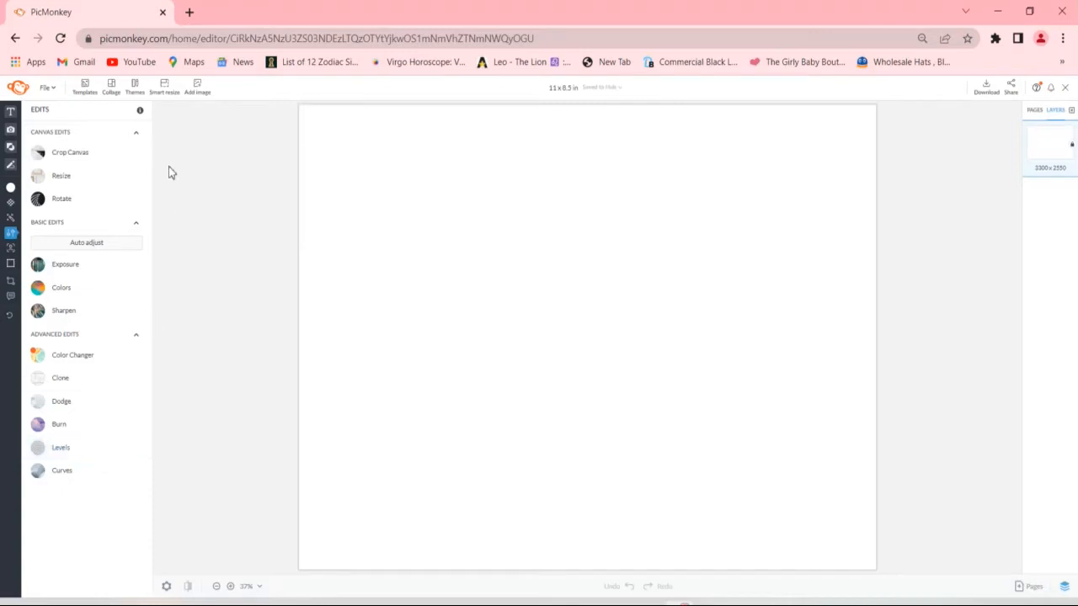
- Upload the Enchanted template, Birthday Muffins and Little Bites logo images from the computer
click(196, 93)
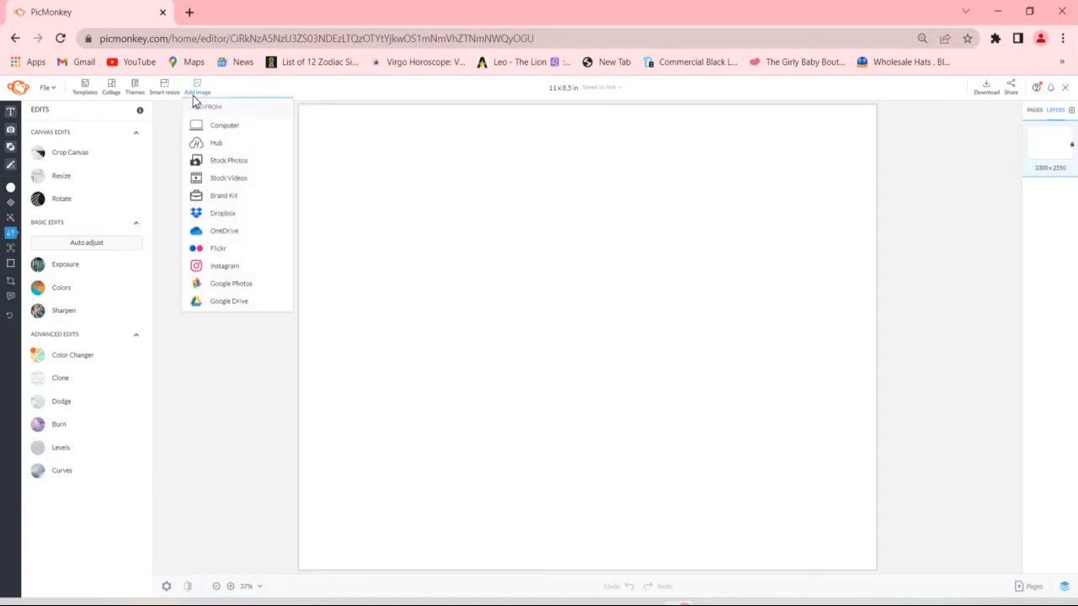
click(214, 127)
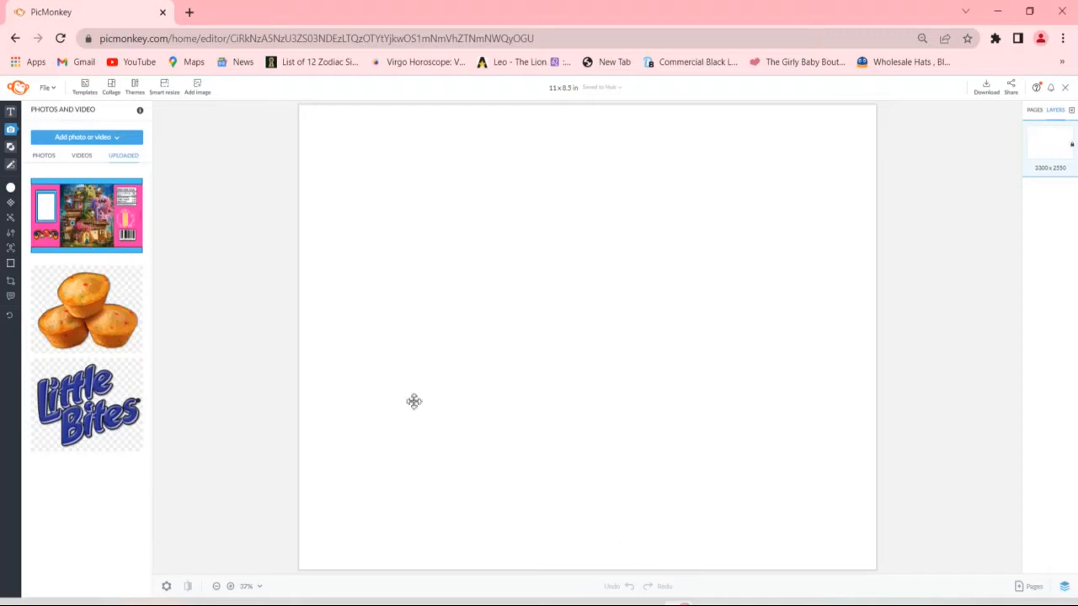
- In a new browser tab, run a Google image search for "encanto maribel clipart"
click(189, 12)
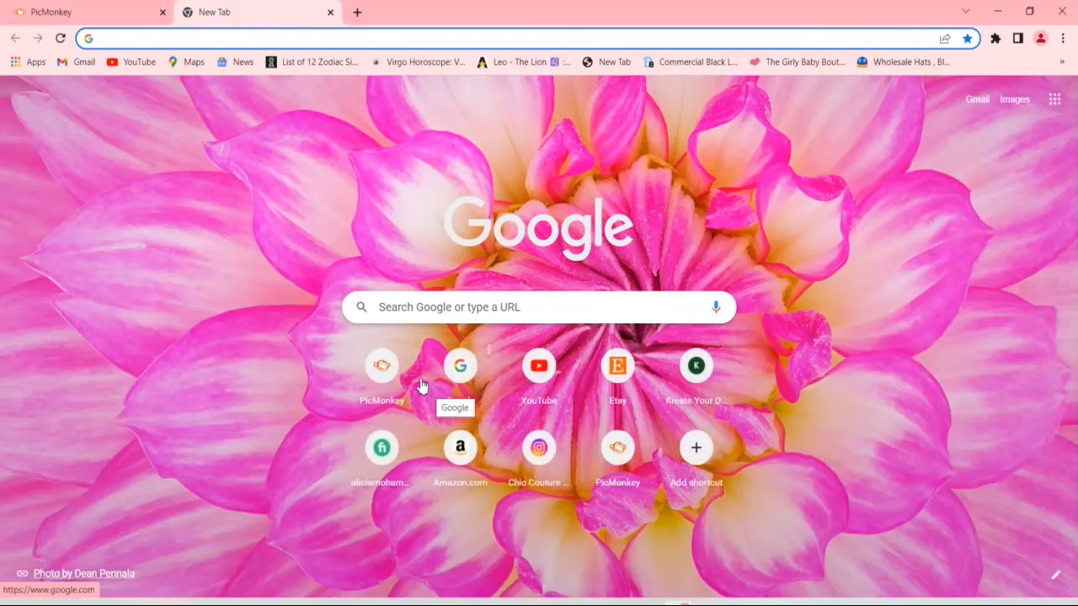
click(460, 367)
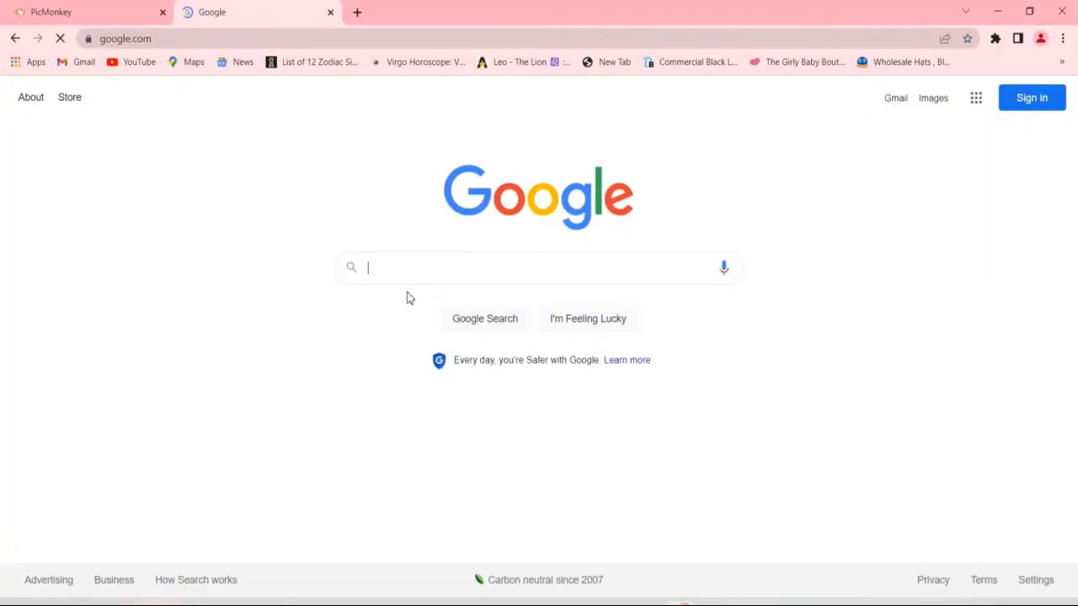
click(392, 272)
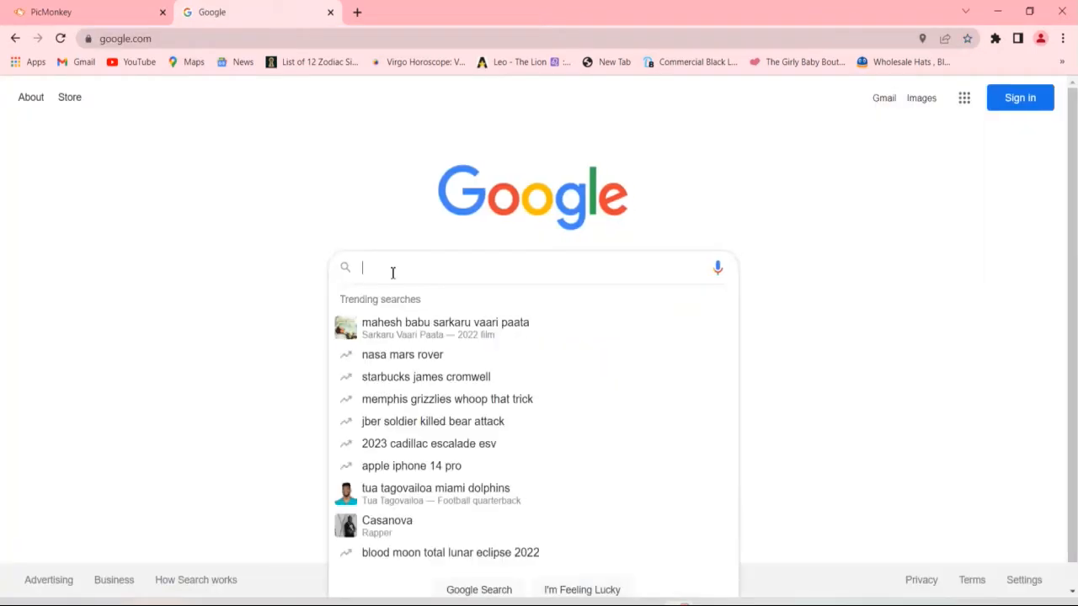
text(encan)
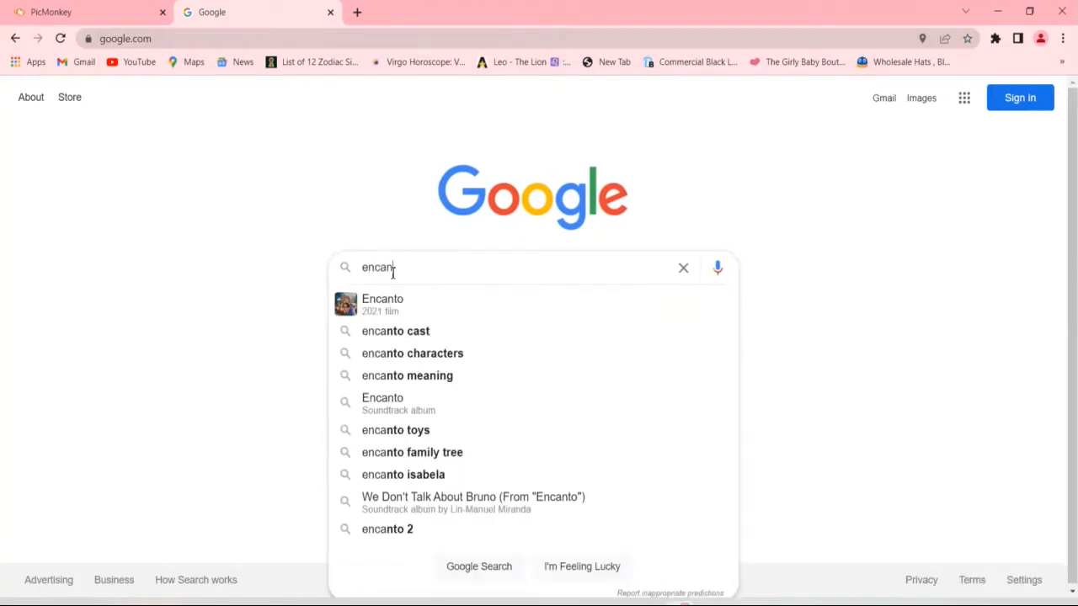
text(to mar)
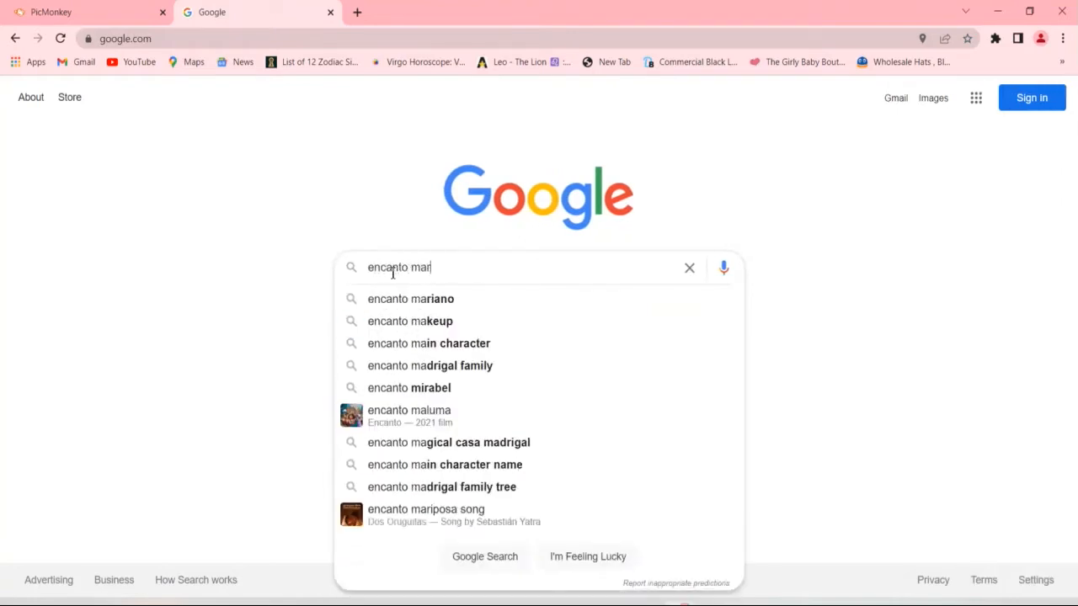
text(ibel clipart)
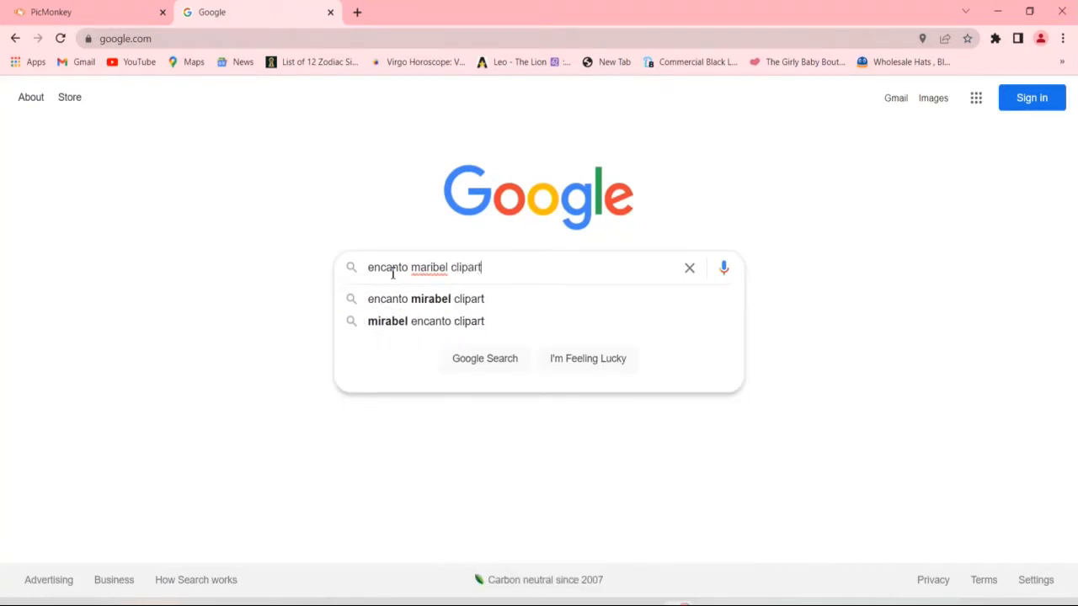
key(Return)
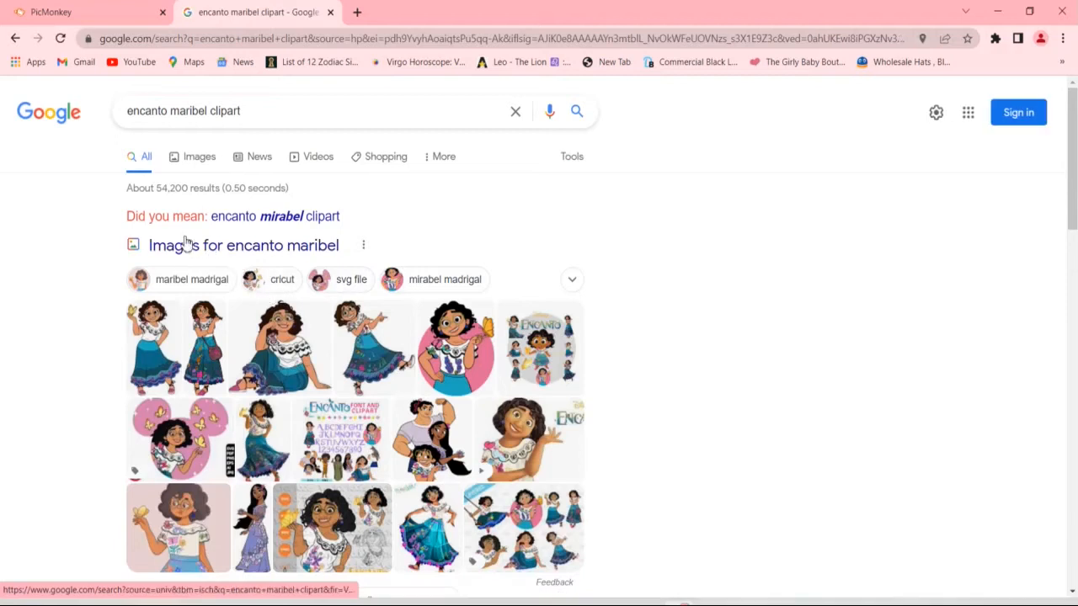
click(191, 163)
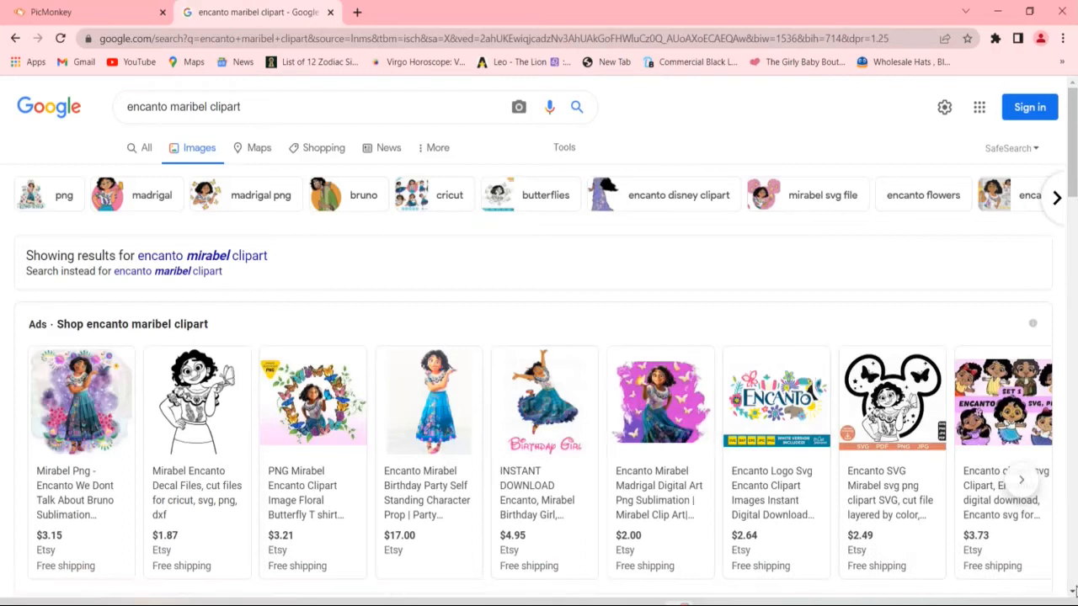
- Browse the image results and open the full-length standing Mirabel picture from Wallpaper For You
scroll(546, 338, down, 3)
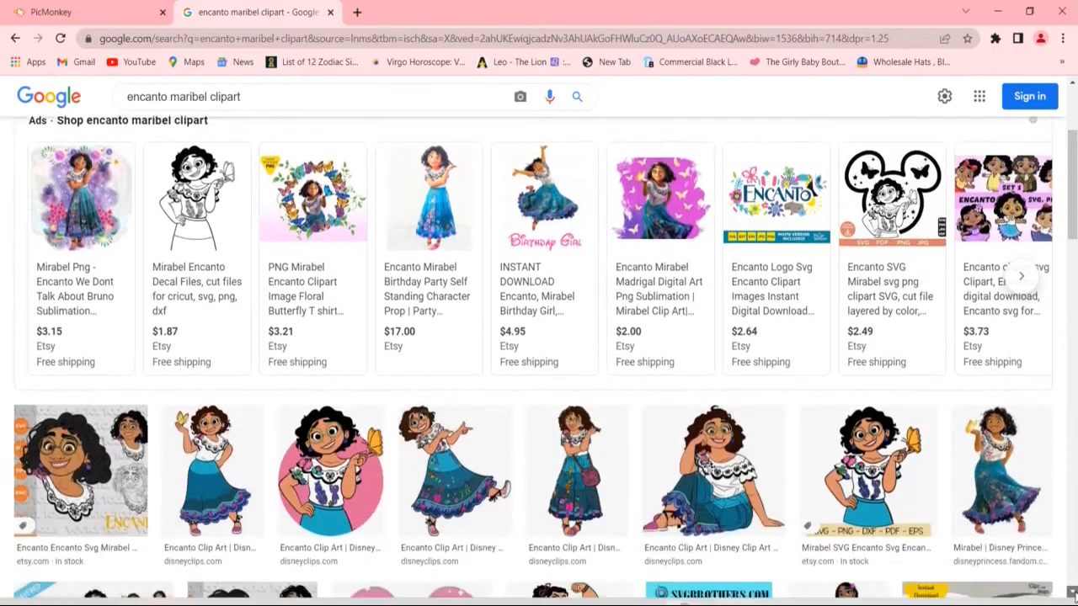
scroll(539, 357, down, 2)
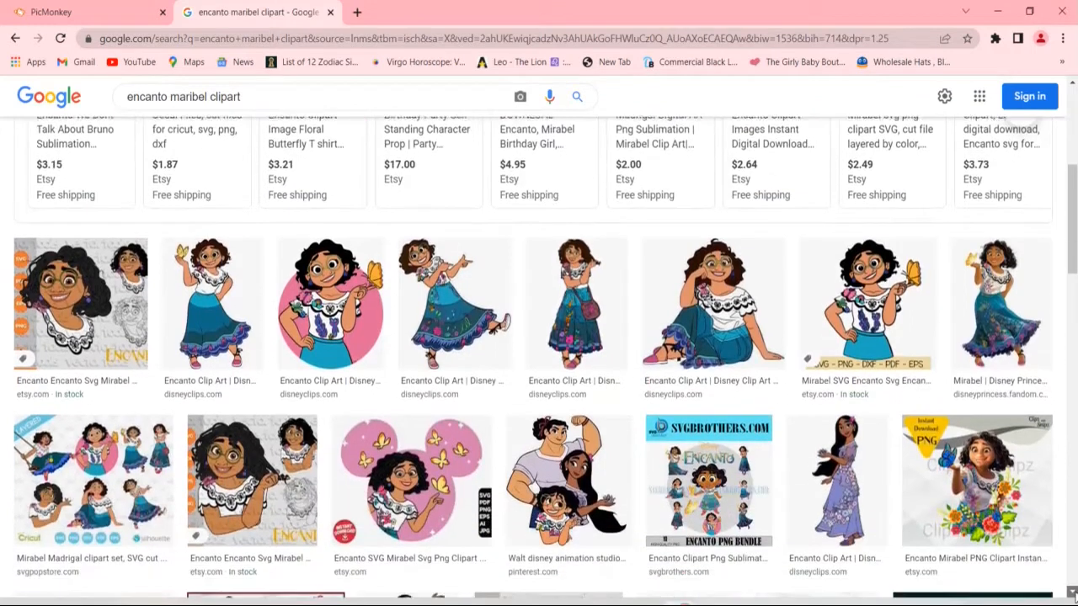
scroll(546, 357, down, 3)
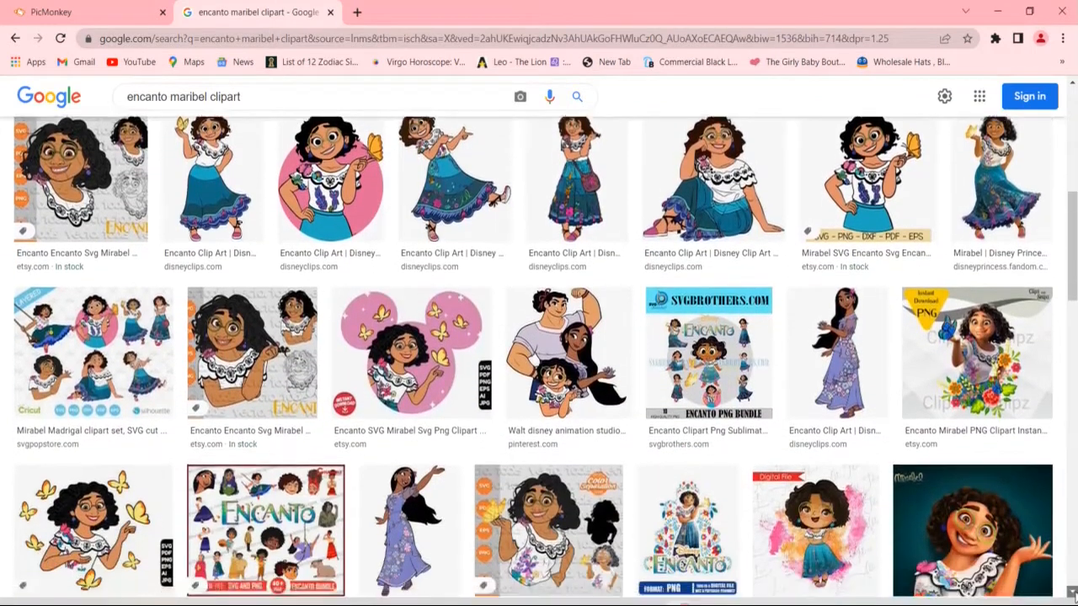
scroll(546, 357, down, 4)
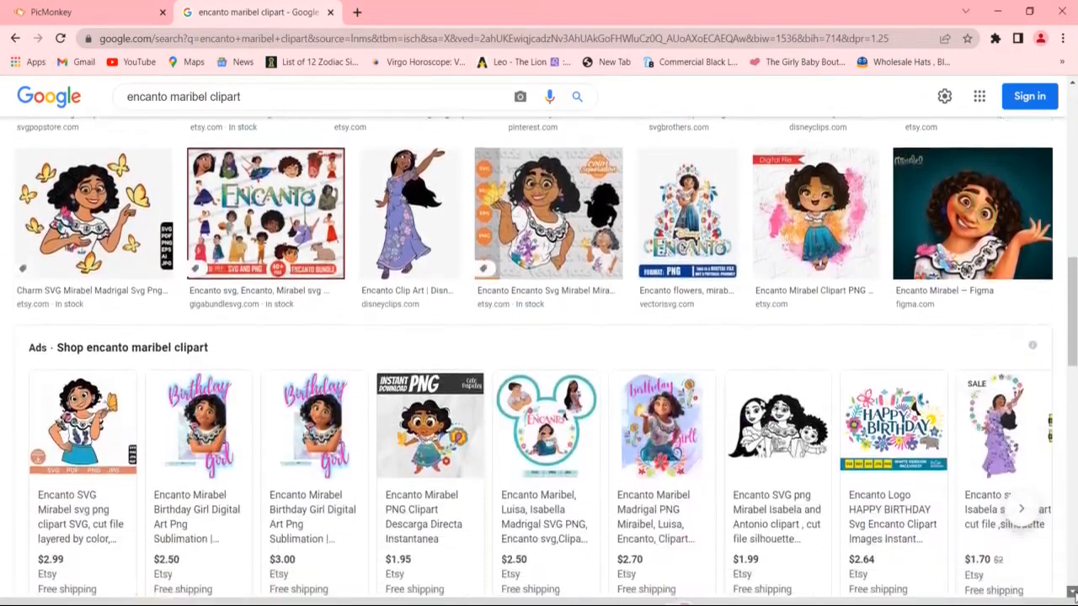
scroll(545, 357, down, 4)
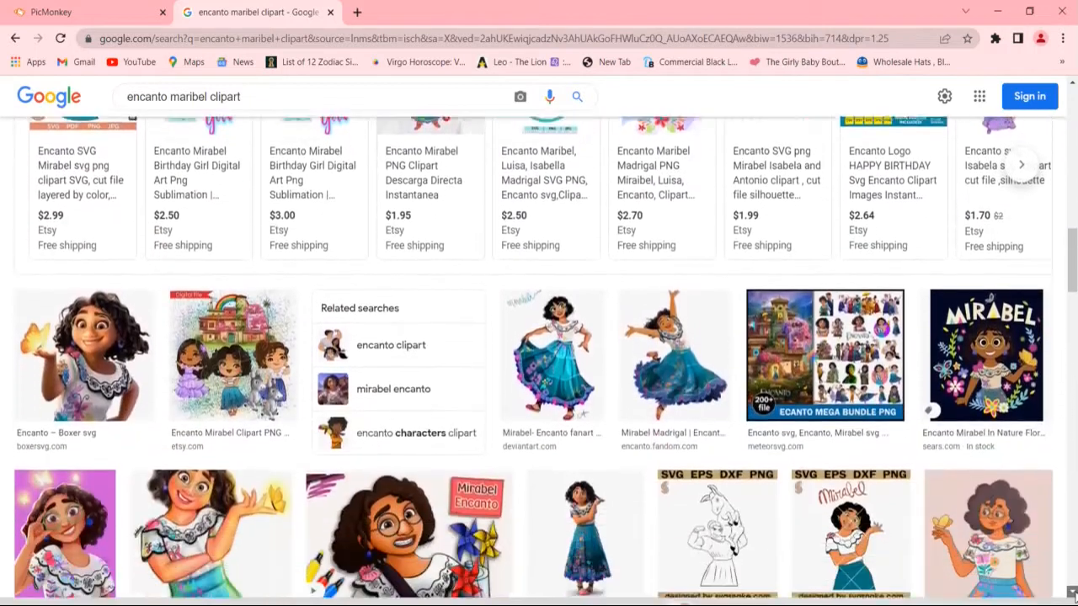
scroll(627, 409, down, 1)
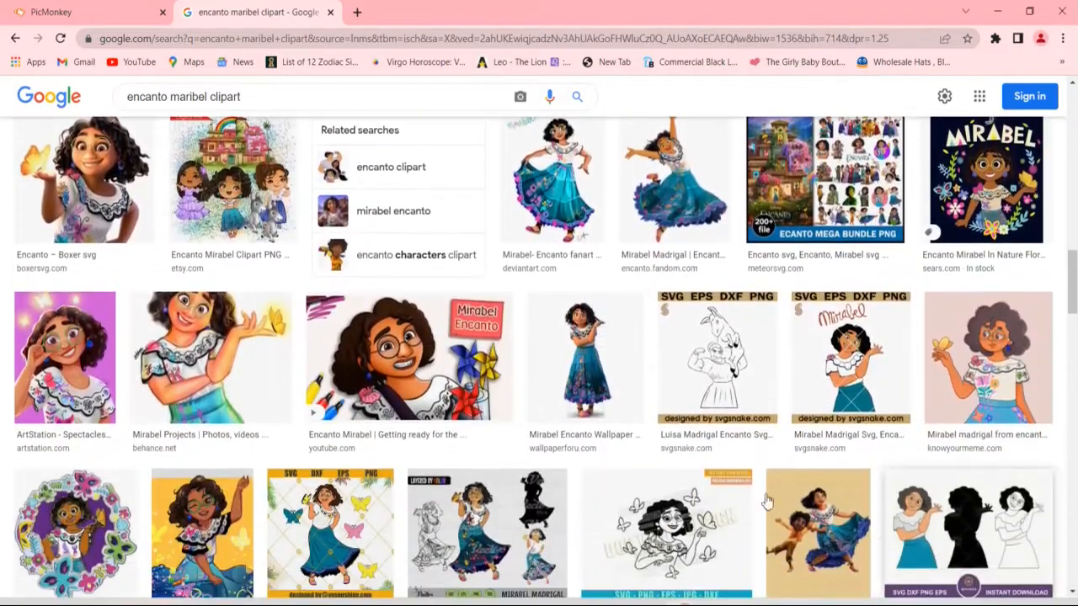
click(628, 409)
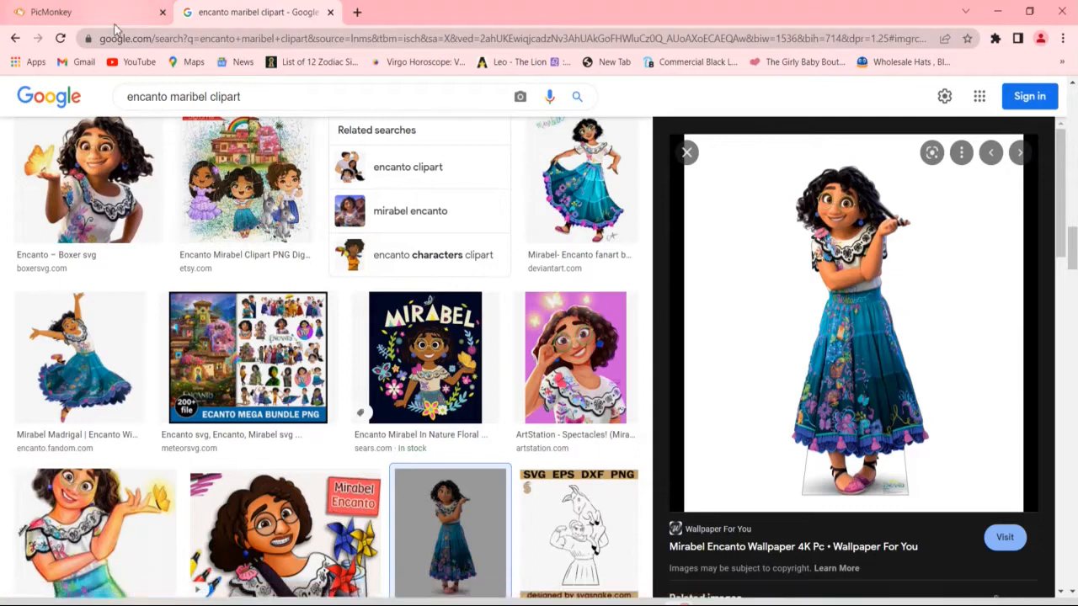
- Switch back to PicMonkey, upload the Mirabel image from the computer and place the Enchanted template on the canvas
click(108, 15)
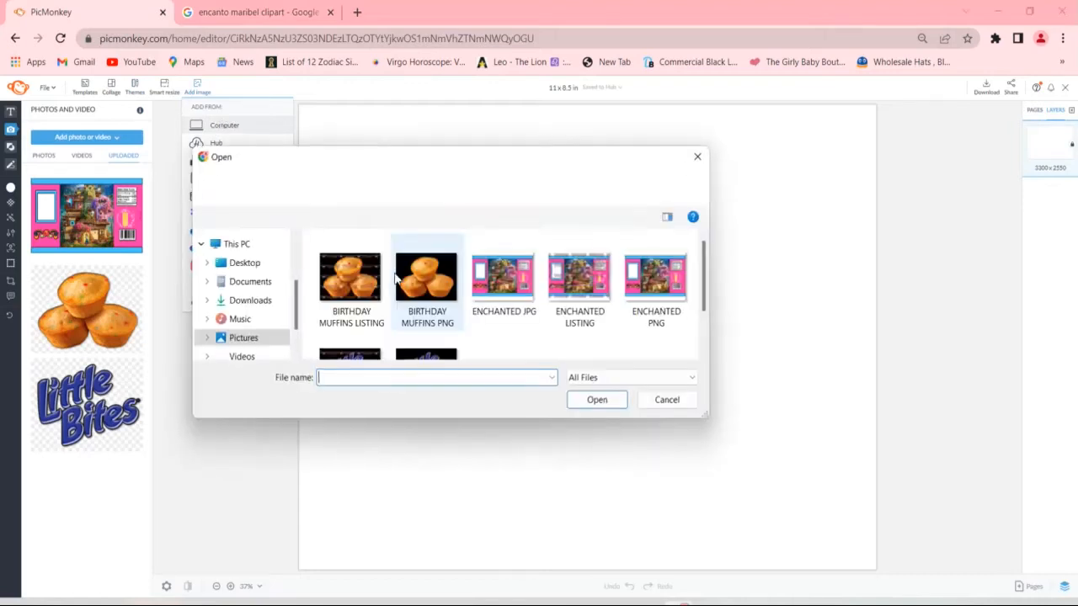
click(378, 193)
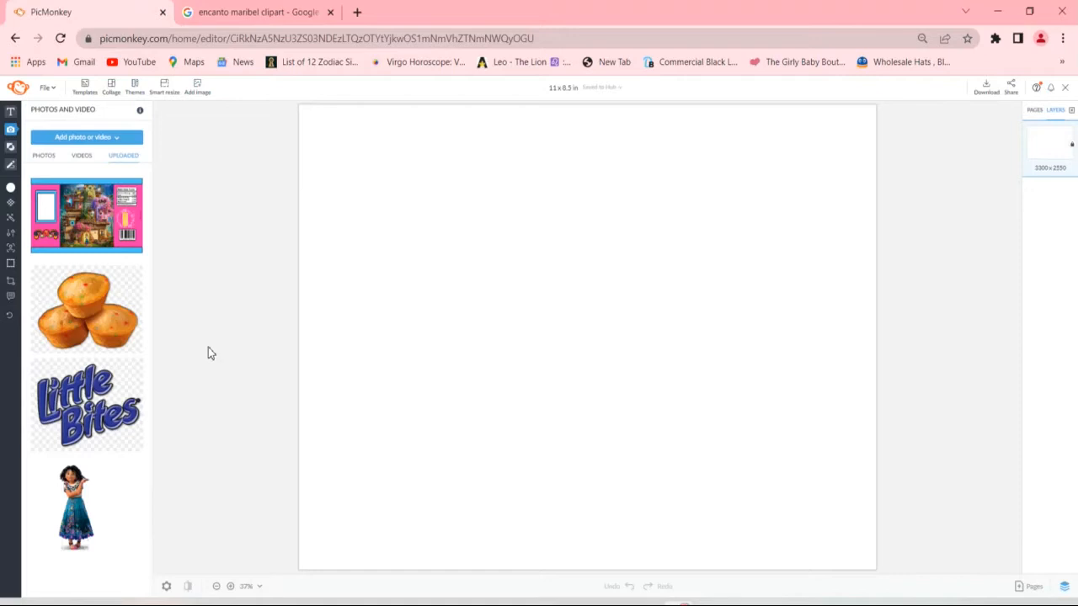
click(102, 229)
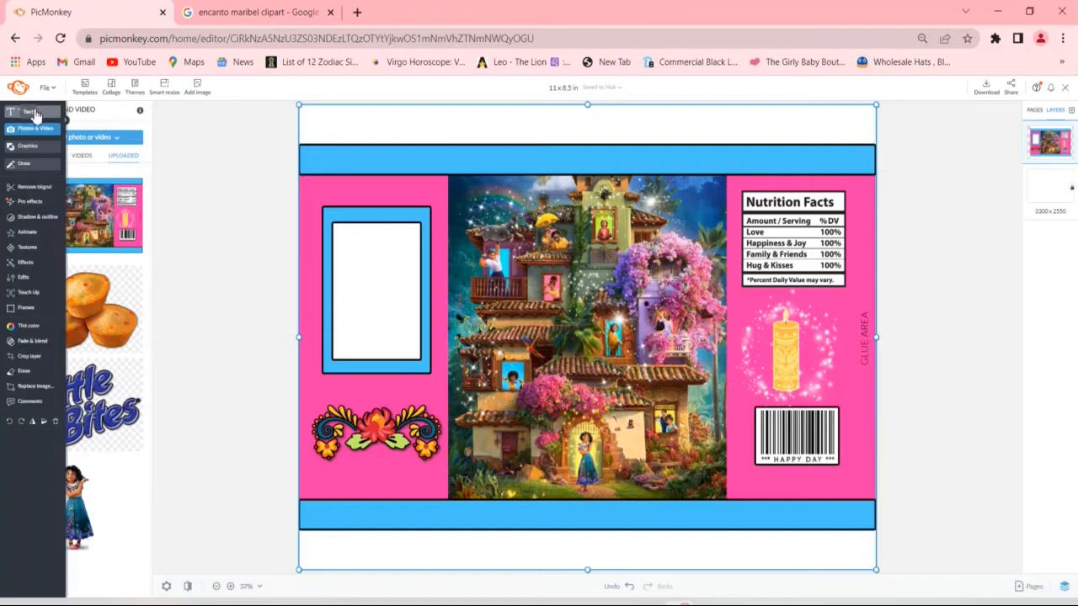
- Add the celebrant's first name as text in the Luckiest Guy font and place it near the top of the house picture
click(36, 113)
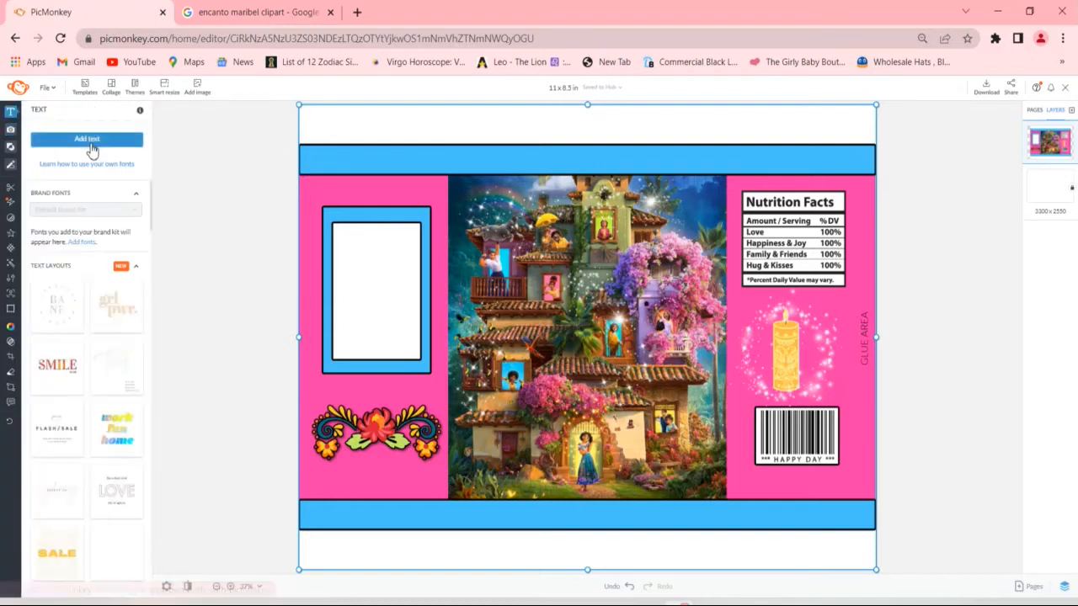
click(87, 142)
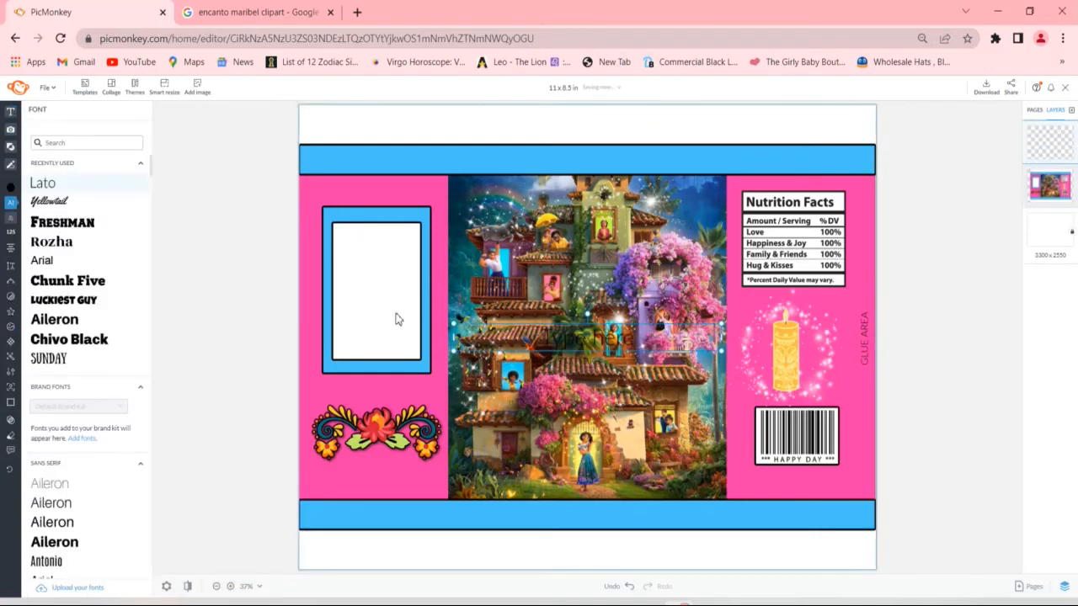
click(96, 302)
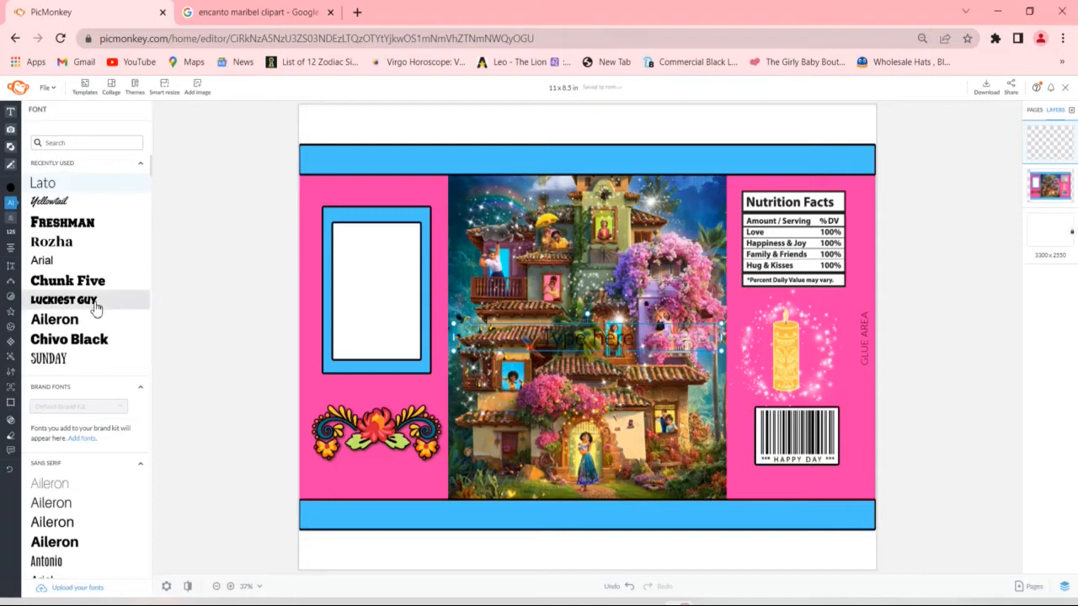
double_click(606, 340)
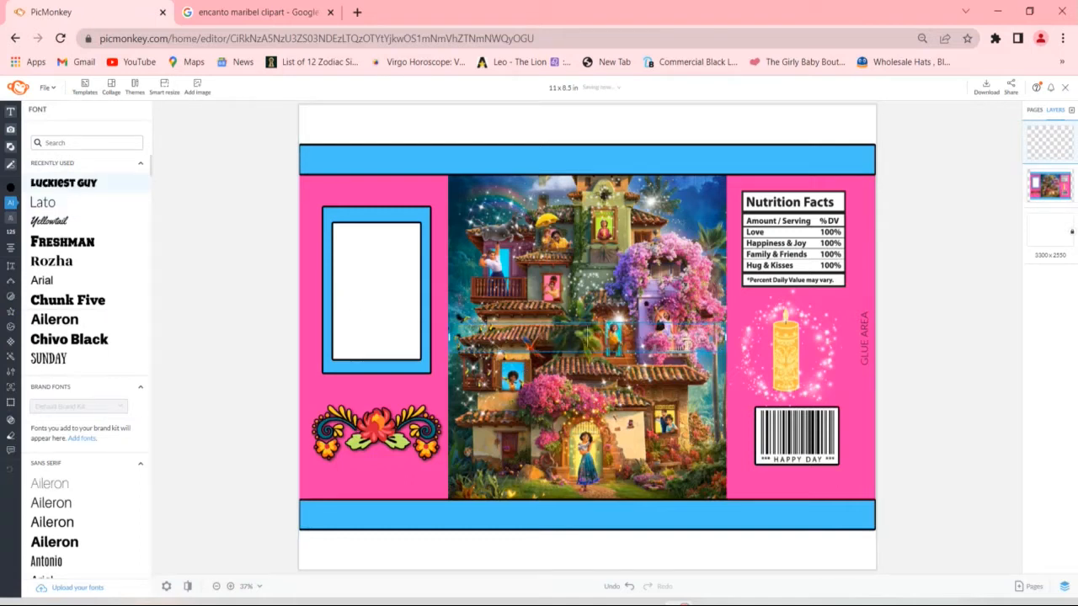
text(ZA)
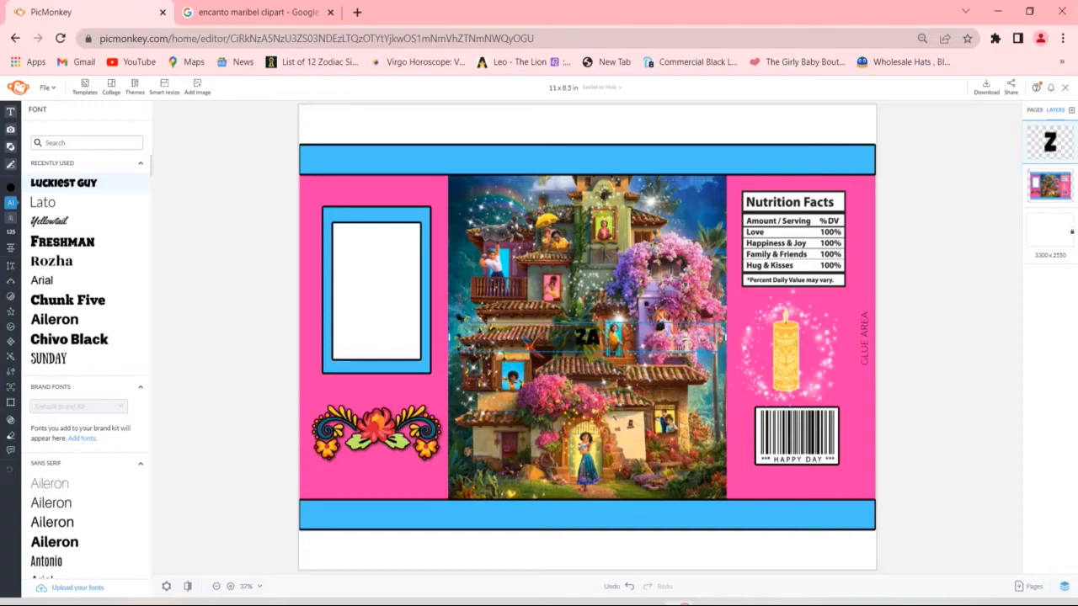
text(HAIRA)
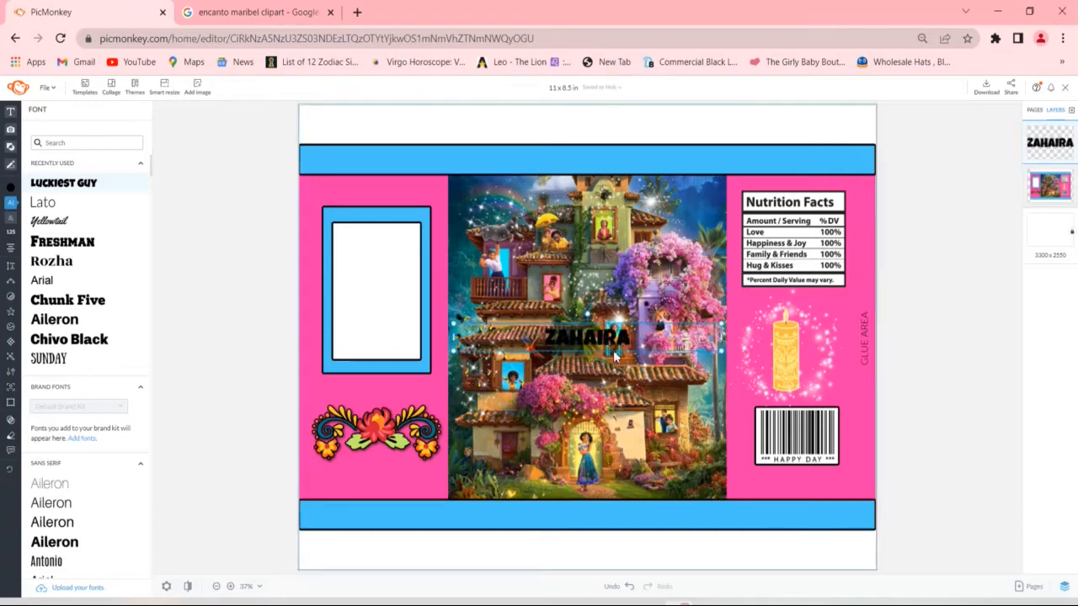
drag(604, 333, 603, 209)
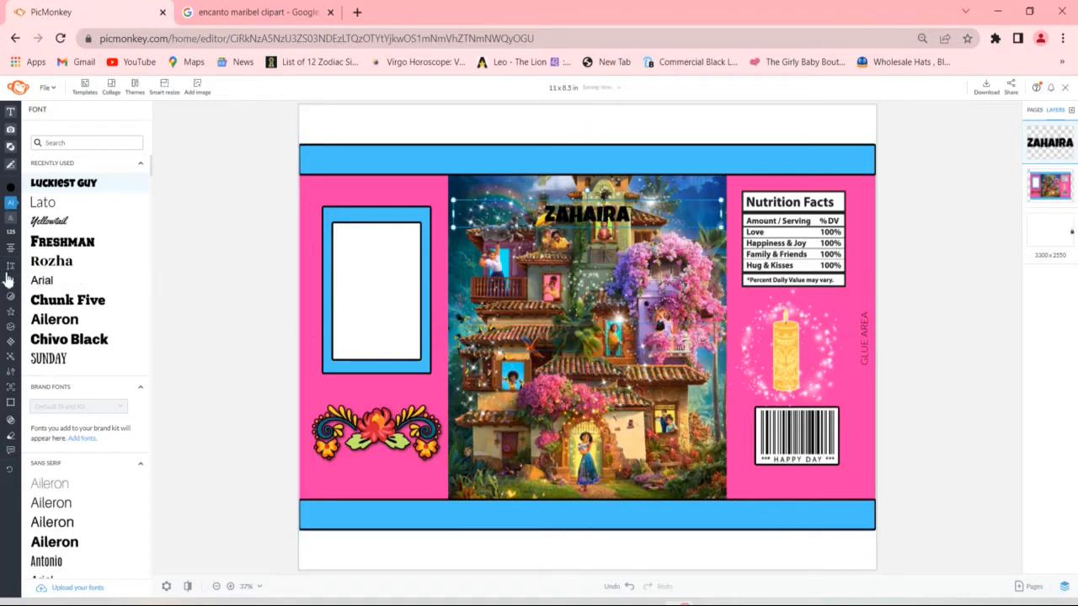
- Colour the celebrant's name text bright pink and add a drop shadow to it
click(24, 192)
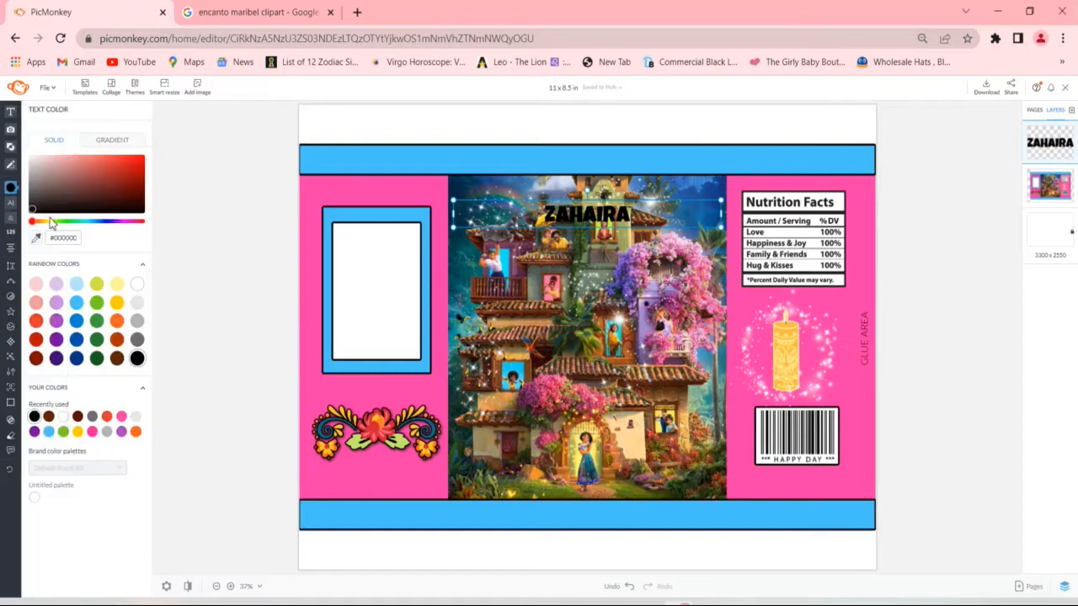
click(122, 417)
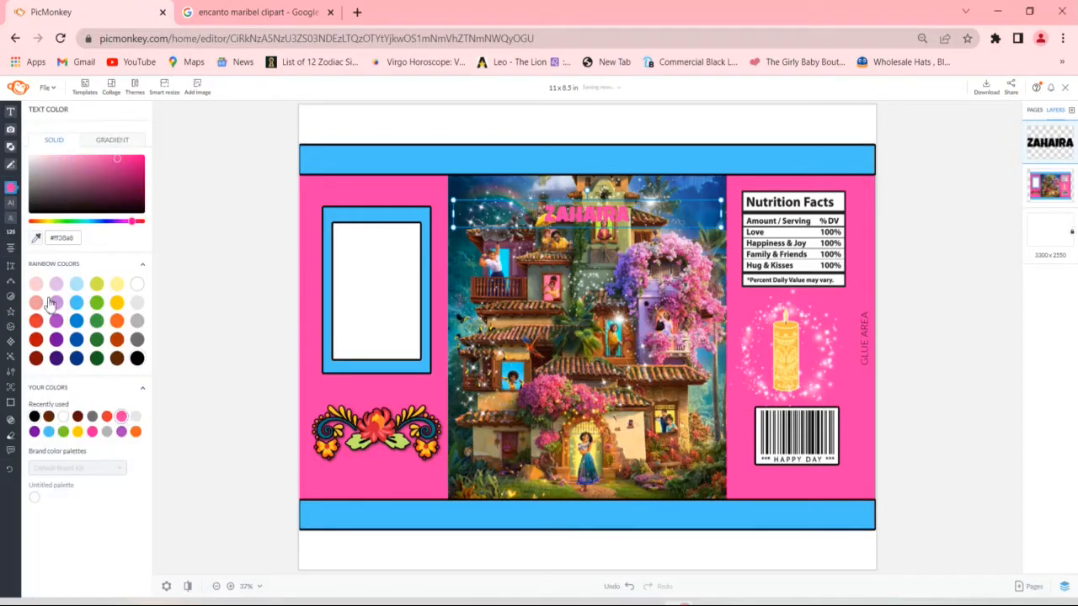
mouse_move(10, 297)
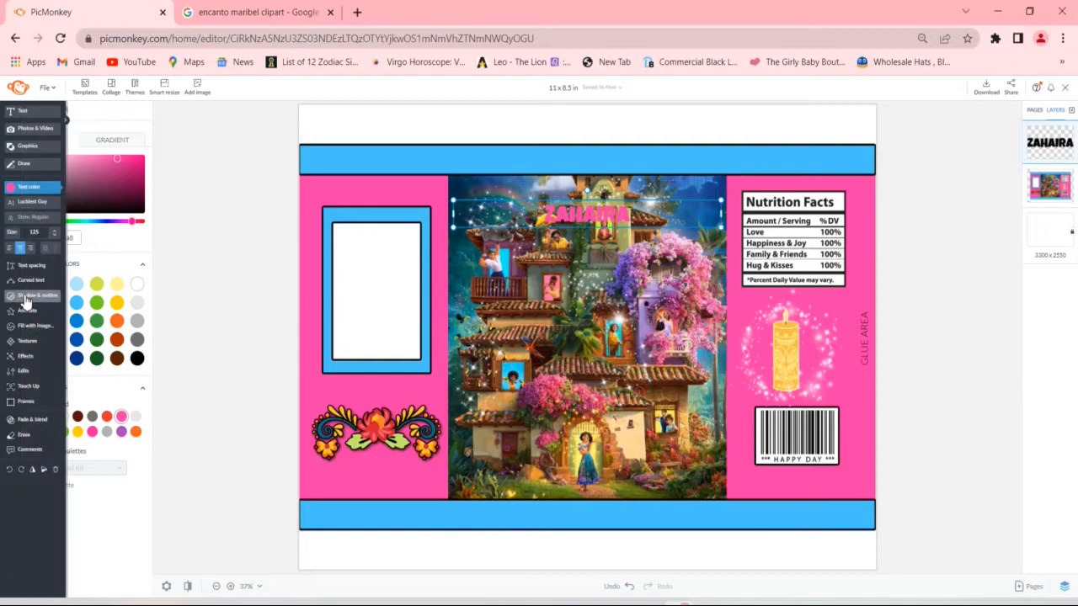
click(25, 300)
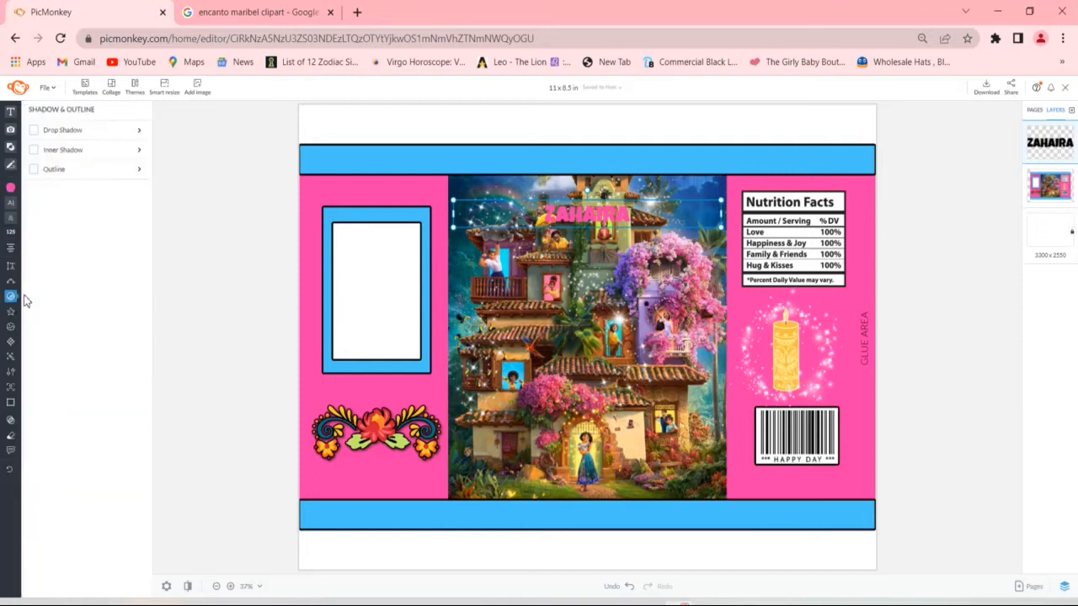
click(34, 132)
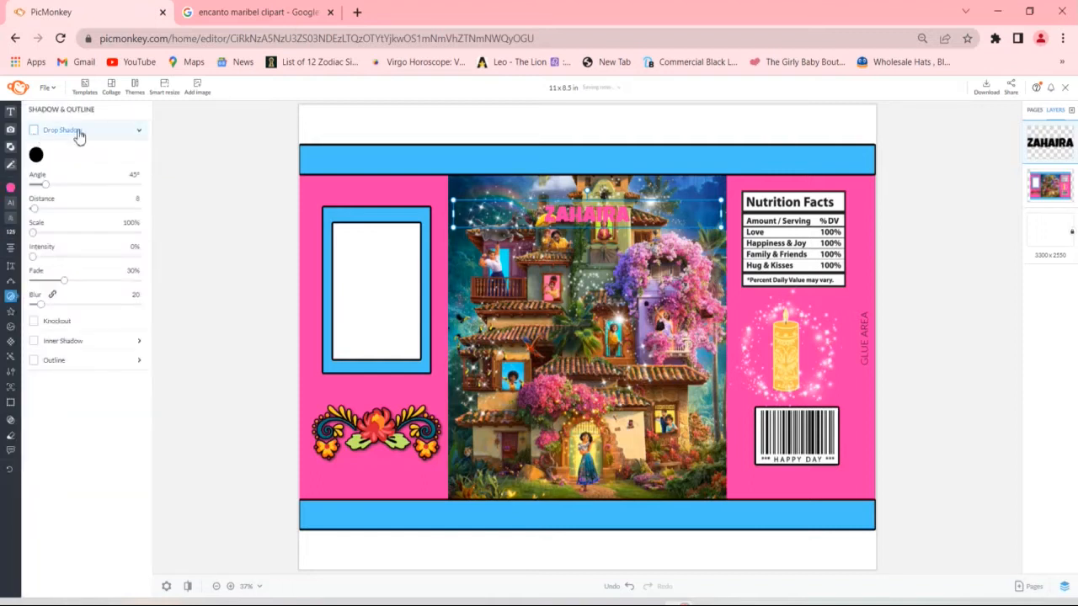
click(141, 130)
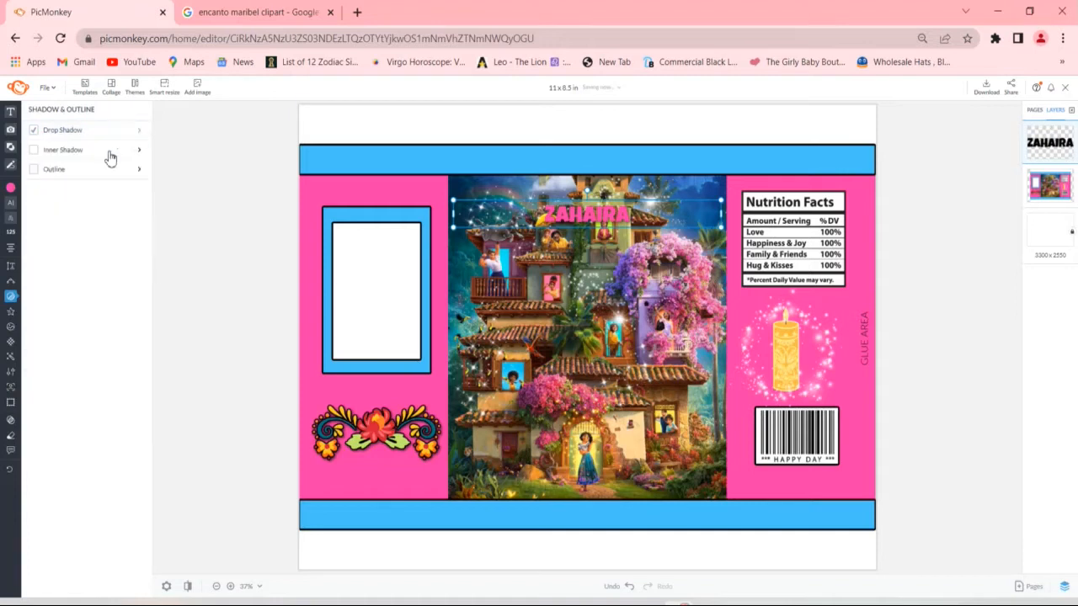
- Add an outline to the celebrant's name text and set its colour to black
click(50, 173)
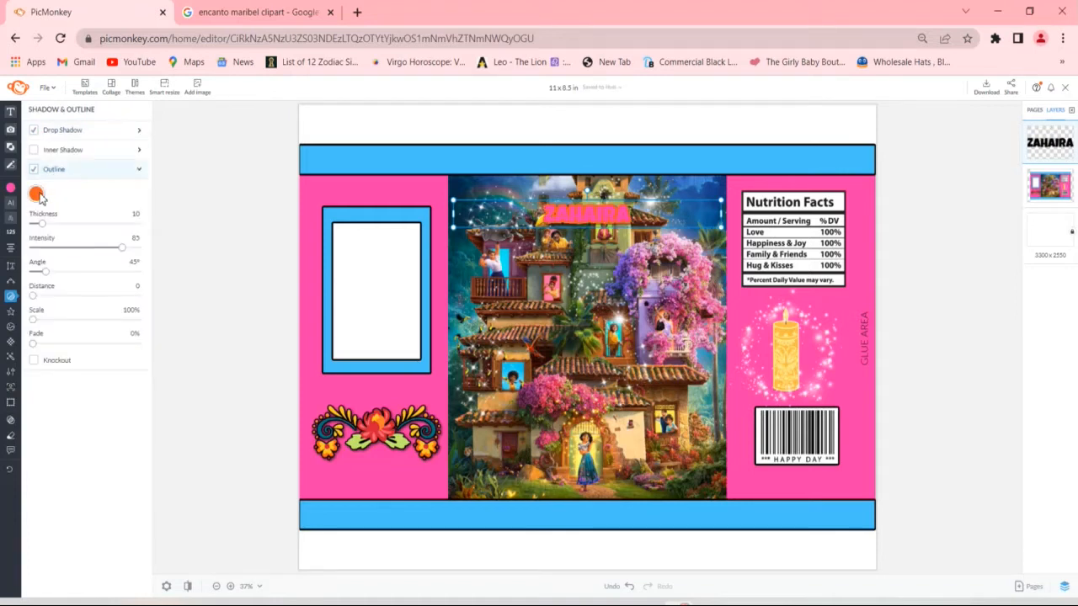
click(37, 195)
click(161, 418)
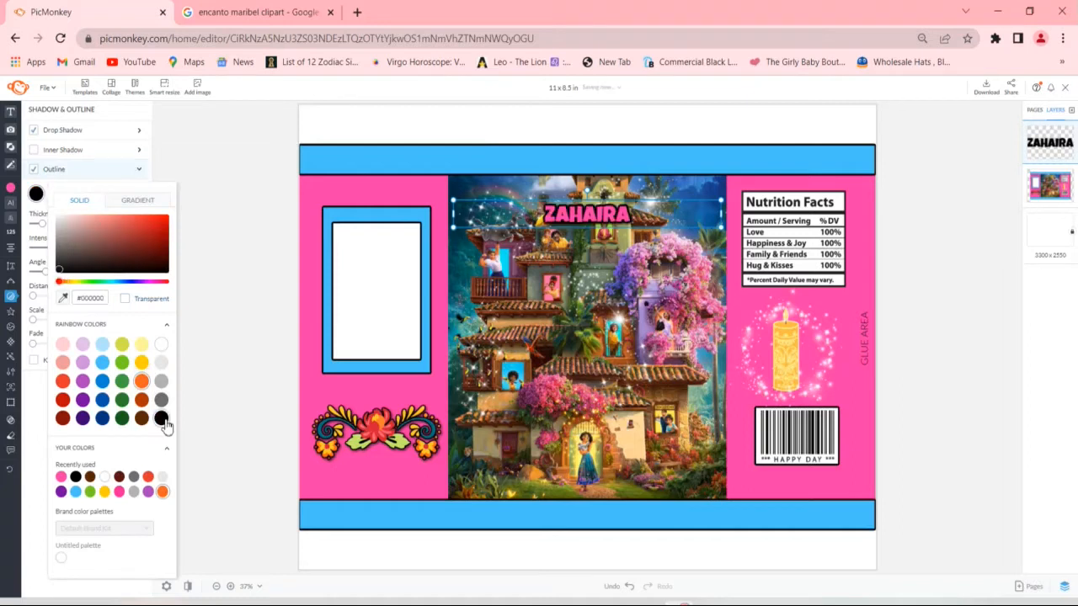
click(210, 402)
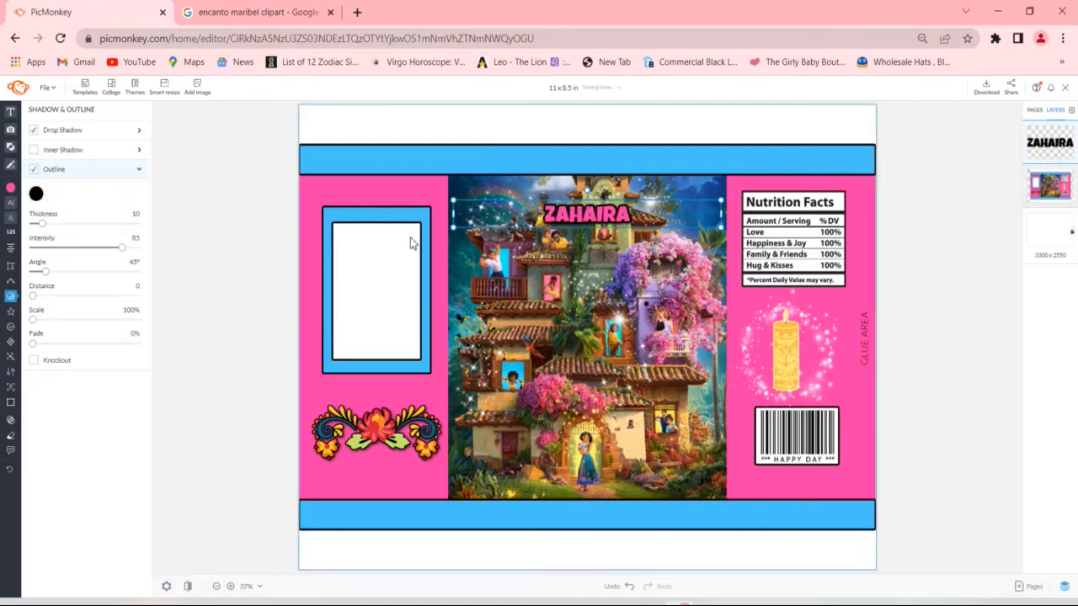
- Enlarge the celebrant's name and place it at the top of the house picture, leaving space after its last letter
drag(587, 214, 318, 369)
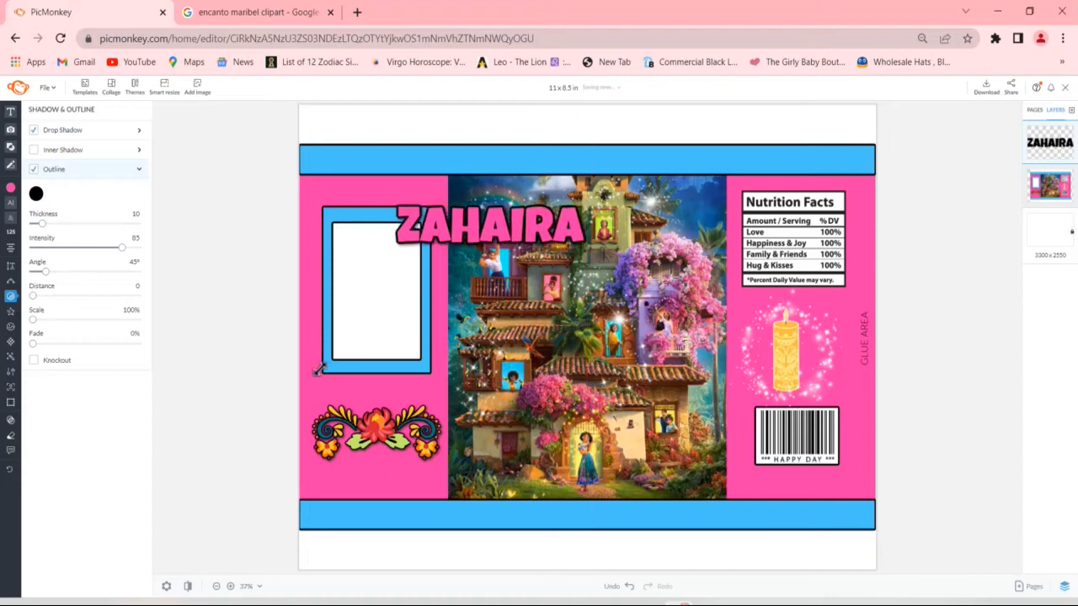
drag(488, 229, 587, 205)
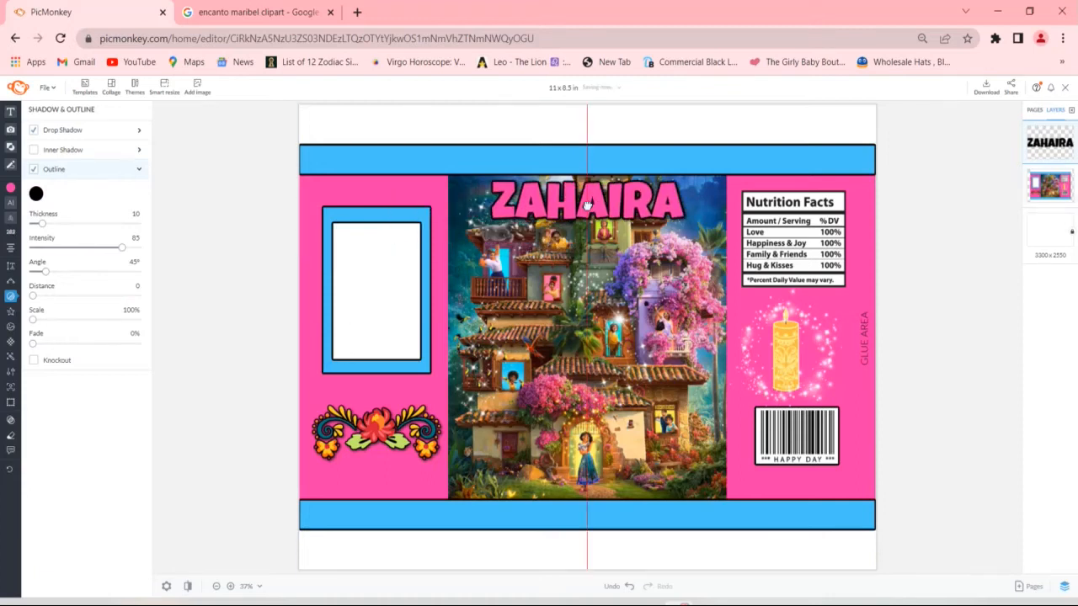
drag(408, 233, 356, 284)
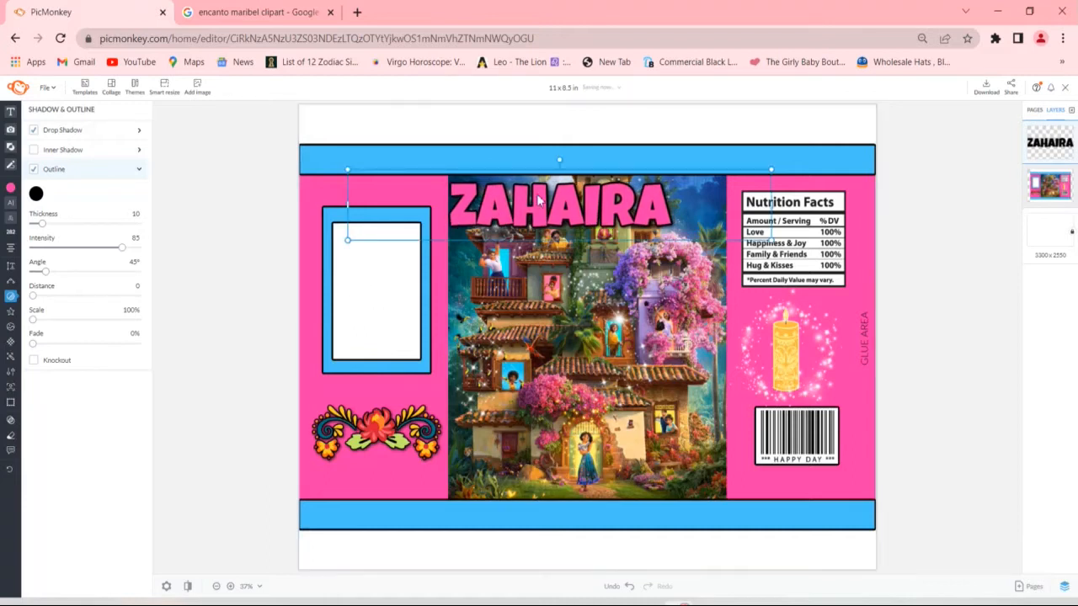
drag(538, 199, 562, 198)
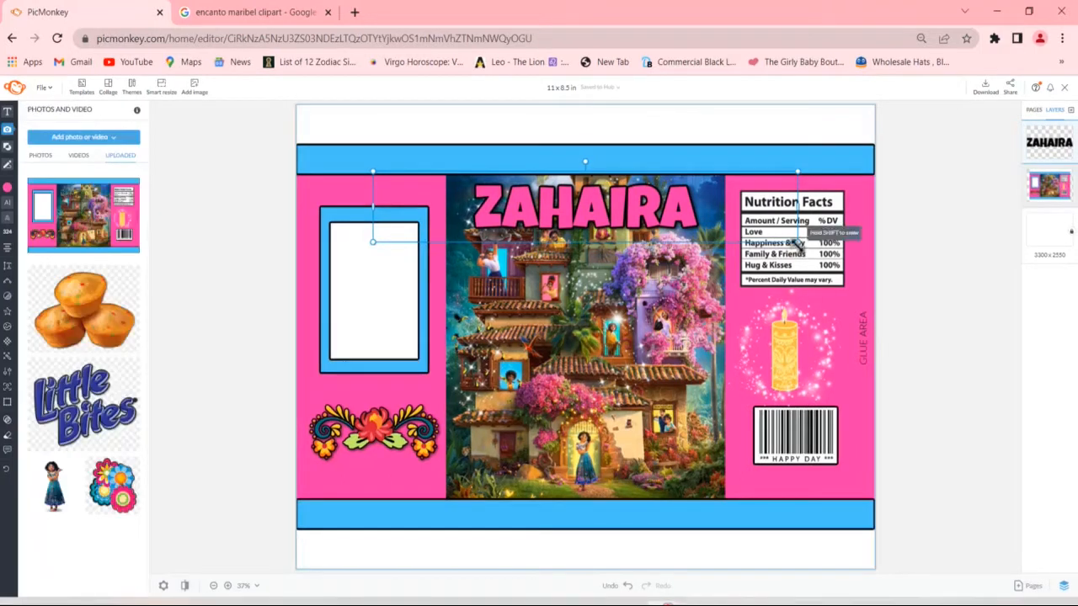
drag(798, 243, 732, 233)
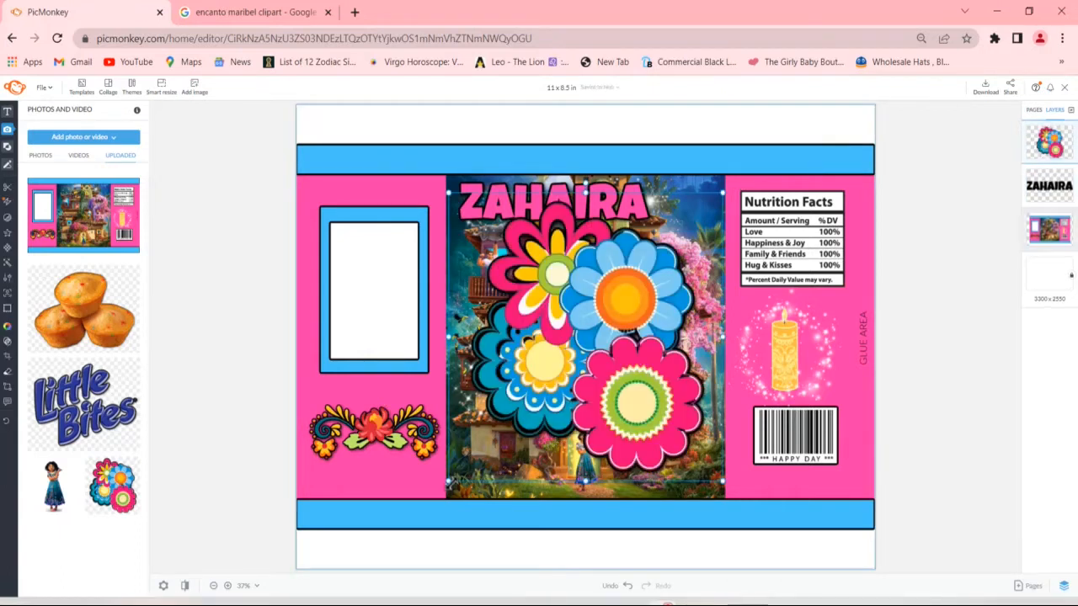
- Place the uploaded flower cluster, shrink it and position it just after the name at the house picture's upper corner
click(494, 451)
drag(450, 485, 665, 303)
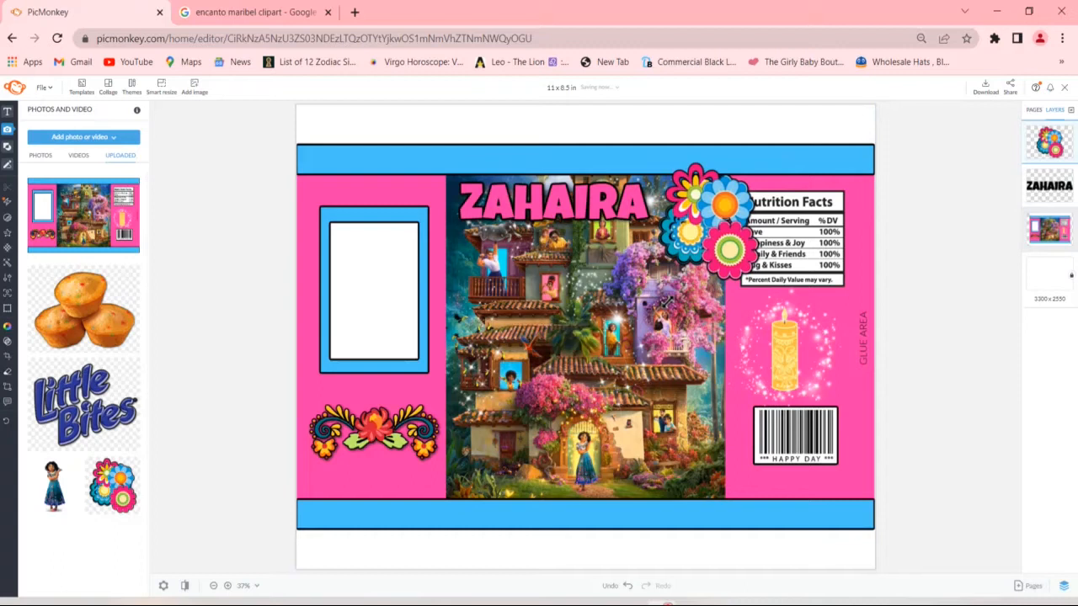
click(710, 242)
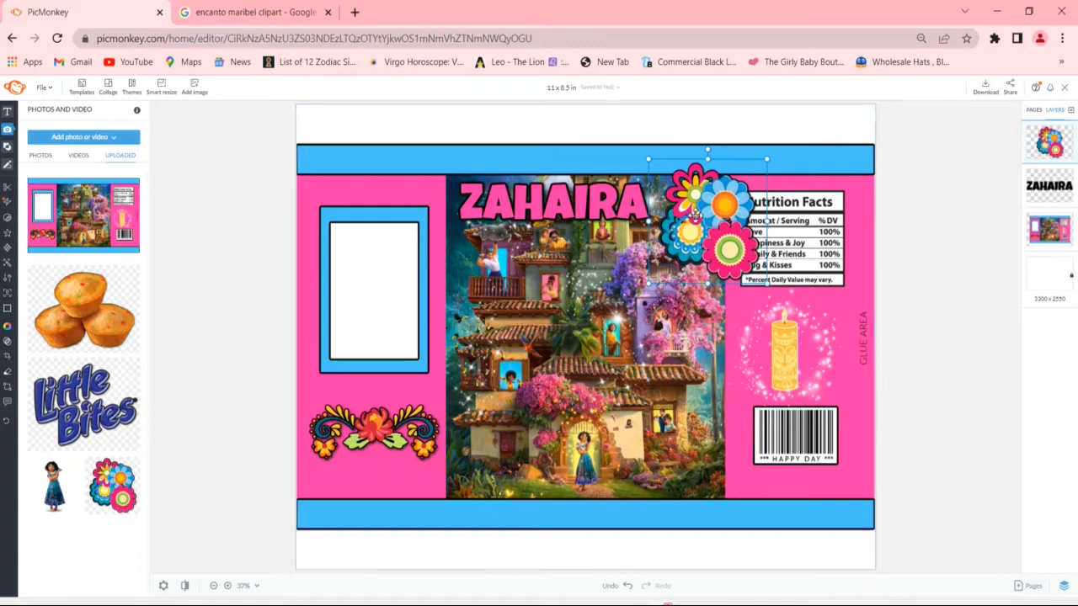
drag(696, 214, 682, 223)
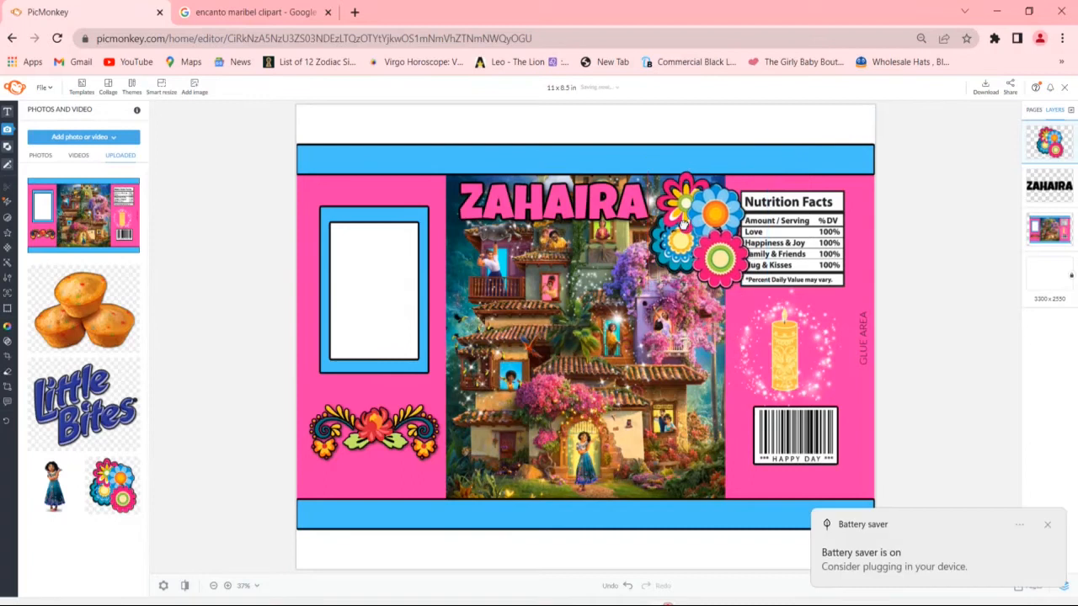
click(1048, 525)
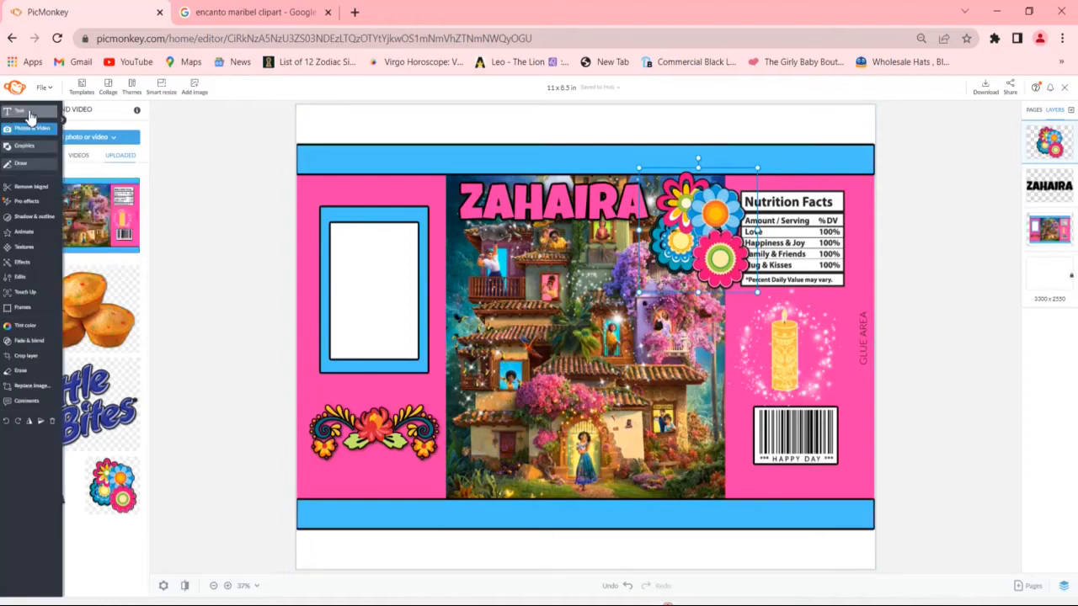
- Add a new text reading "turns" and set its font to Chunk Five
click(32, 113)
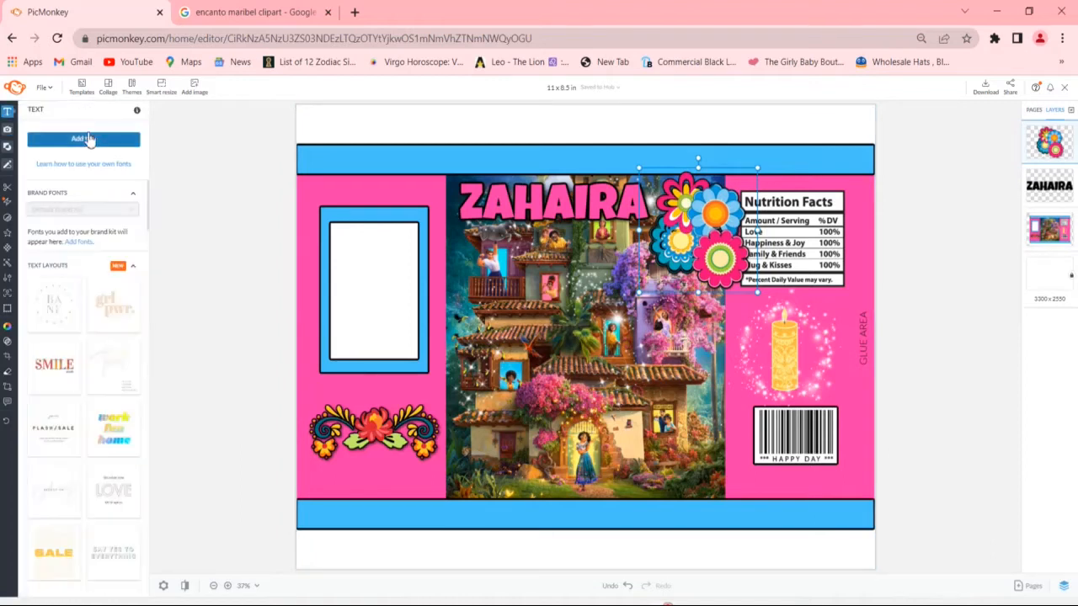
click(88, 135)
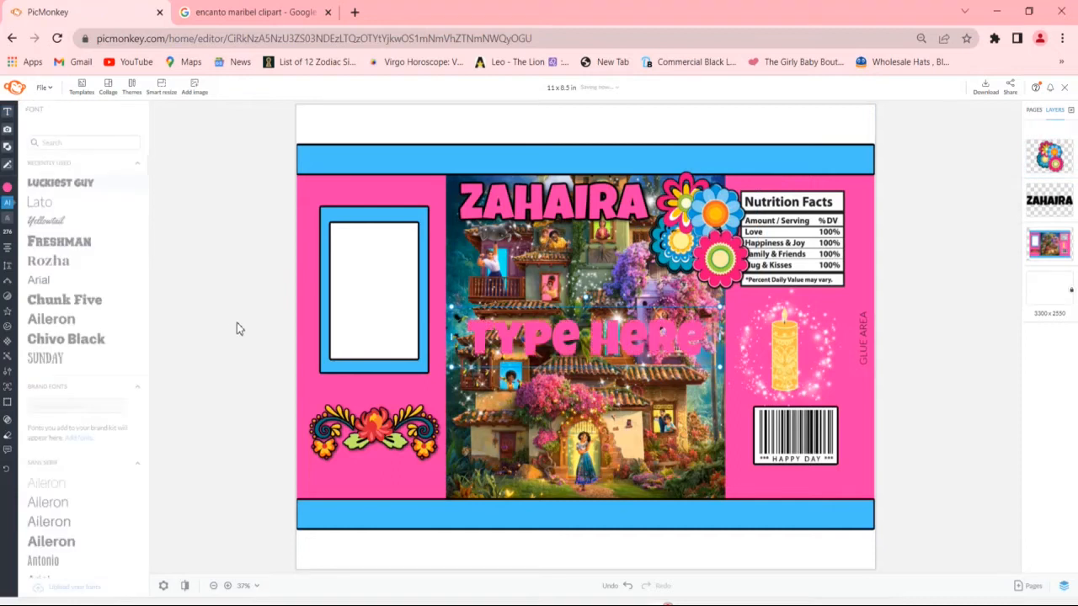
double_click(540, 339)
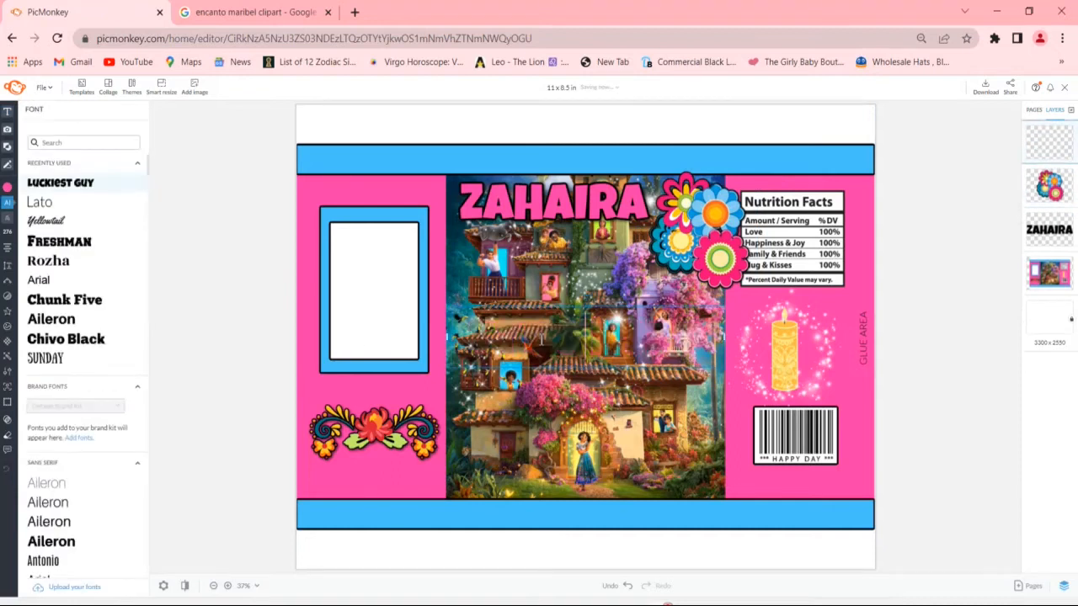
text(TURNS)
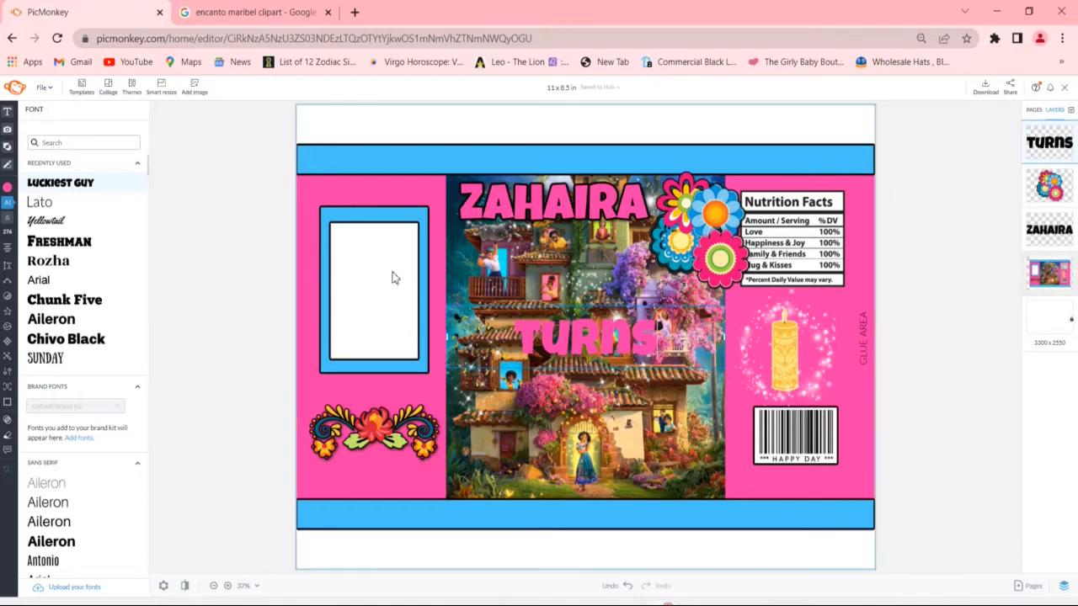
click(78, 301)
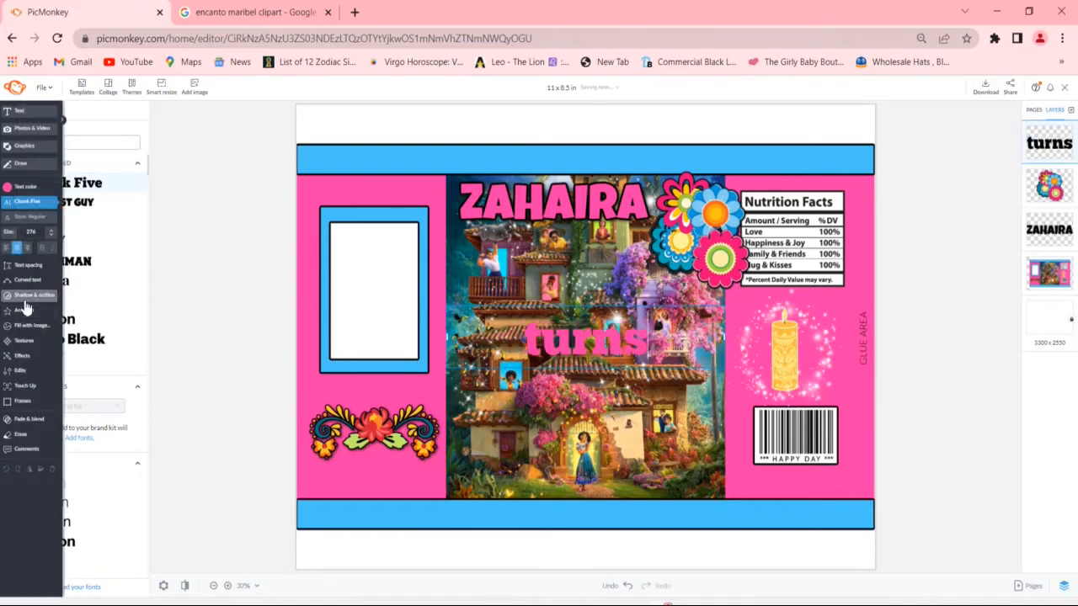
- Give the "turns" text a drop shadow and a black outline
click(25, 299)
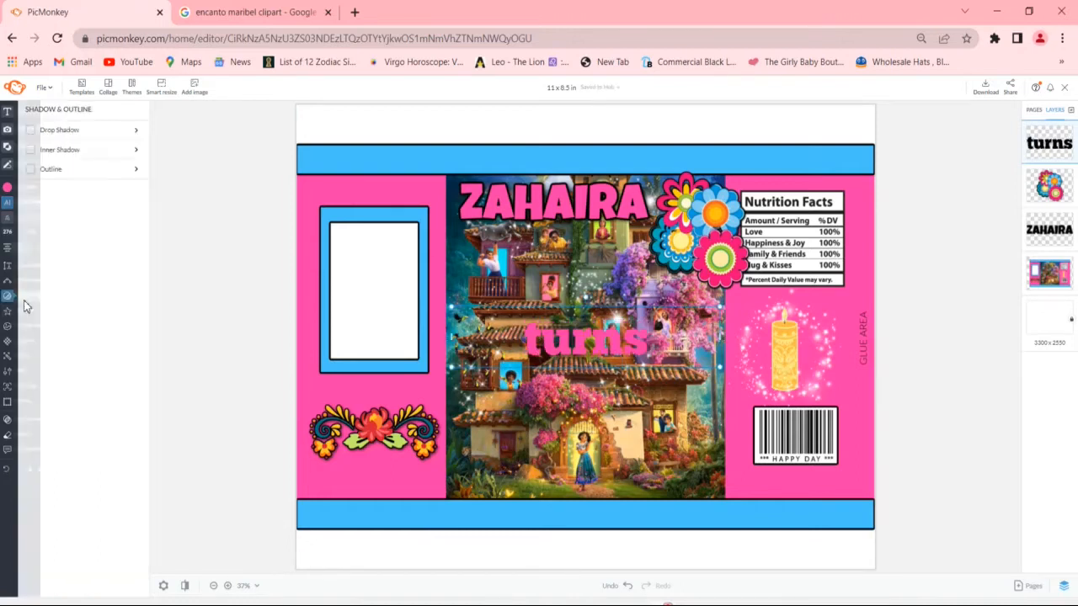
click(67, 131)
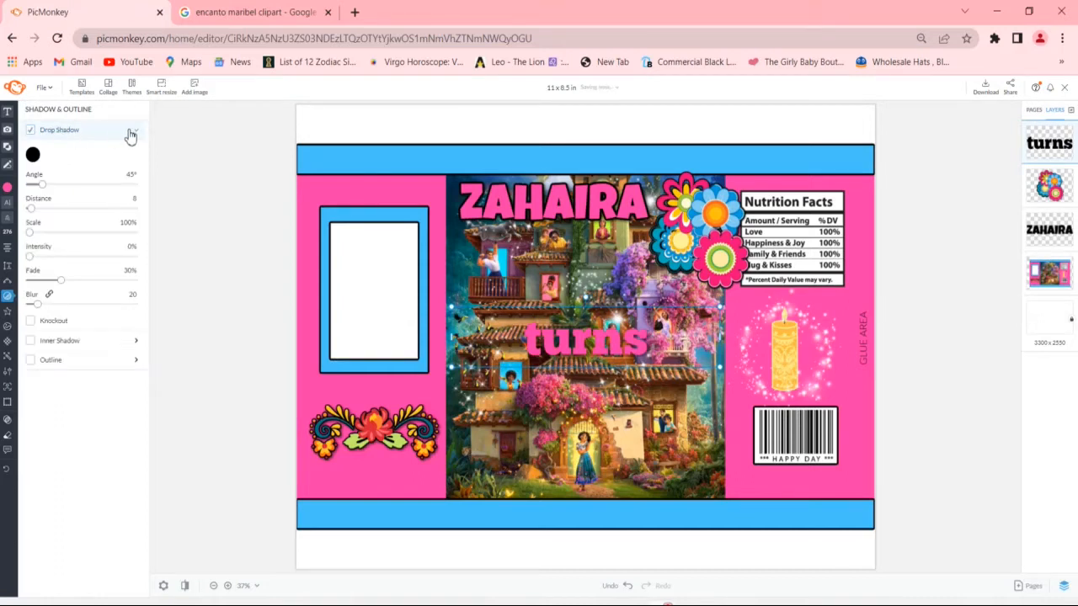
click(130, 135)
click(49, 173)
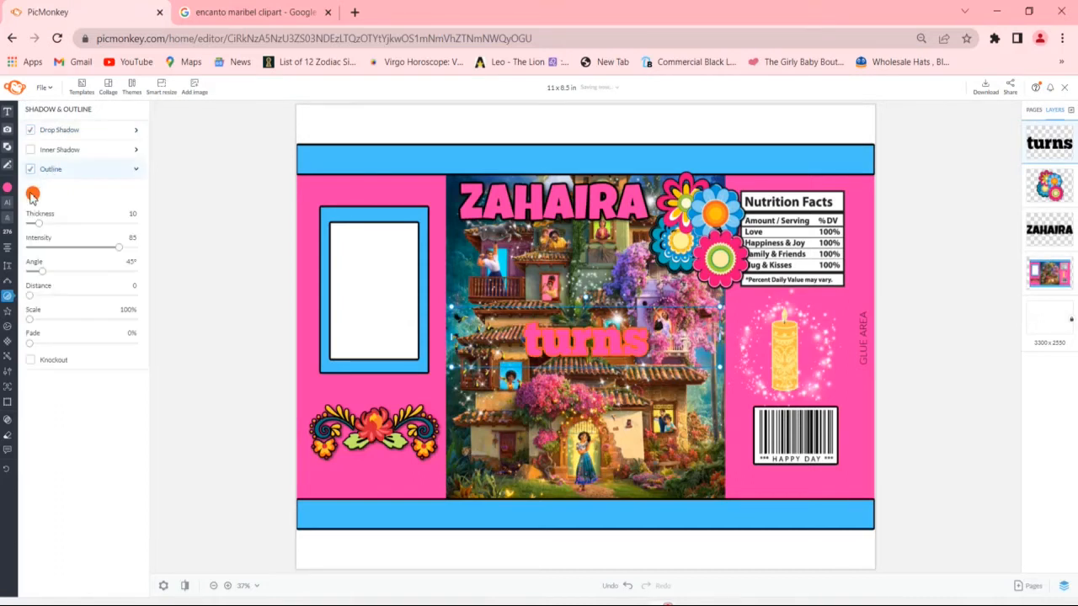
click(32, 194)
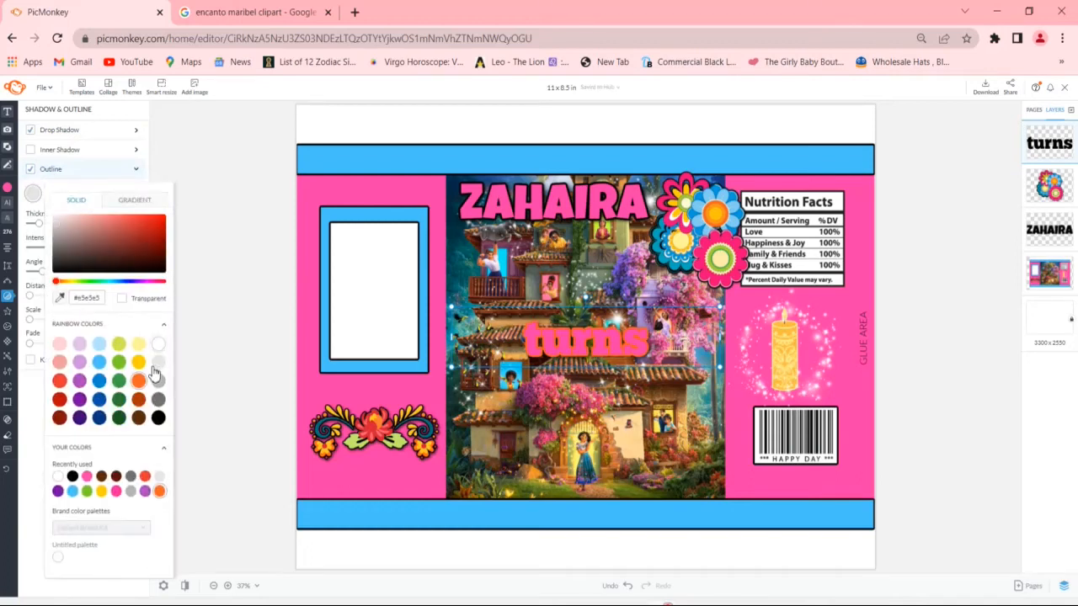
click(157, 418)
click(228, 387)
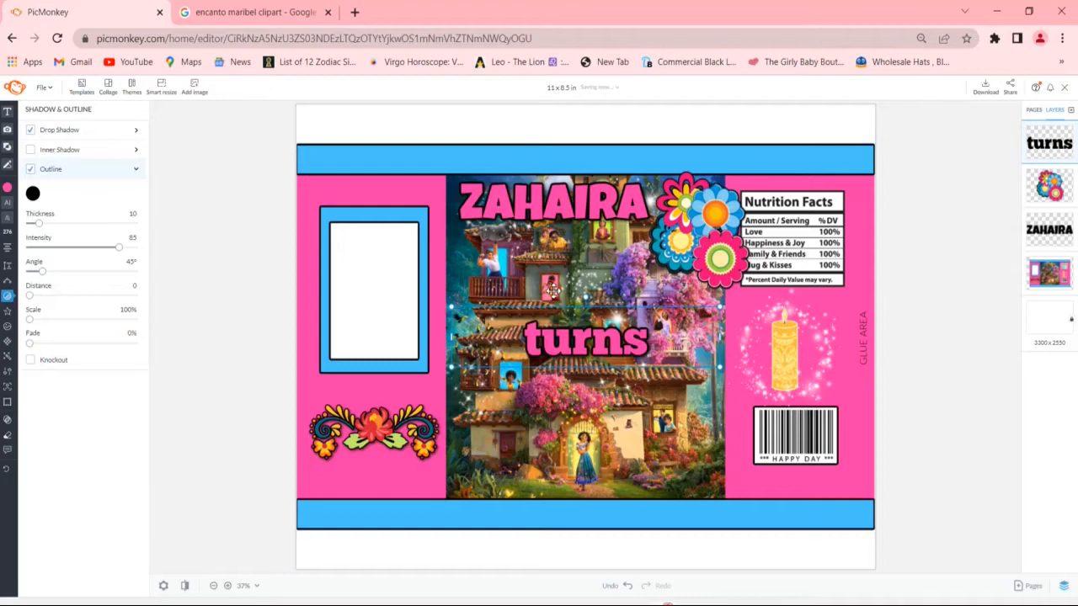
- Move the "turns" text directly beneath the celebrant's name and shrink it to size 240
drag(551, 288, 551, 251)
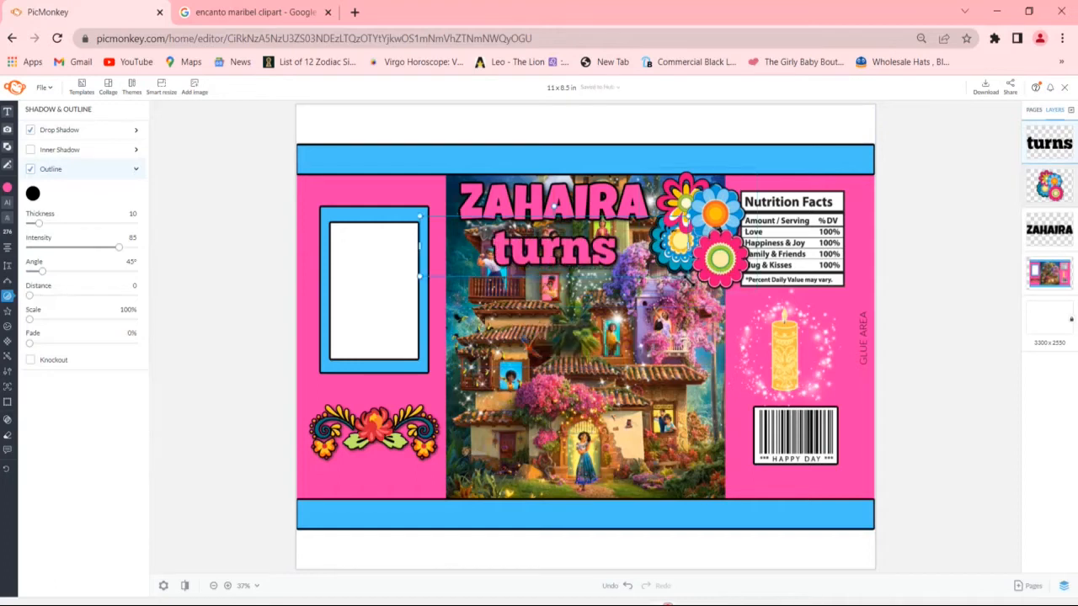
drag(688, 277, 656, 270)
drag(531, 258, 548, 262)
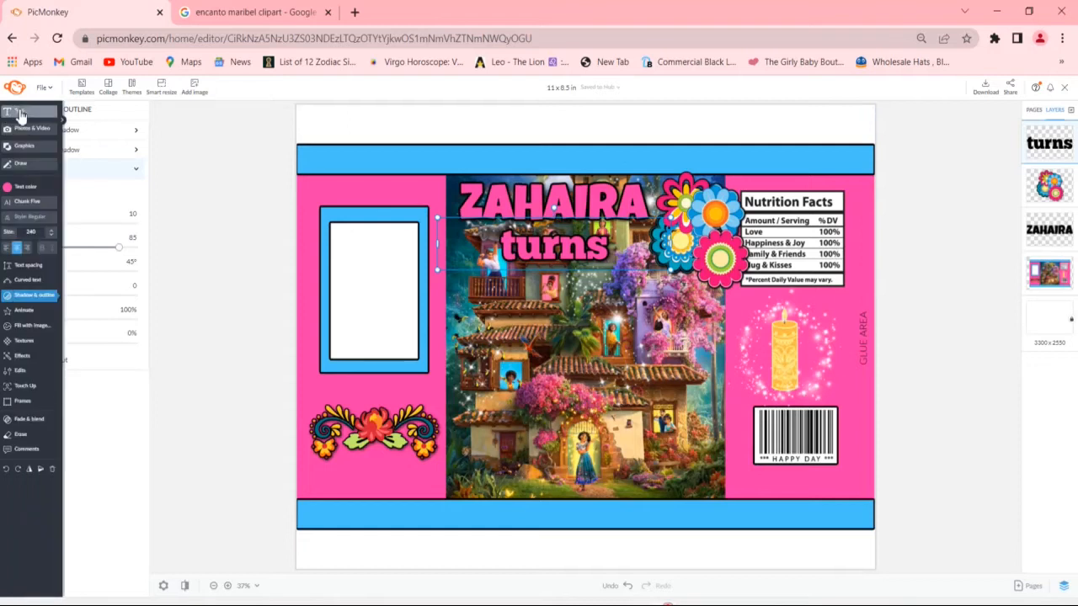
- Add the celebrant's age as a new text reading "6" on the house picture
click(42, 115)
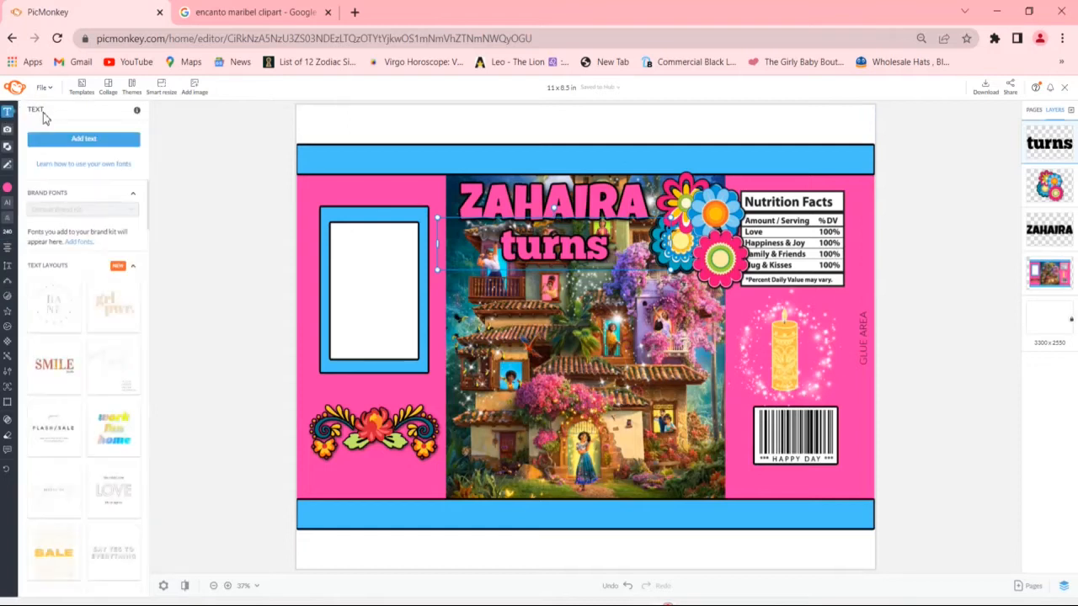
click(84, 139)
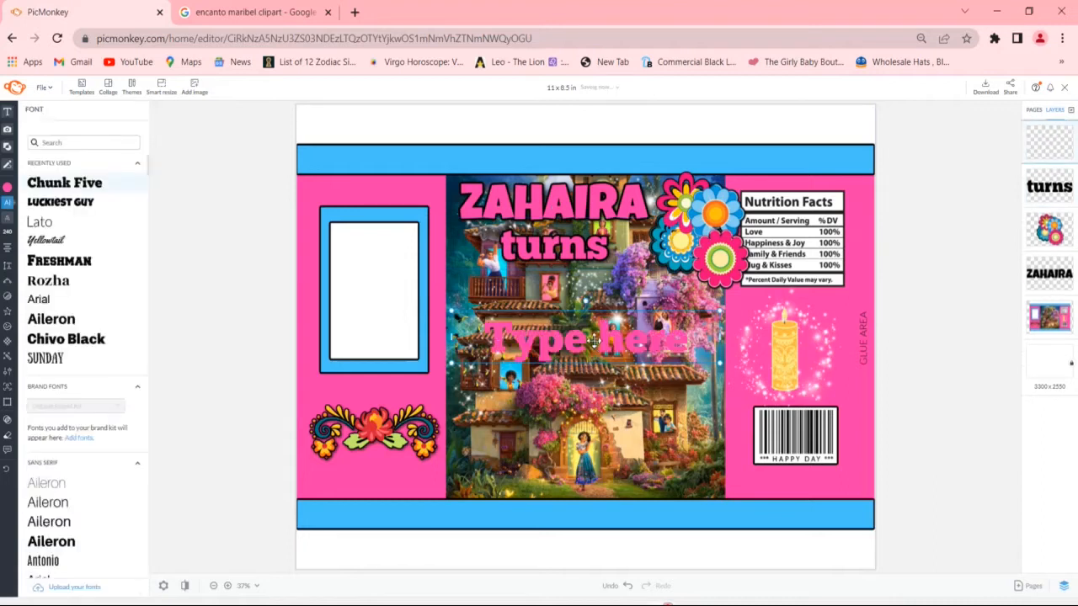
text(6)
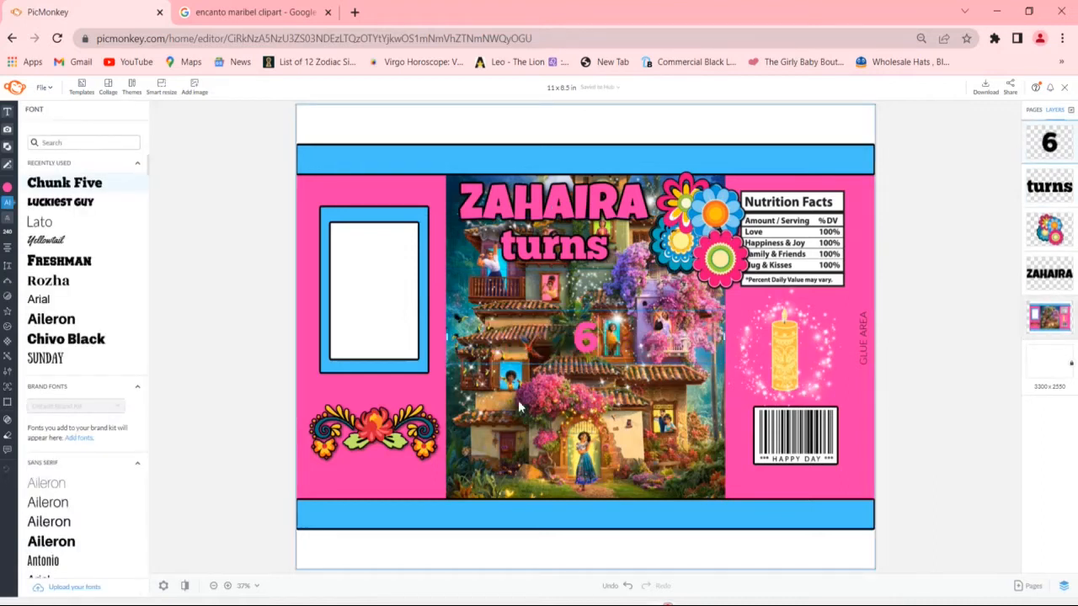
- Give the "6" text a drop shadow and a black outline
click(10, 296)
click(55, 132)
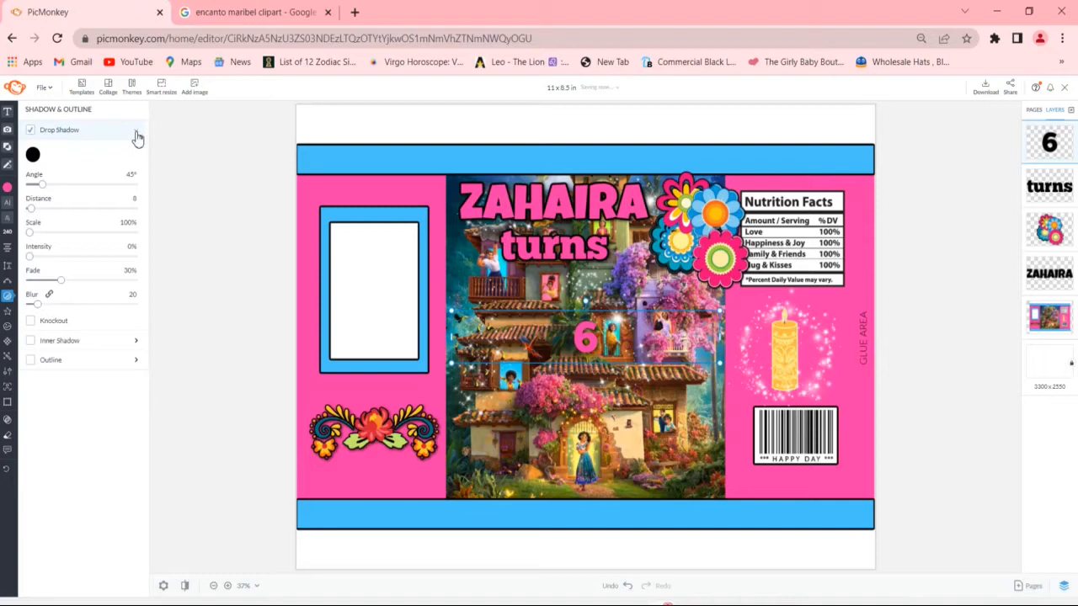
click(136, 134)
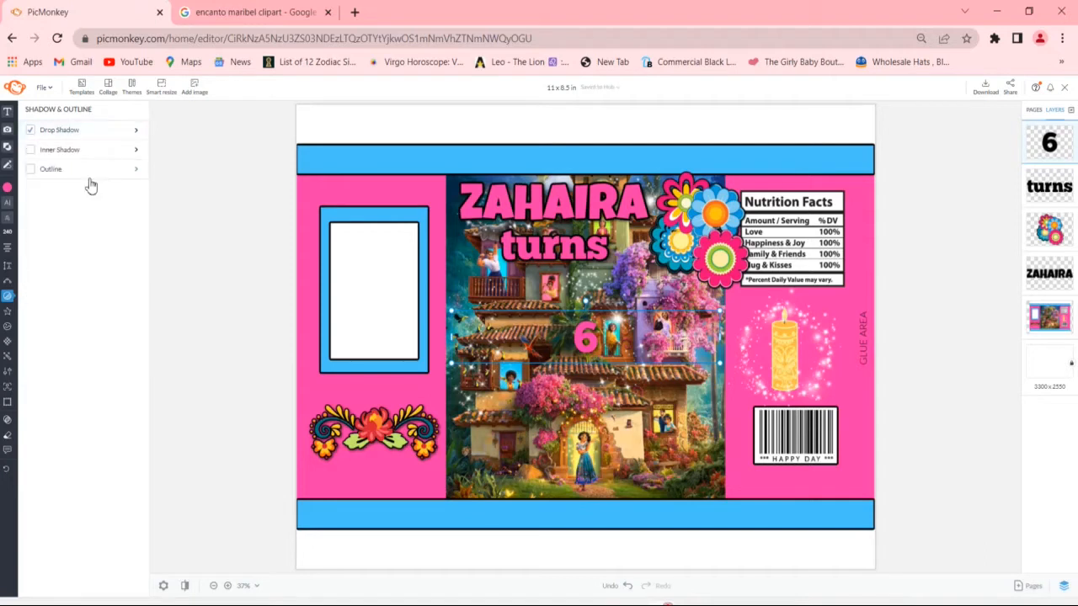
click(88, 172)
click(33, 195)
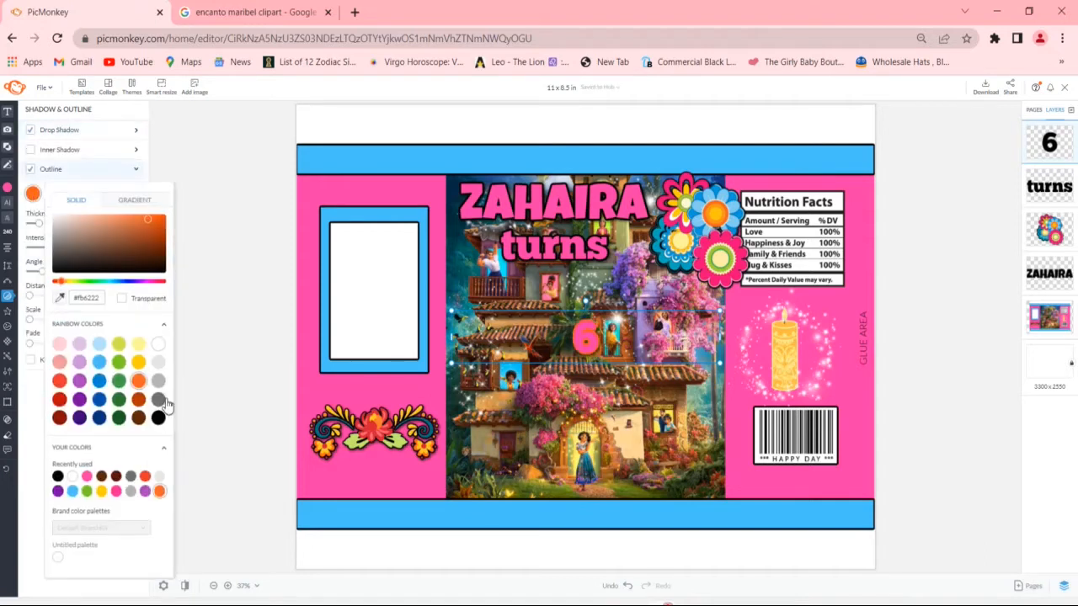
click(158, 418)
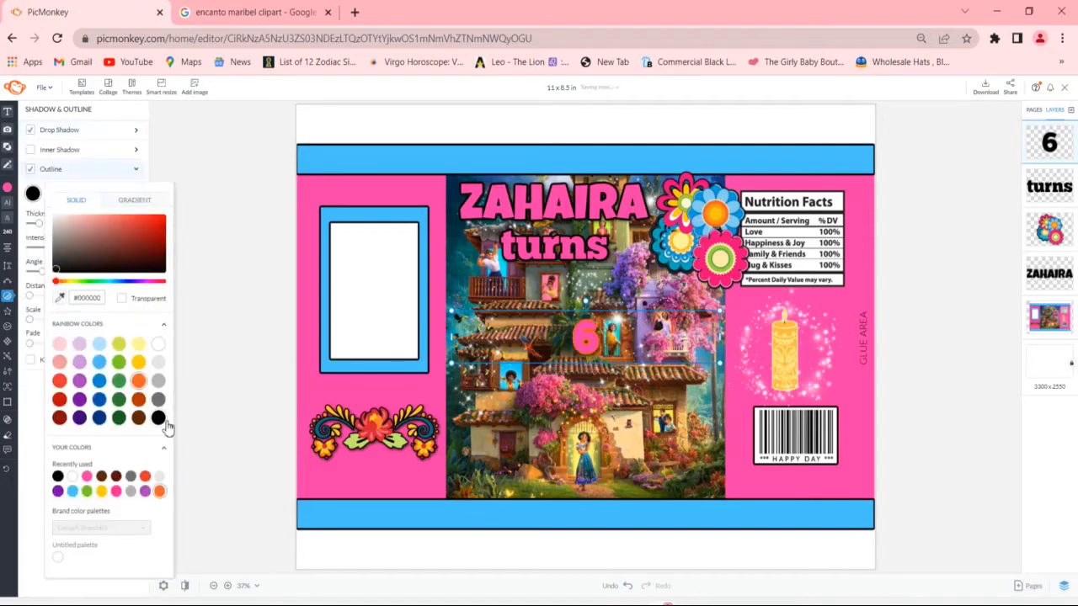
click(599, 363)
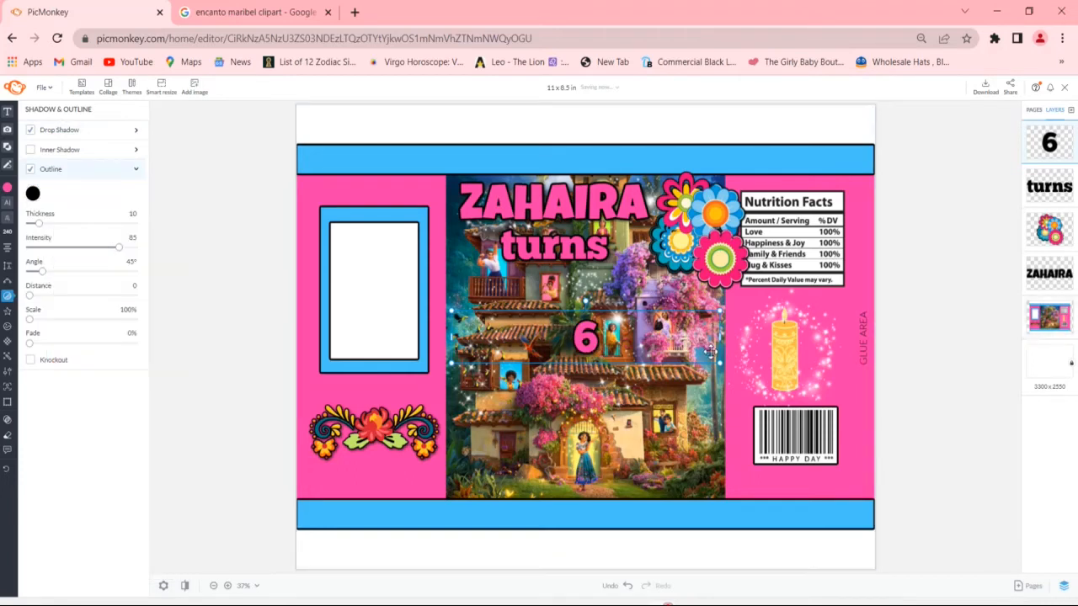
- Enlarge the "6" and center it directly beneath the "turns" text
drag(722, 337, 562, 280)
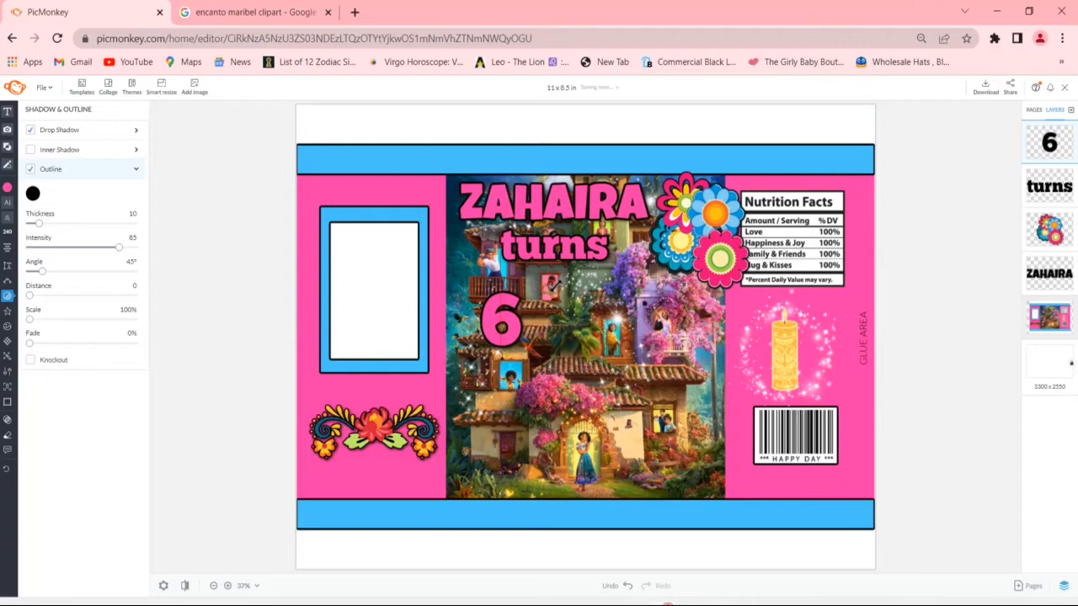
drag(514, 320, 555, 312)
click(490, 365)
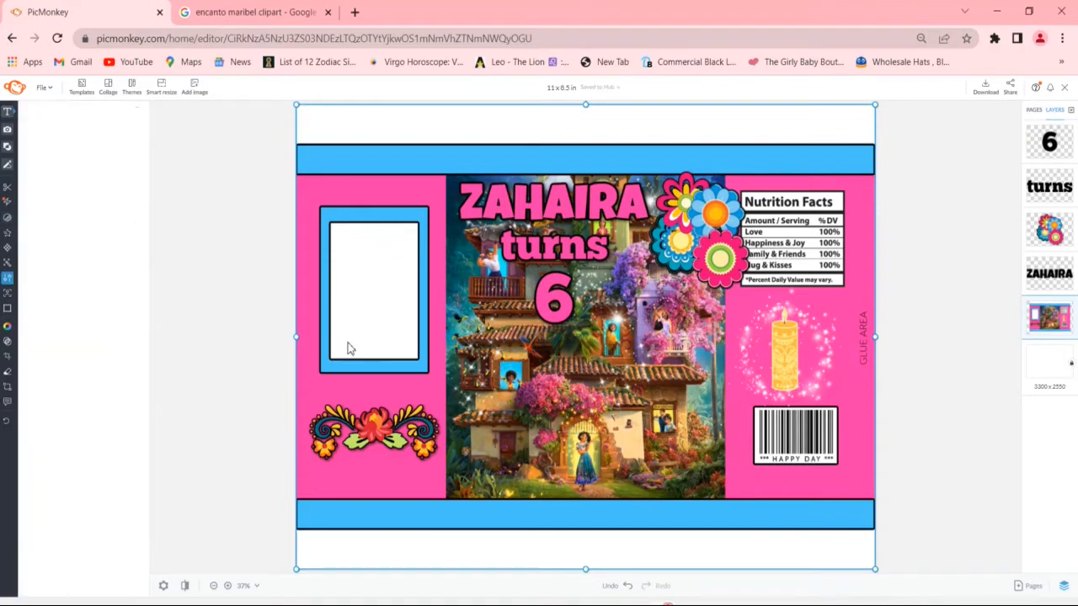
- Add a new text reading "THANKS", "FOR" and "COMING" on three separate lines
click(7, 110)
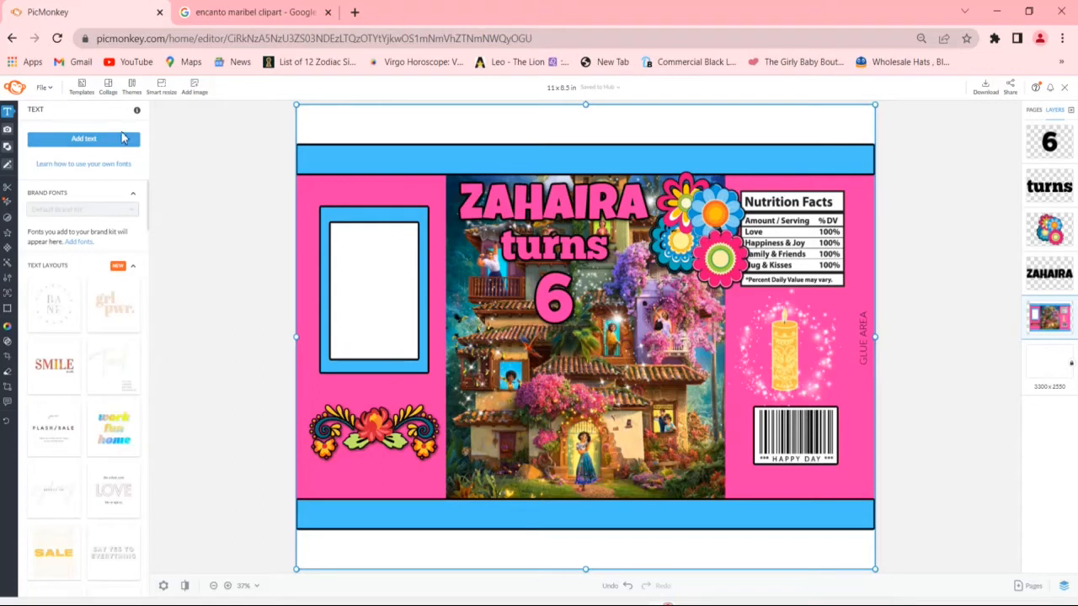
click(127, 140)
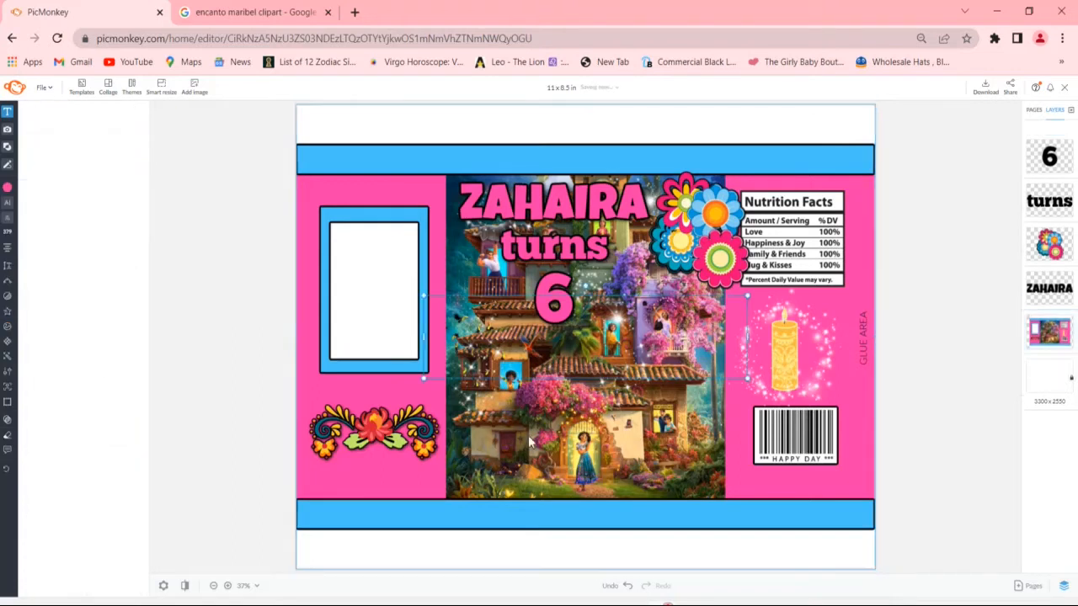
double_click(559, 354)
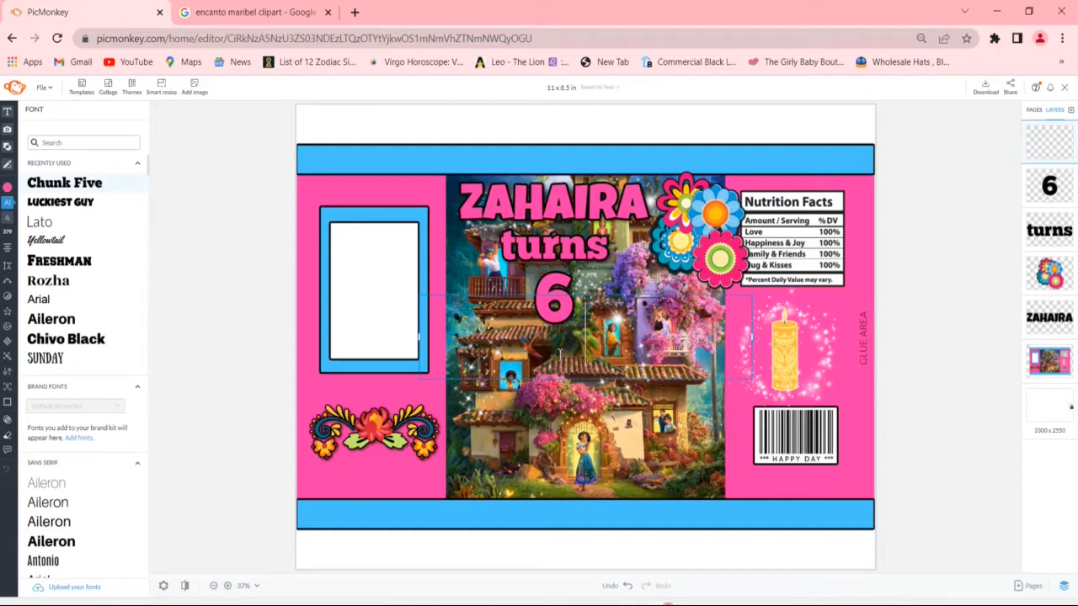
text(THA)
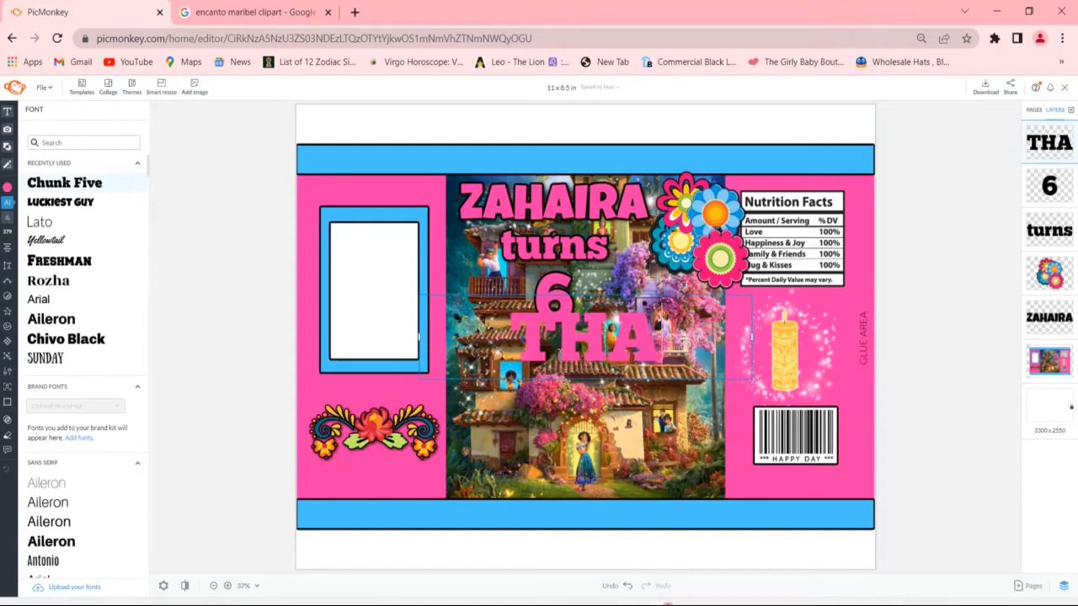
text(NKS)
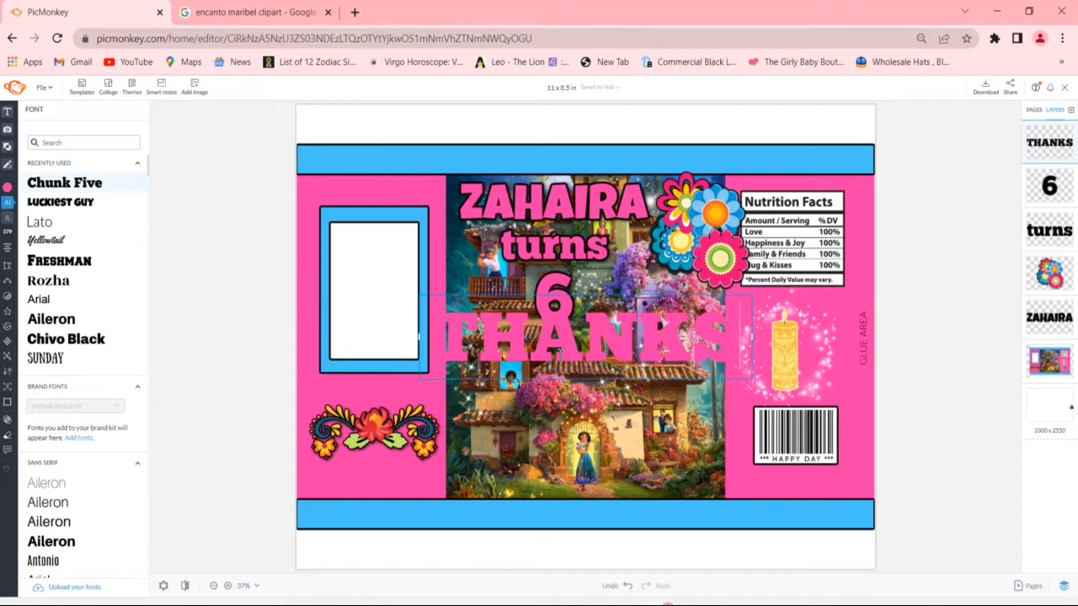
key(Return)
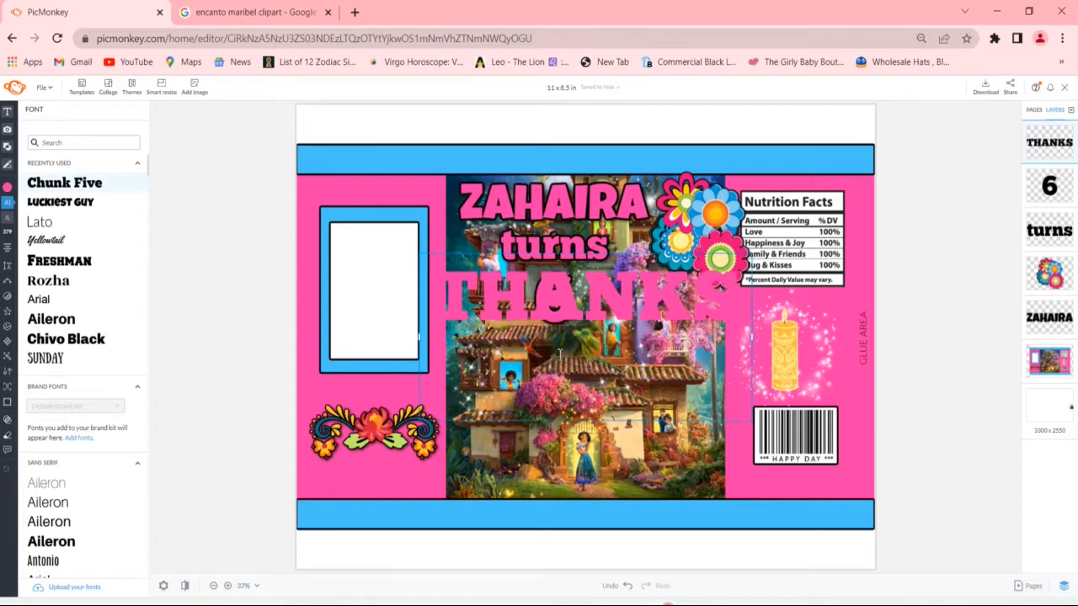
text(FOR)
key(Return)
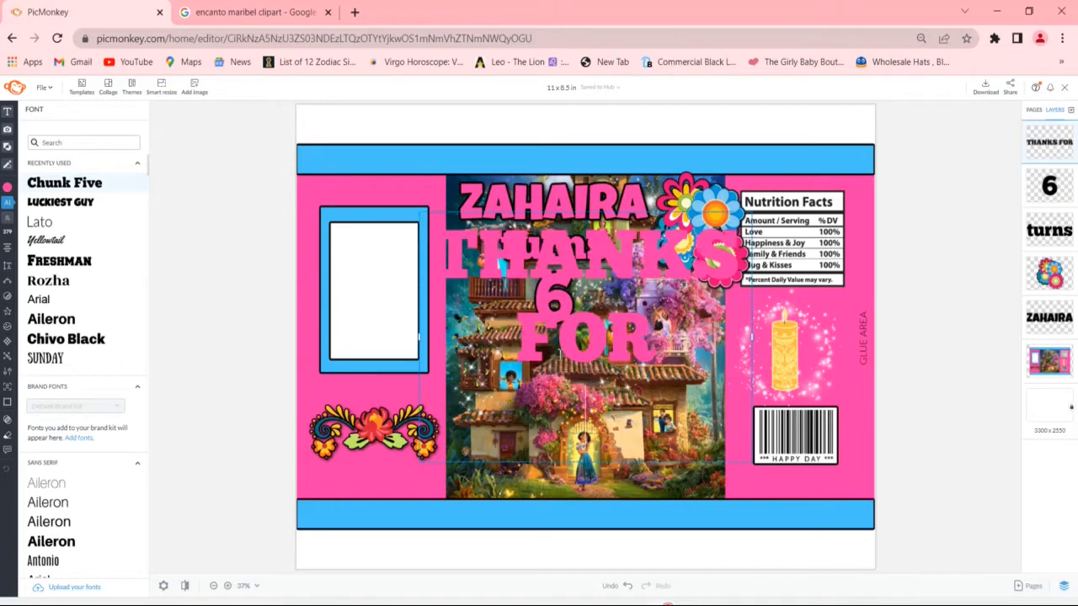
text(COMING)
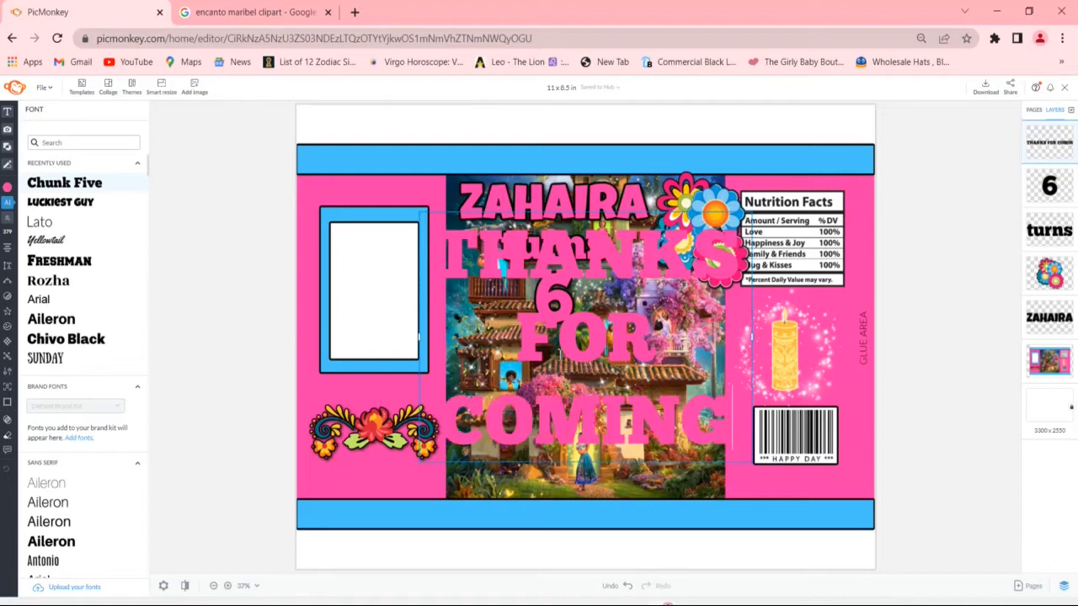
- Complete the thank-you text with "TO", "MY" and "PARTY" on three further lines
key(Return)
text(T)
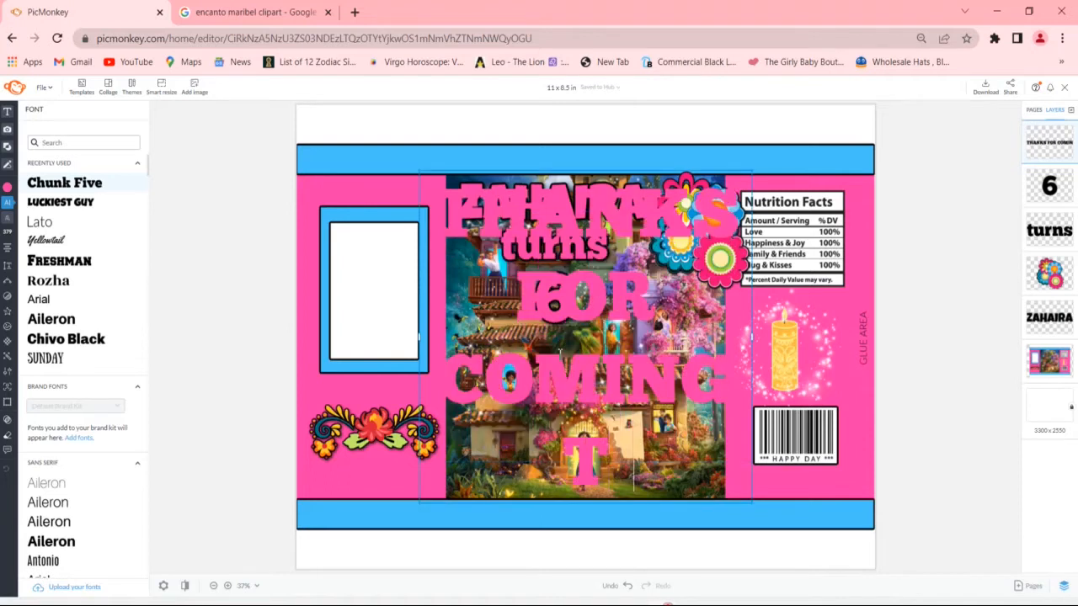
text(O)
key(Return)
text(MY )
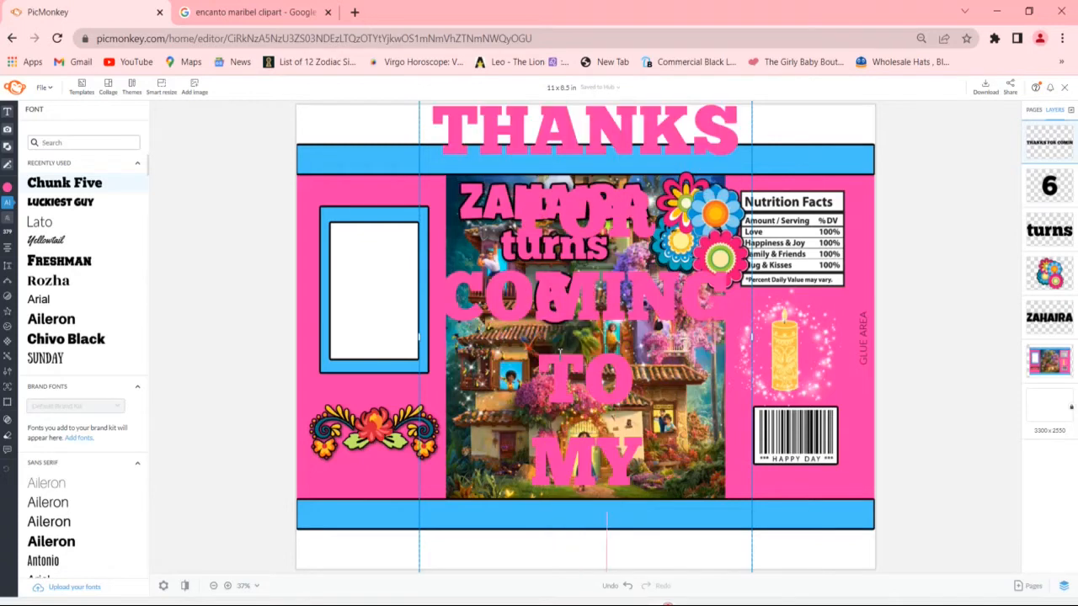
text(PATY)
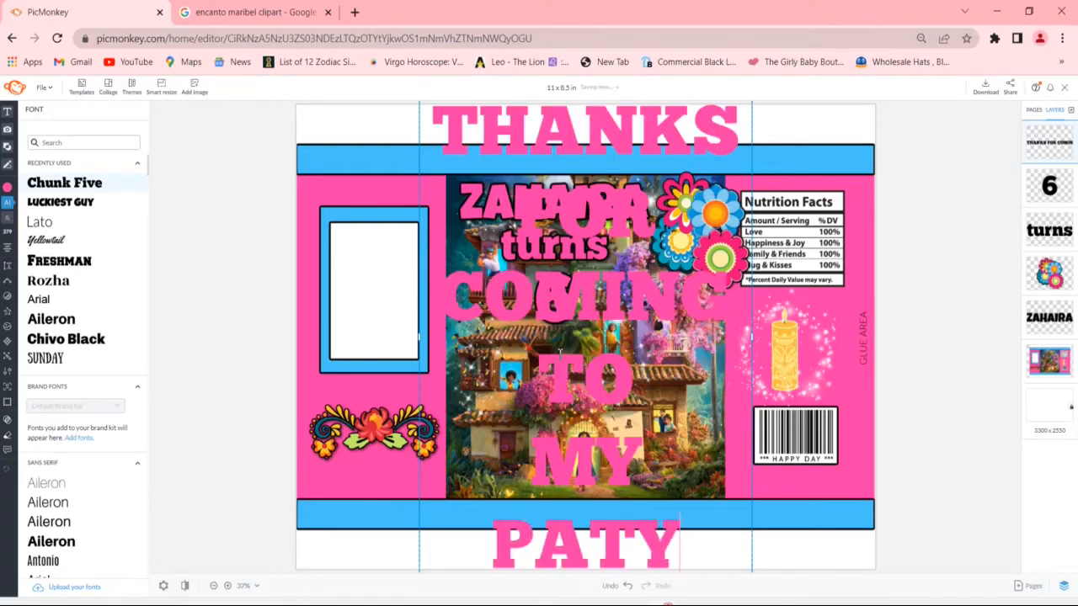
key(BackSpace)
key(BackSpace)
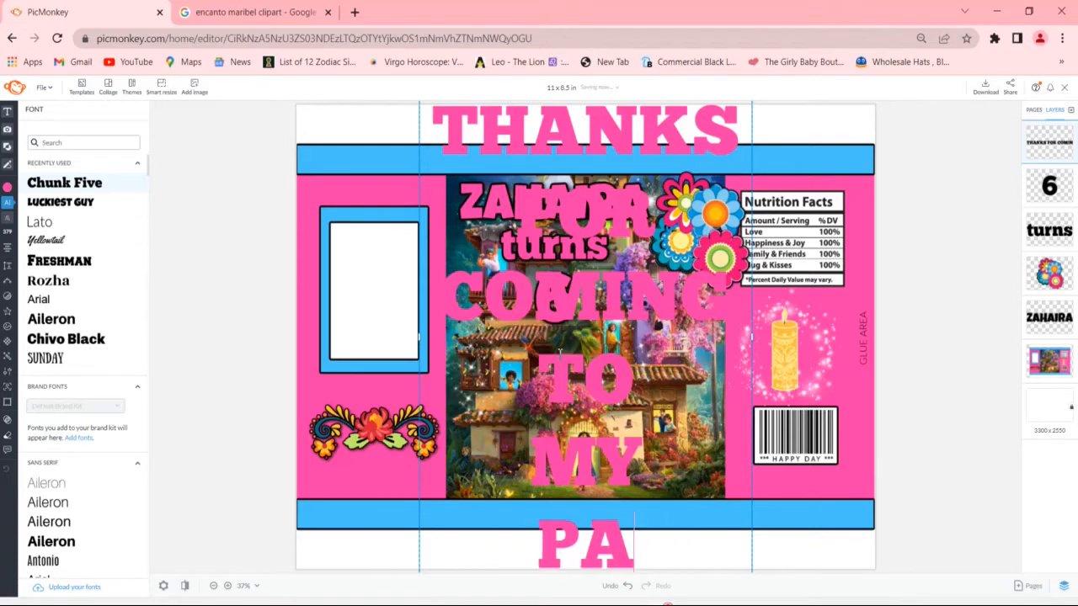
text(RTY)
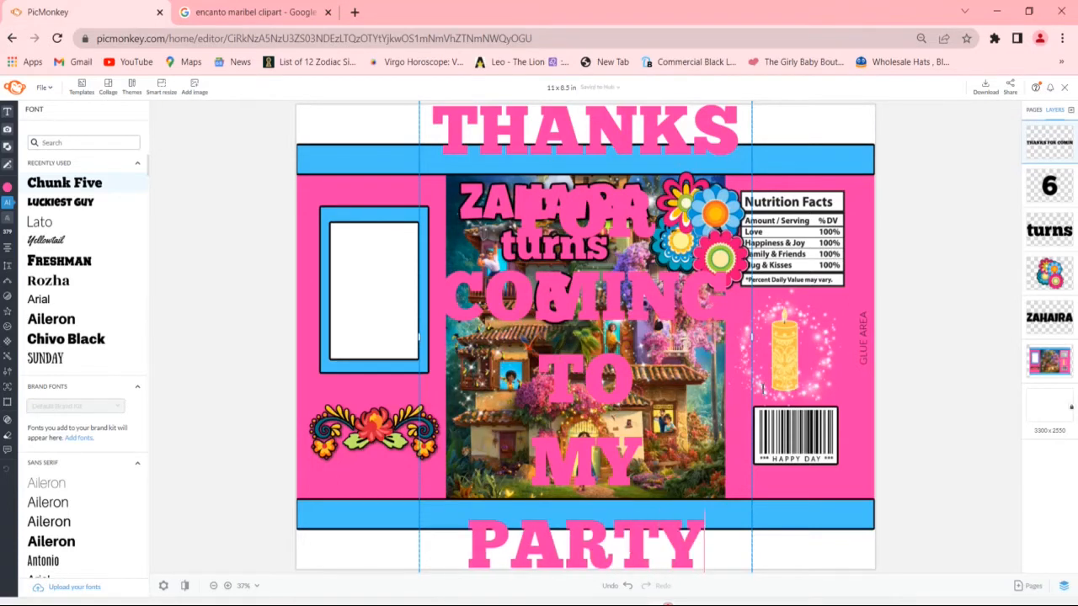
- Shrink the thank-you text into the white box of the blue frame and add "!!" on a new line under "PARTY"
click(864, 298)
drag(514, 283, 445, 351)
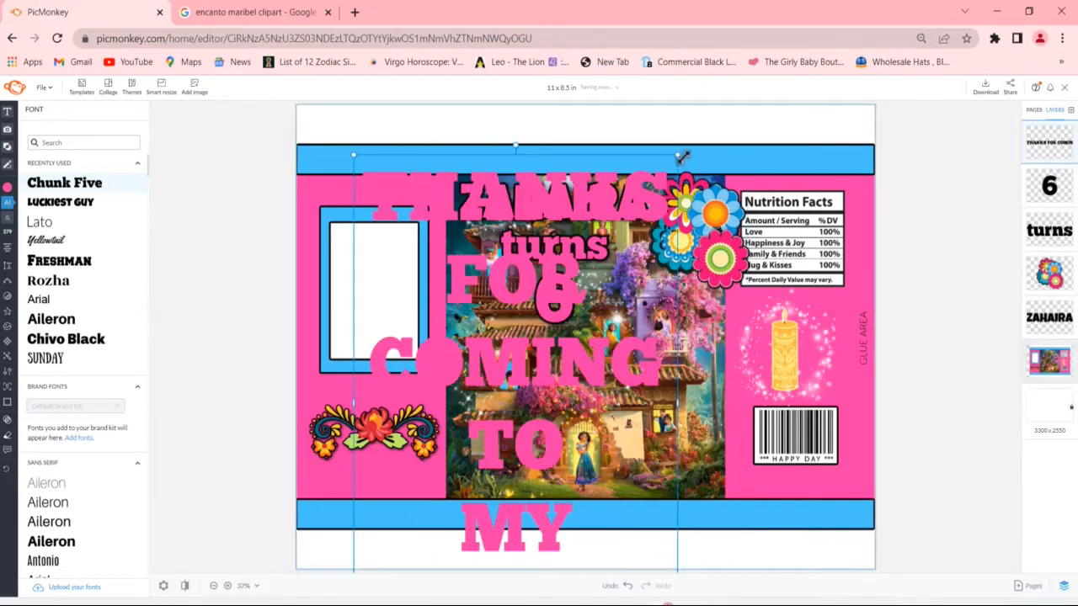
drag(681, 156, 448, 452)
drag(427, 524, 391, 301)
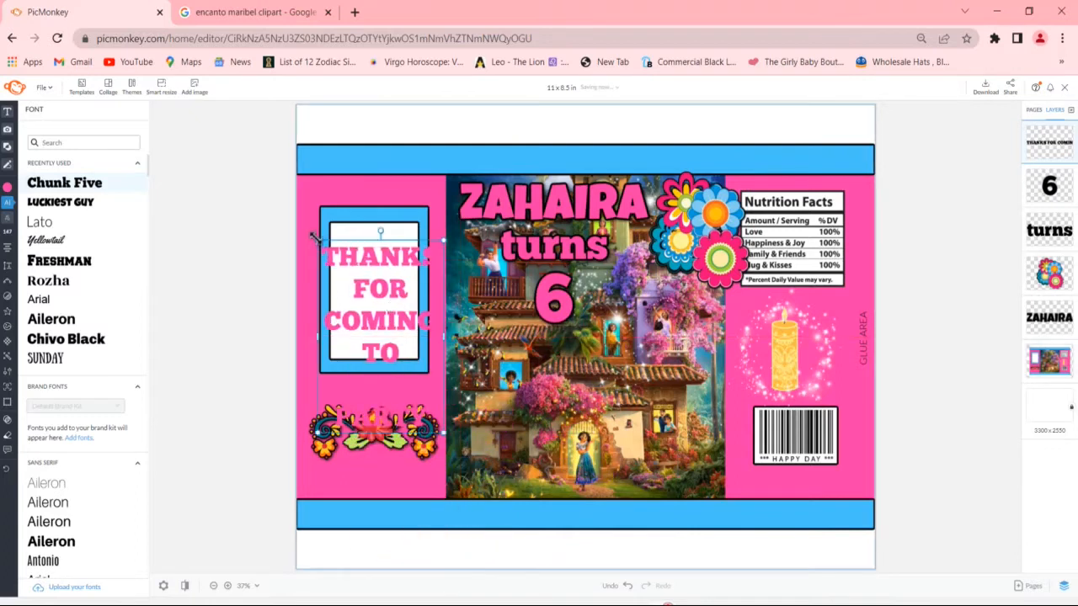
drag(313, 238, 352, 311)
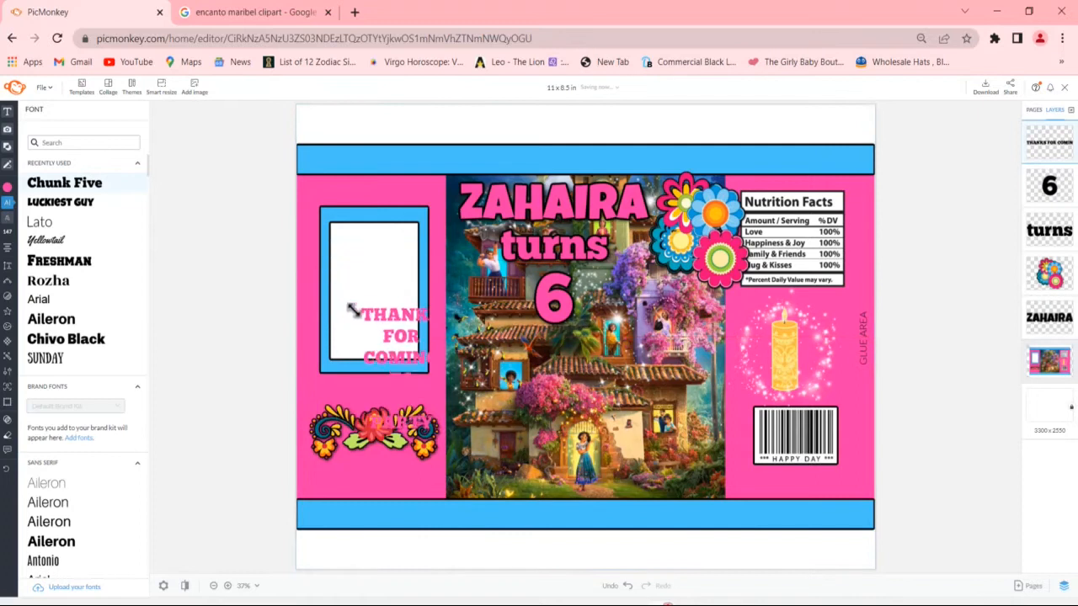
drag(414, 344, 392, 266)
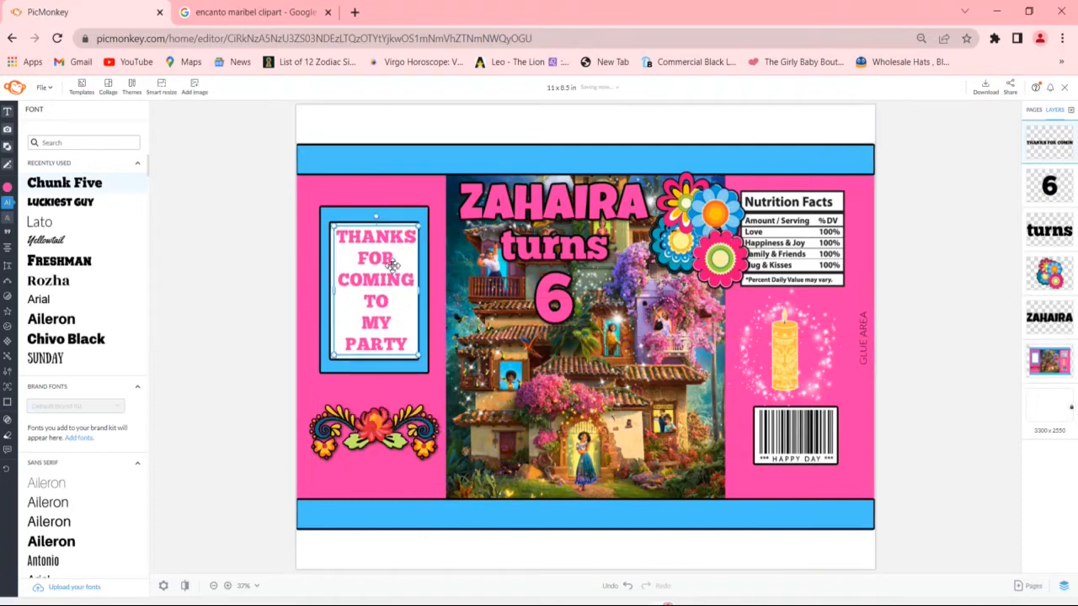
click(414, 347)
key(Return)
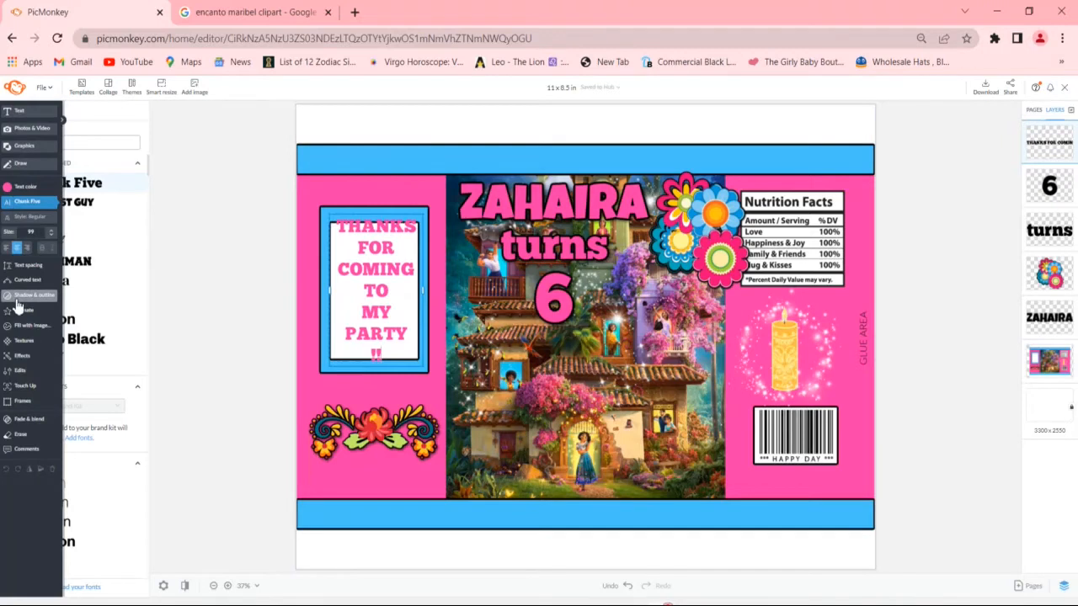
- Give the thank-you text a drop shadow and a black outline
click(17, 301)
click(74, 133)
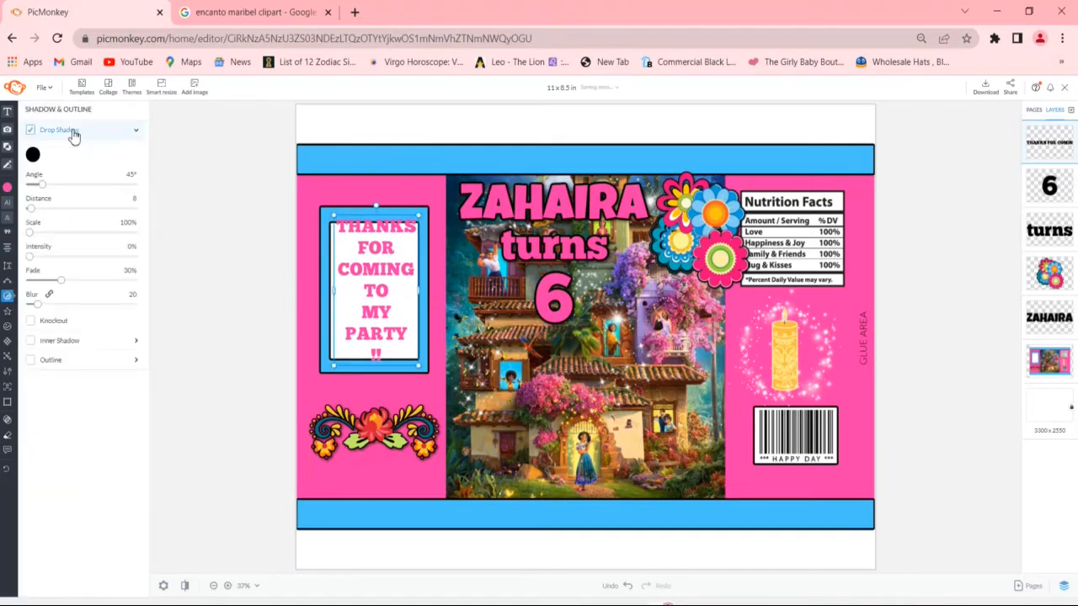
click(137, 132)
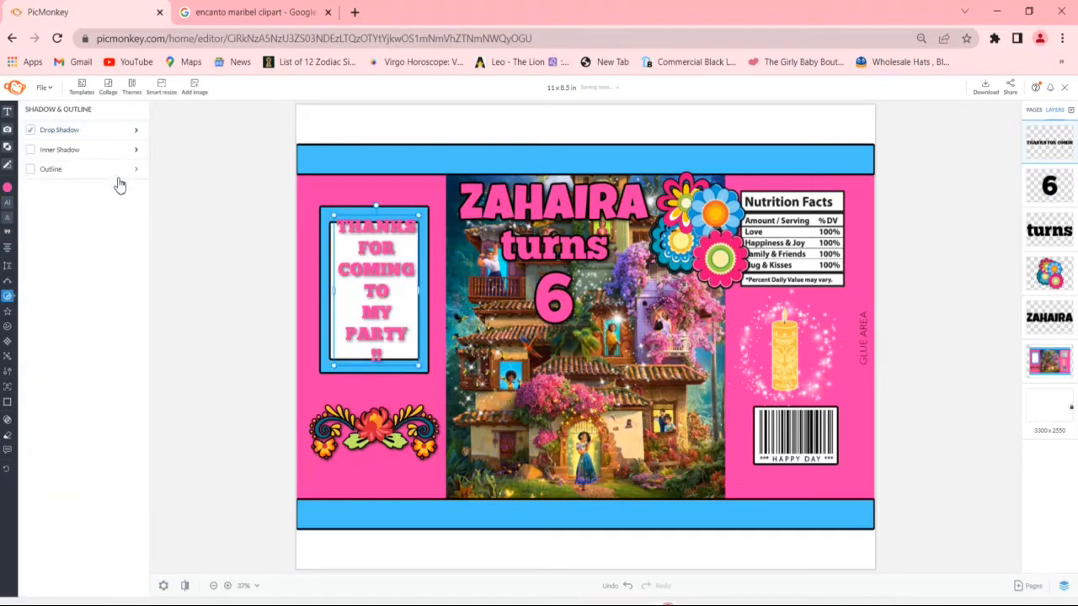
click(119, 176)
click(34, 194)
click(159, 418)
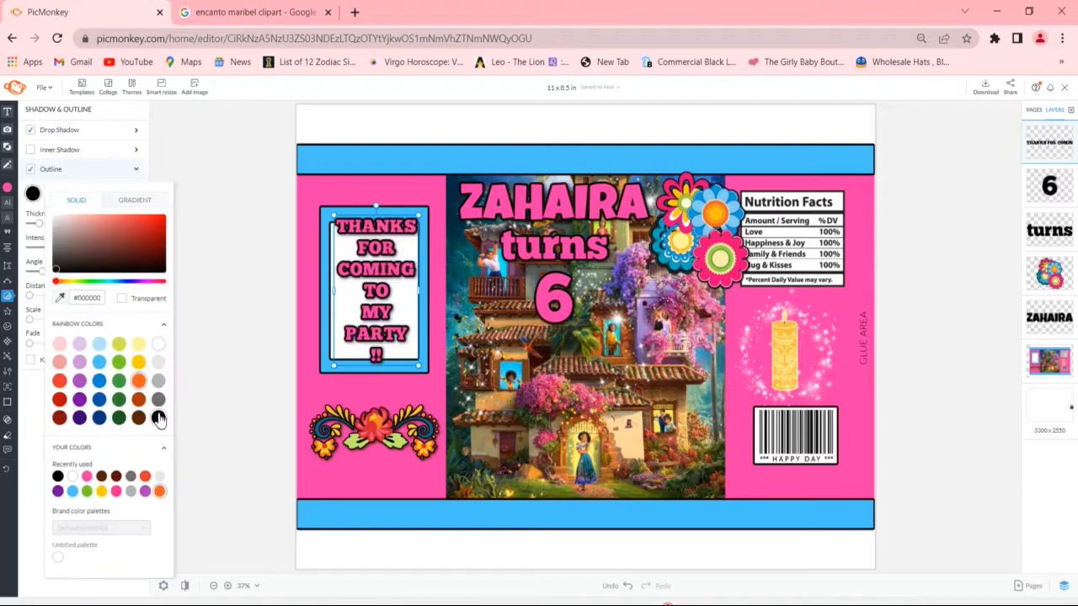
click(199, 411)
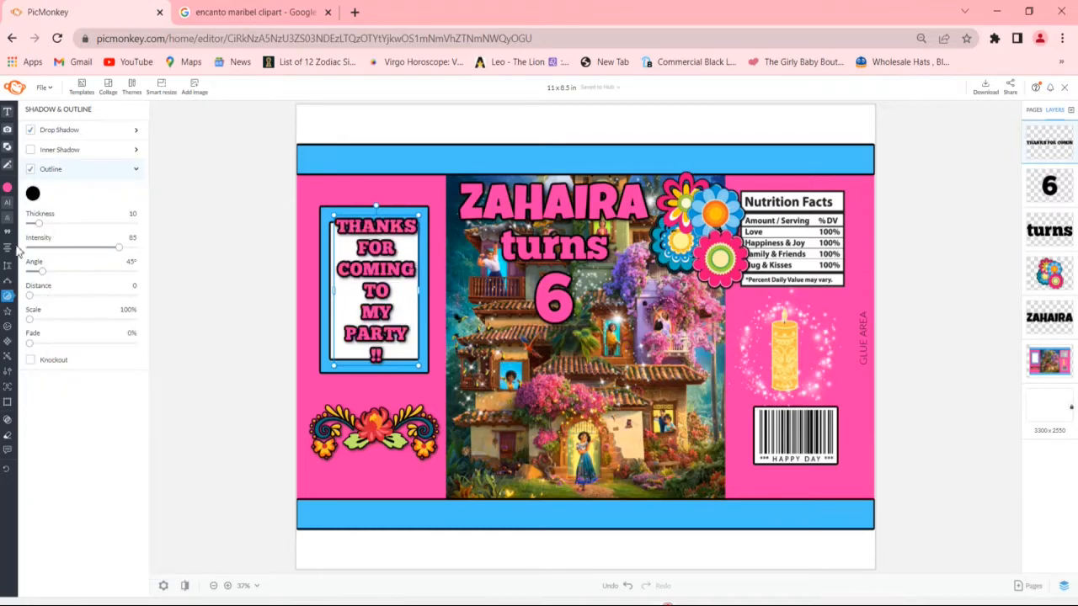
- Recolor the thank-you text purple (#ac42bf) and scale it down to fit inside the white box
click(24, 192)
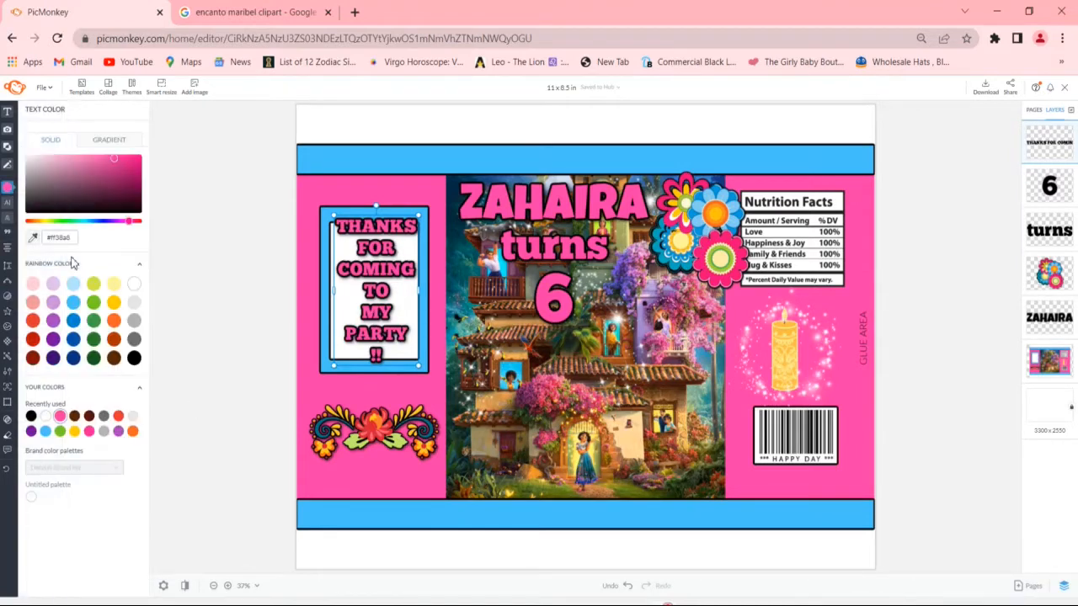
click(53, 340)
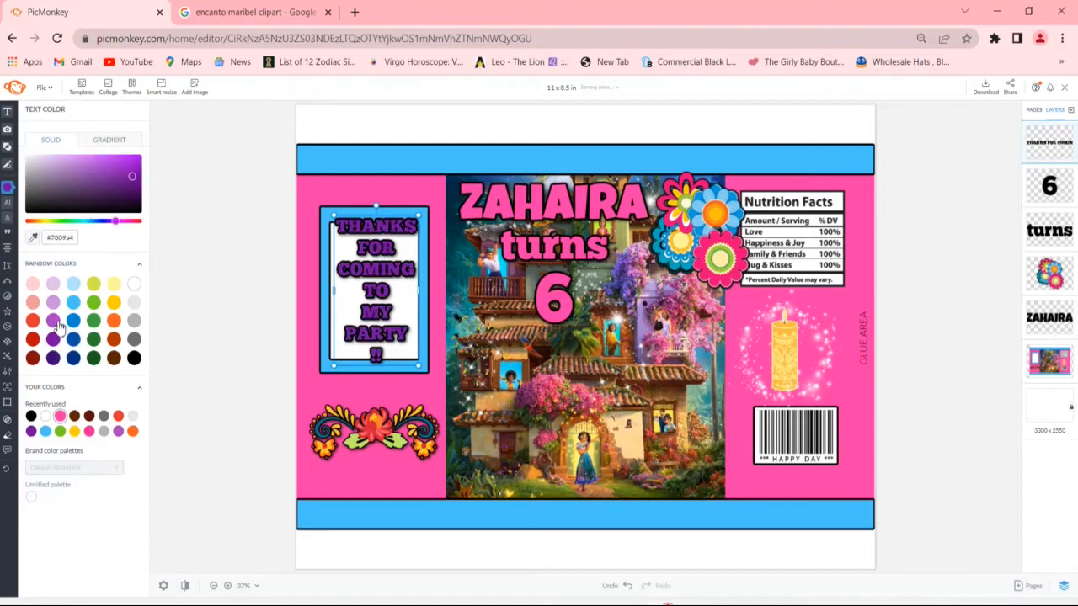
click(53, 320)
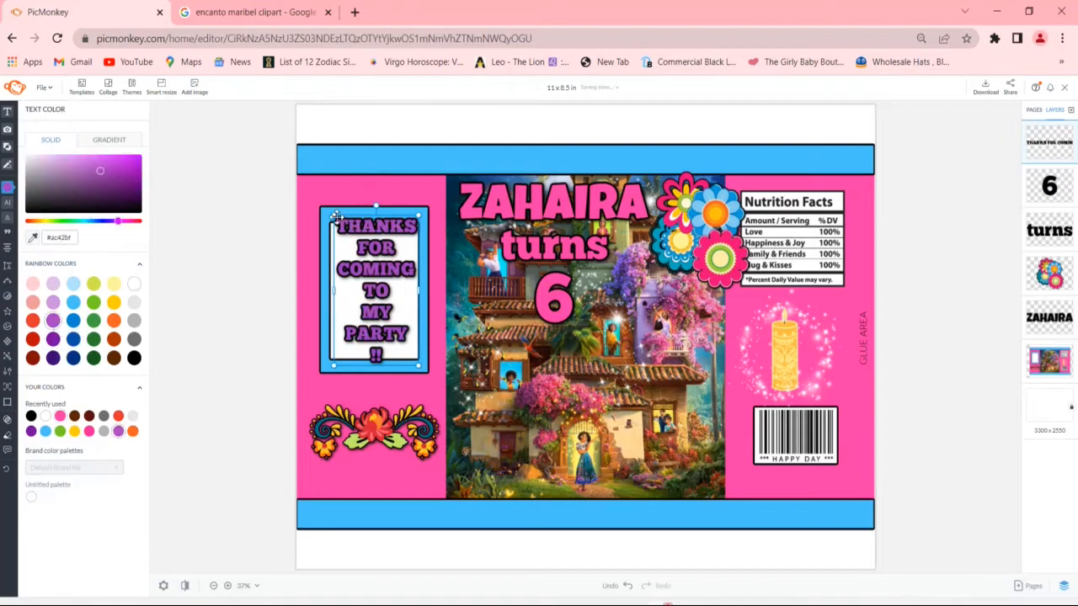
drag(336, 221, 344, 237)
drag(385, 283, 377, 276)
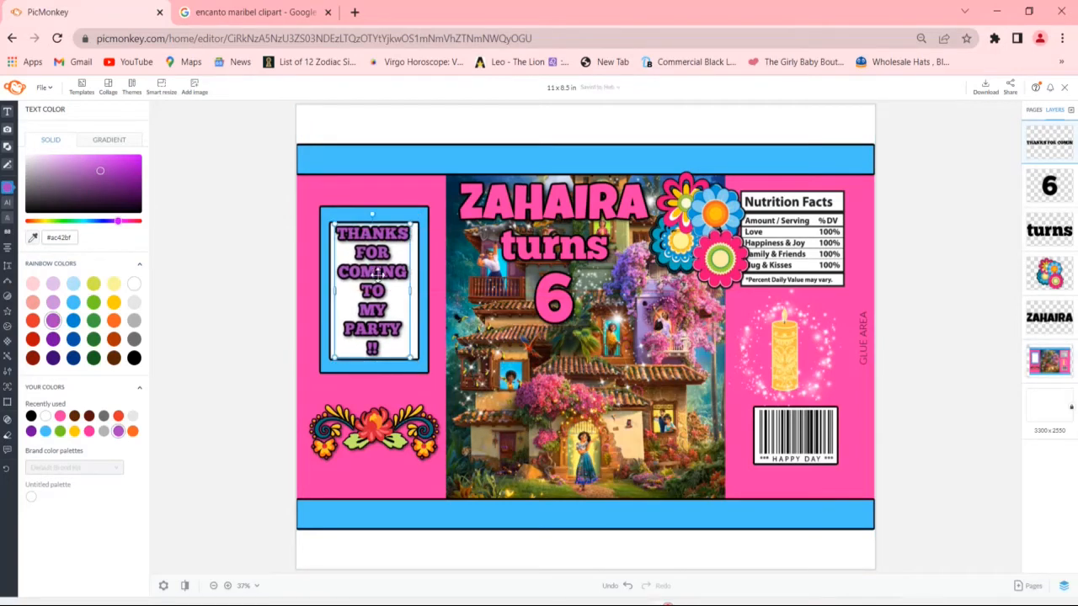
- Add the uploaded Little Bites logo to the design
click(566, 447)
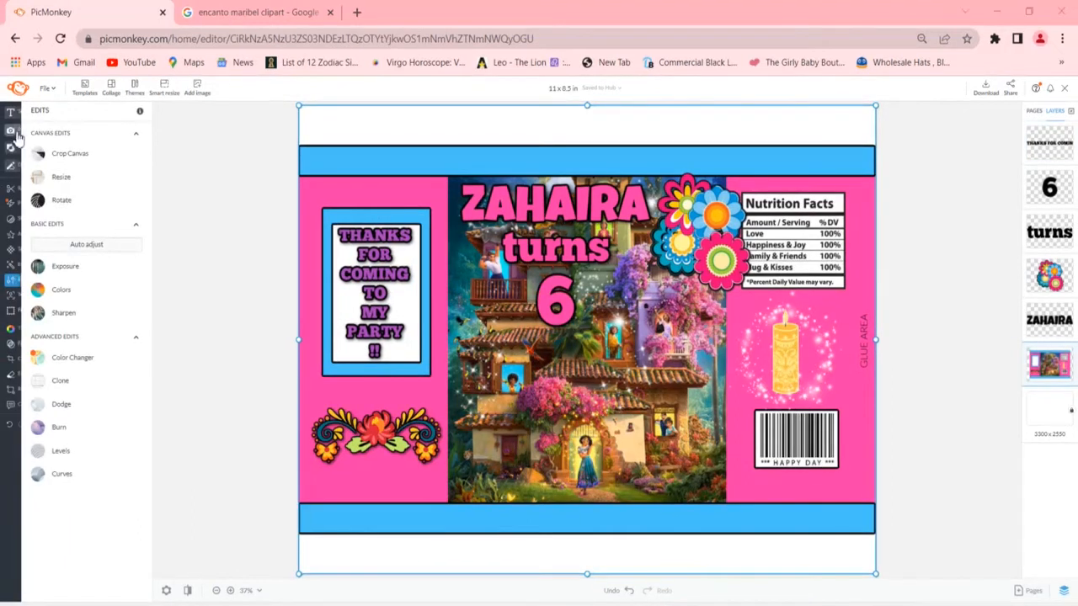
click(17, 132)
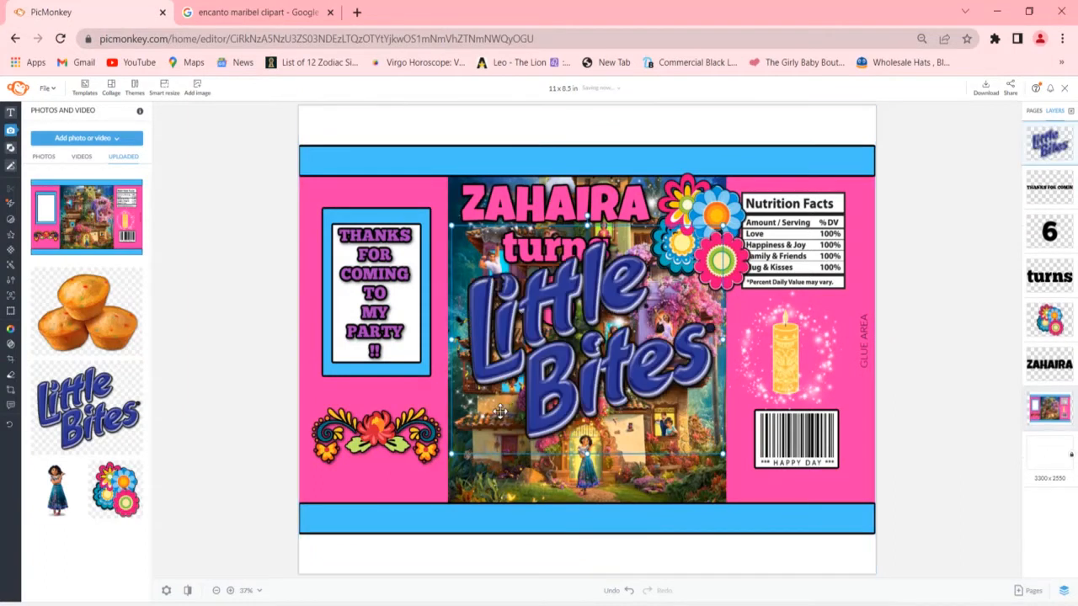
- Shrink the Little Bites logo and place it below the "6" on the left half of the center panel
drag(545, 411, 544, 427)
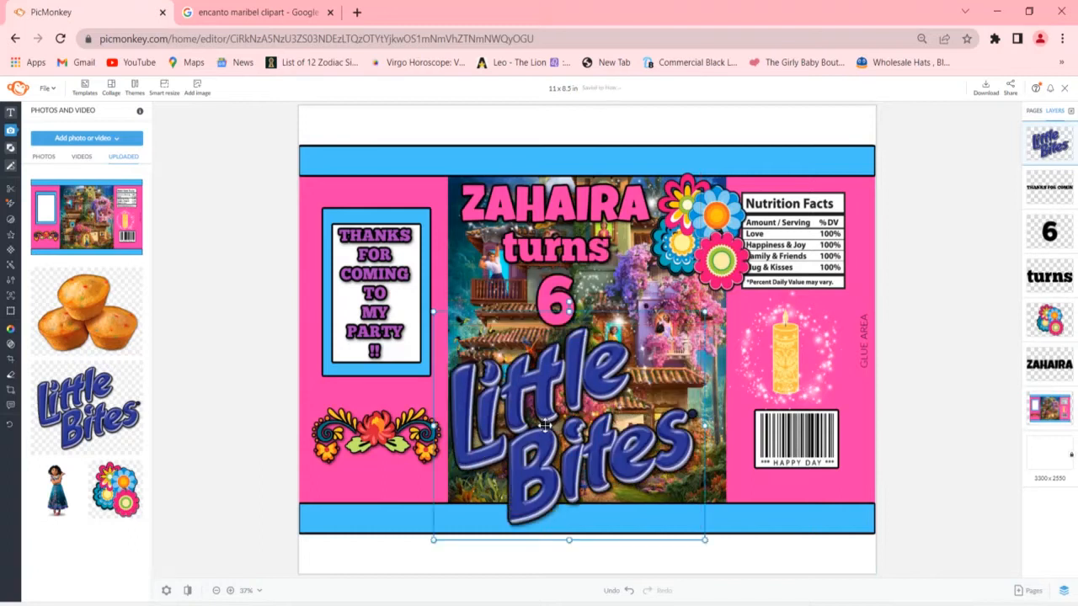
drag(436, 540, 560, 453)
drag(593, 387, 548, 376)
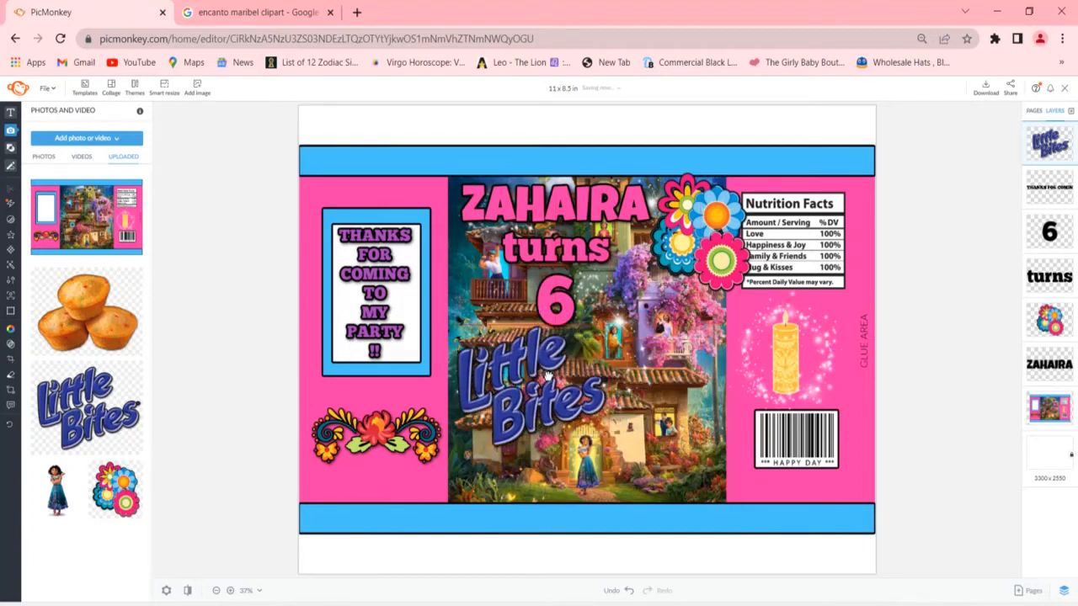
- Scale down the "6" and reduce the "turns" text to about size 188, keeping it beneath the celebrant's name
click(560, 307)
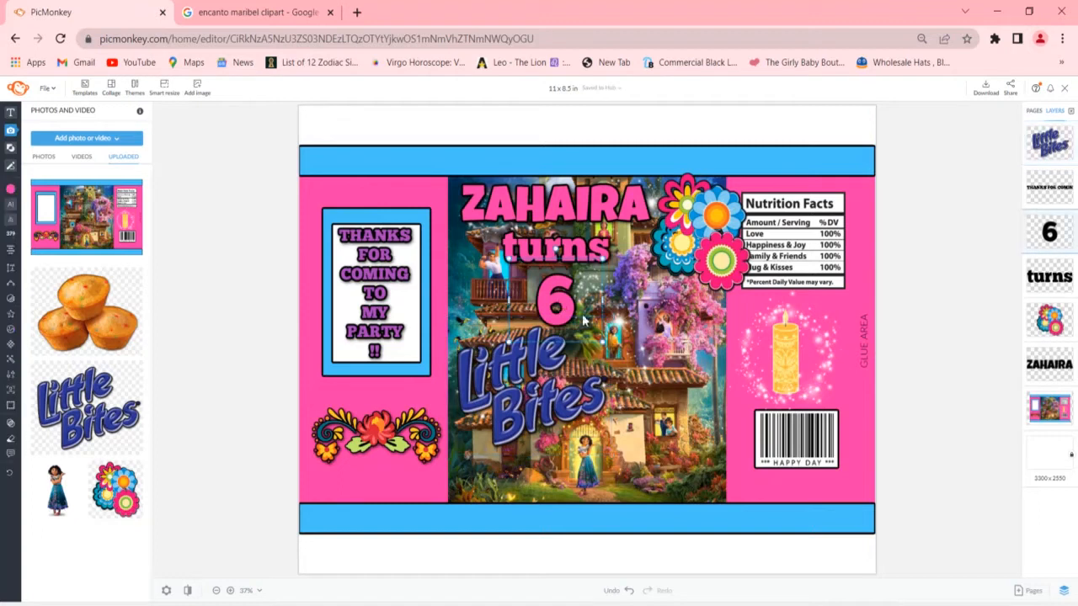
drag(599, 340, 589, 327)
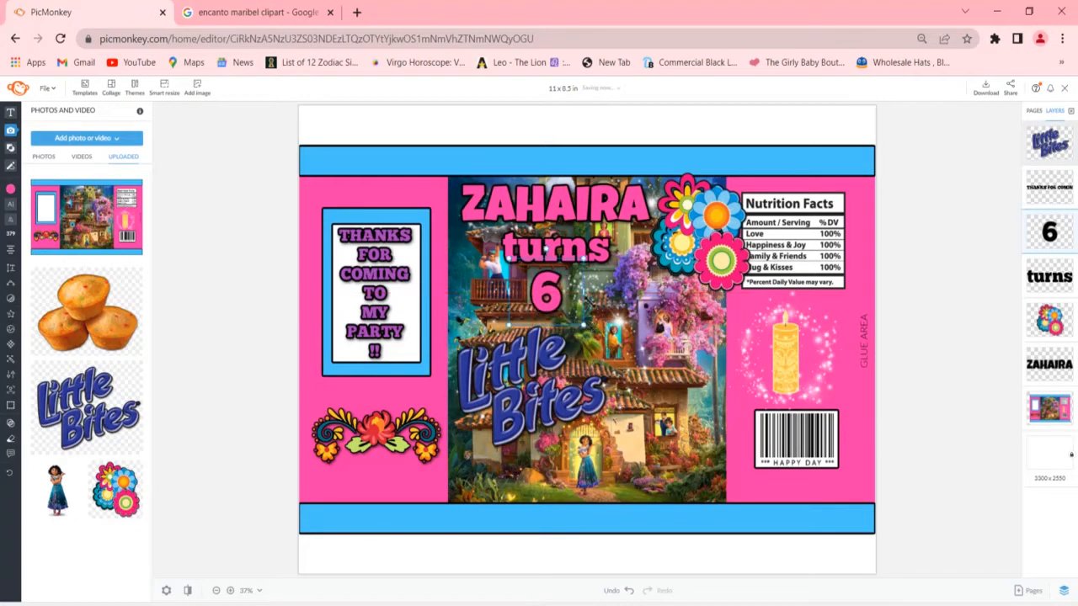
click(571, 202)
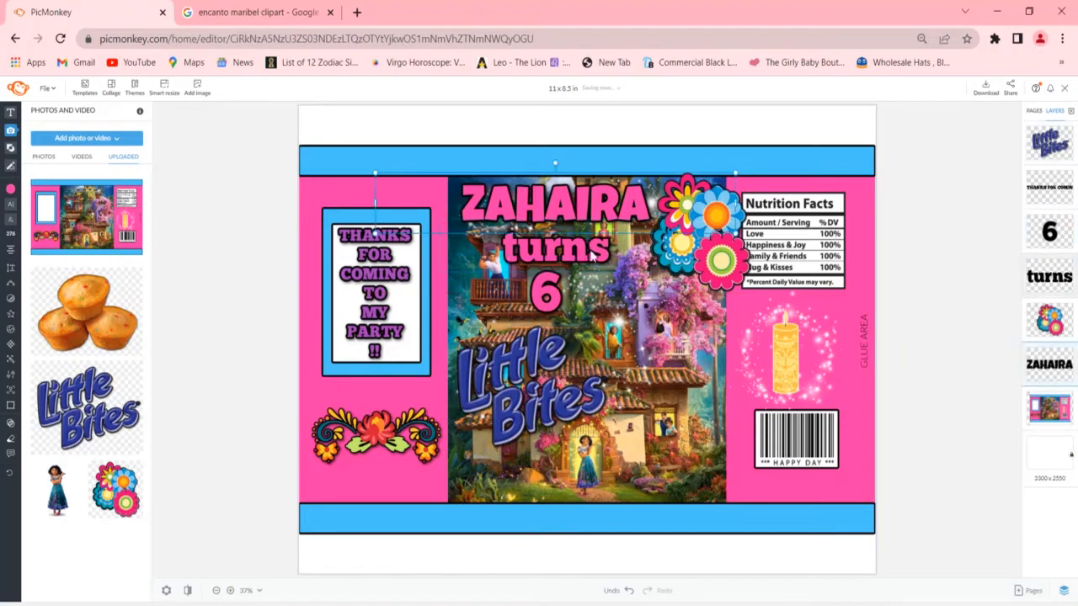
click(618, 266)
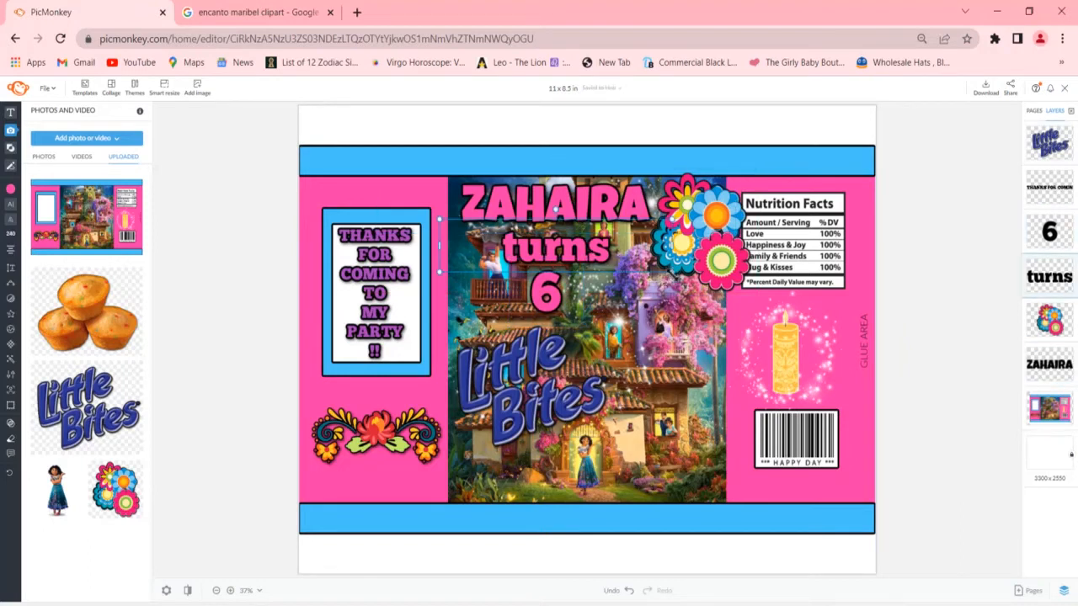
drag(670, 272, 638, 268)
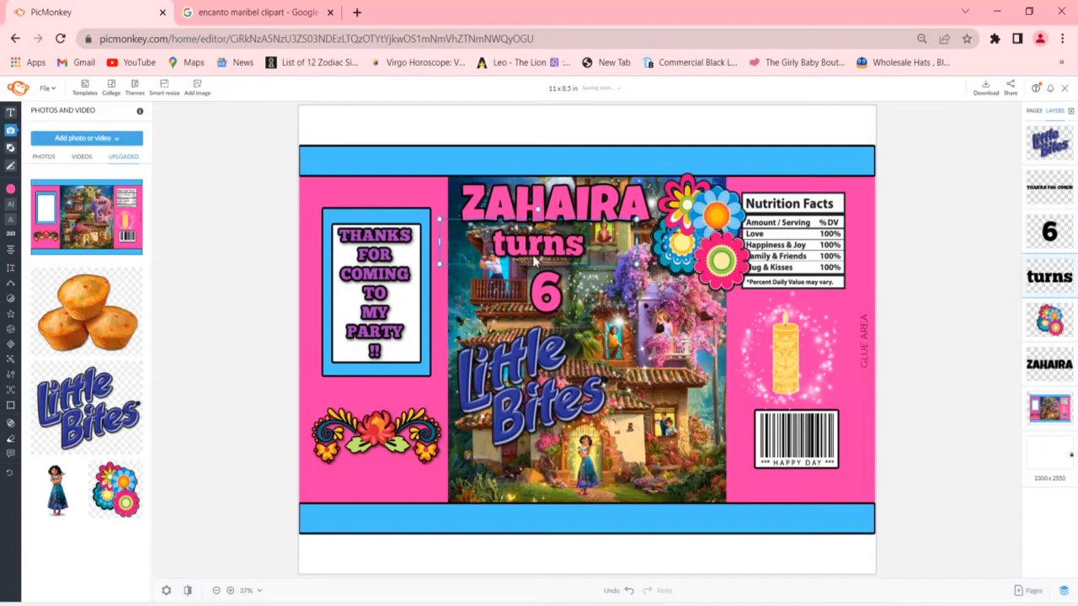
drag(532, 255, 542, 254)
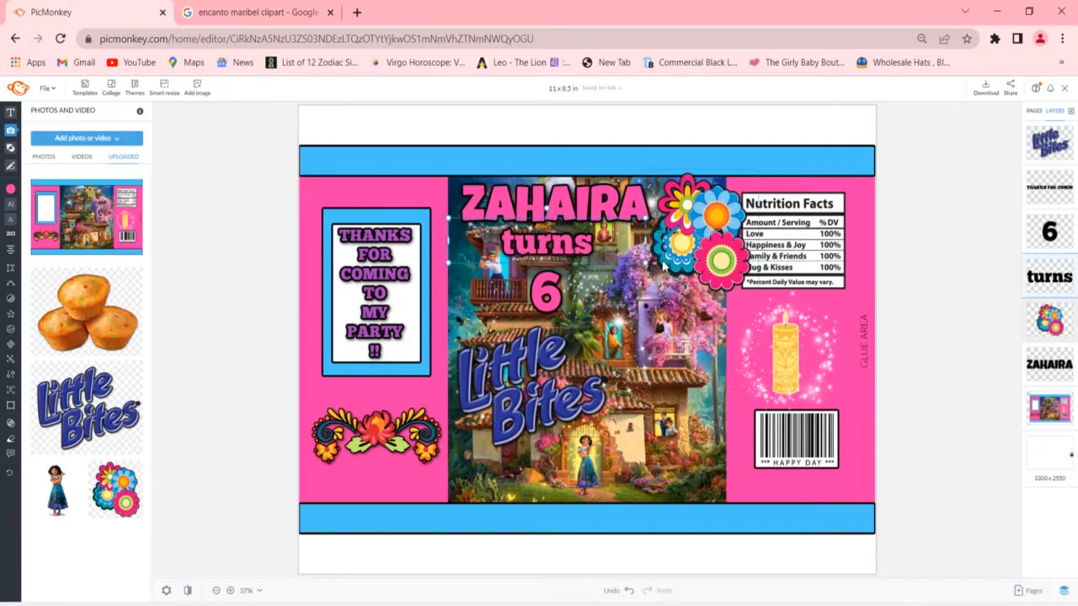
drag(640, 267, 637, 253)
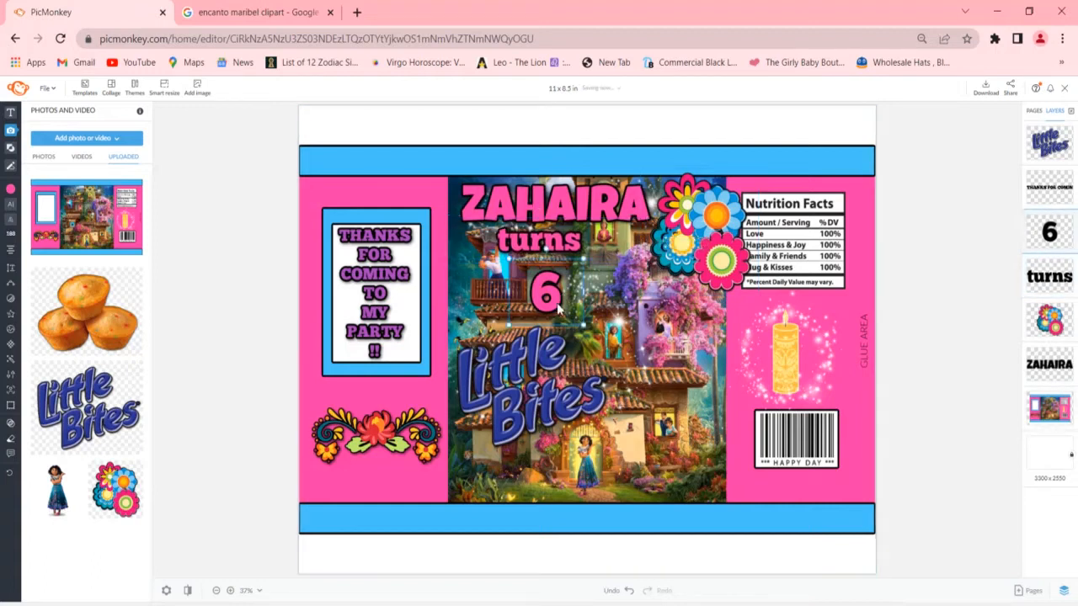
- Move the "6" to the lower right of "turns", and slightly enlarge the Little Bites logo and raise it just below "turns"
drag(561, 300, 614, 284)
click(615, 324)
click(628, 301)
drag(627, 305, 626, 307)
drag(536, 354, 537, 334)
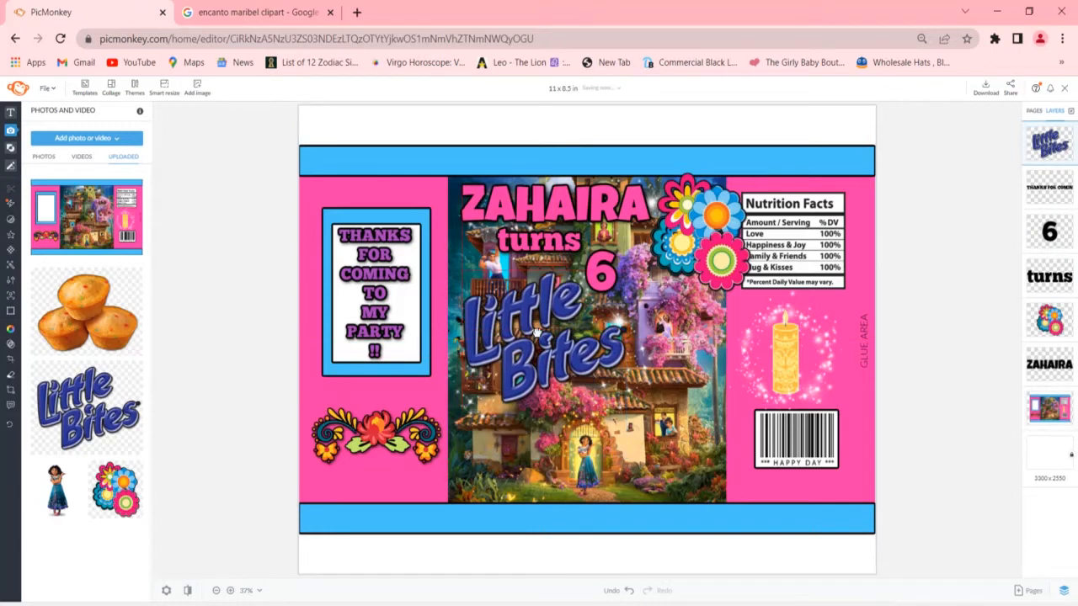
drag(534, 329, 533, 328)
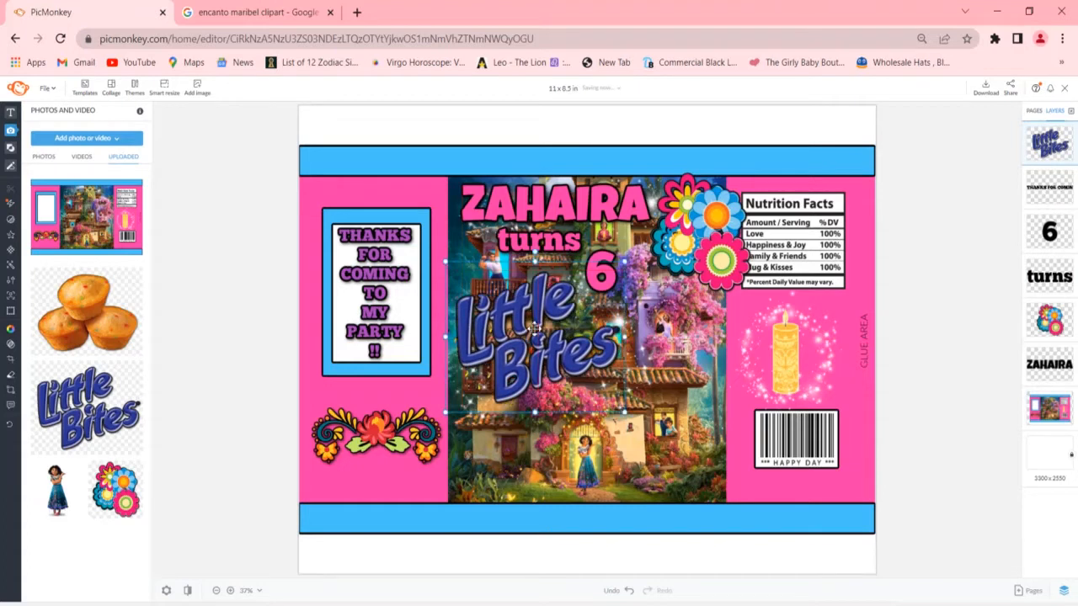
- Add the uploaded muffins image and scale it down to fit below the Little Bites logo
click(104, 330)
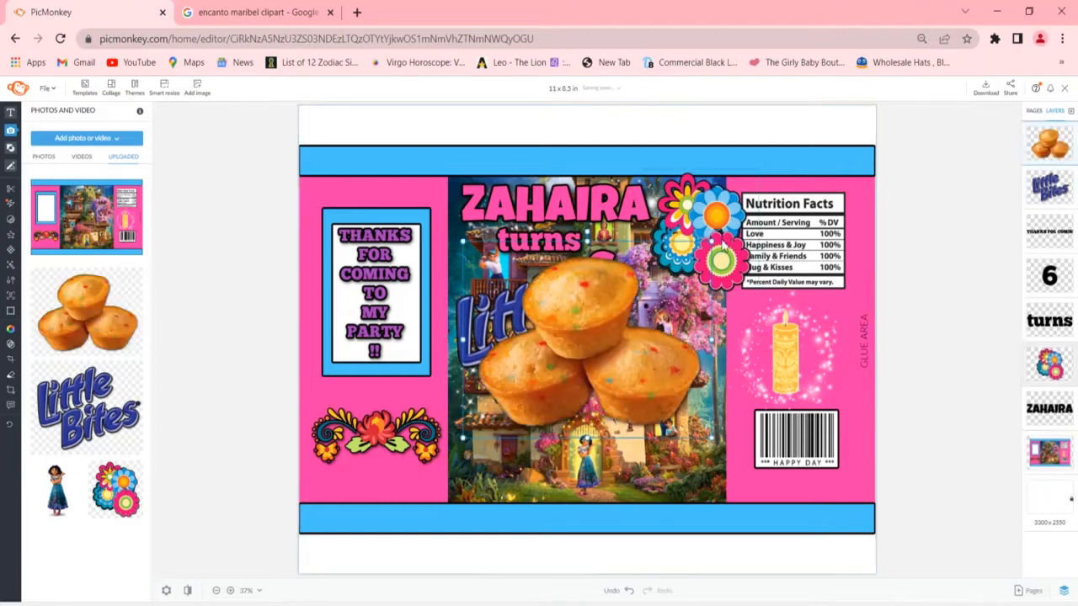
drag(712, 242, 563, 439)
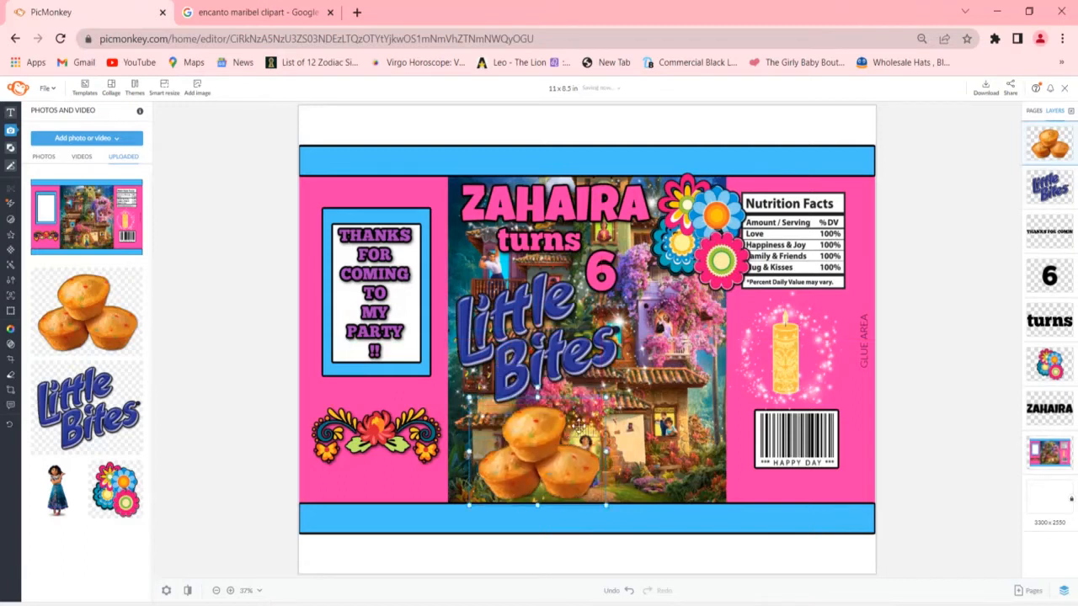
drag(622, 389, 643, 385)
drag(543, 440, 534, 447)
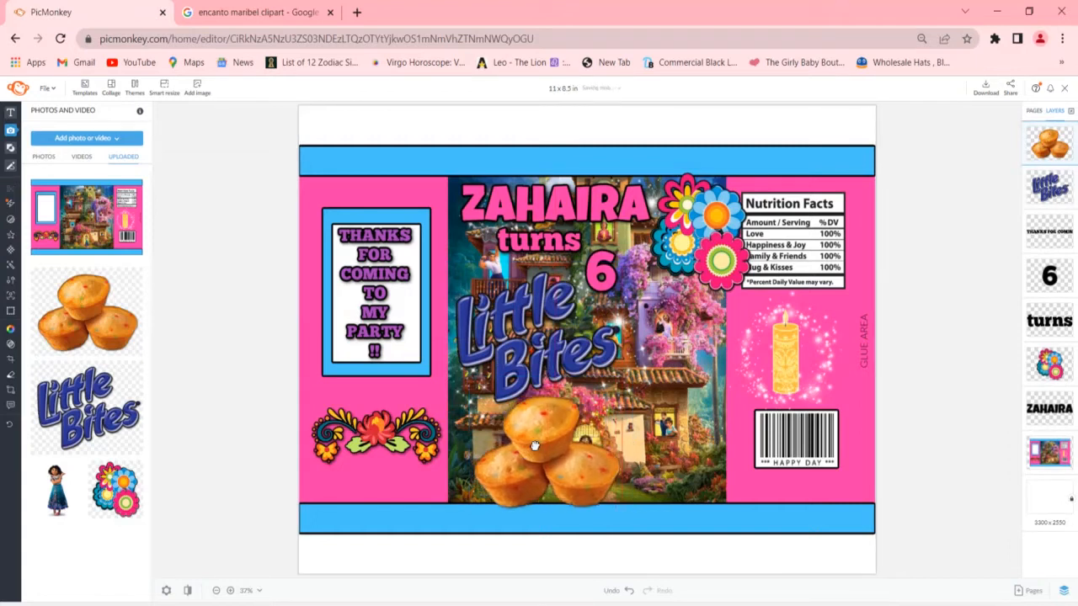
click(534, 446)
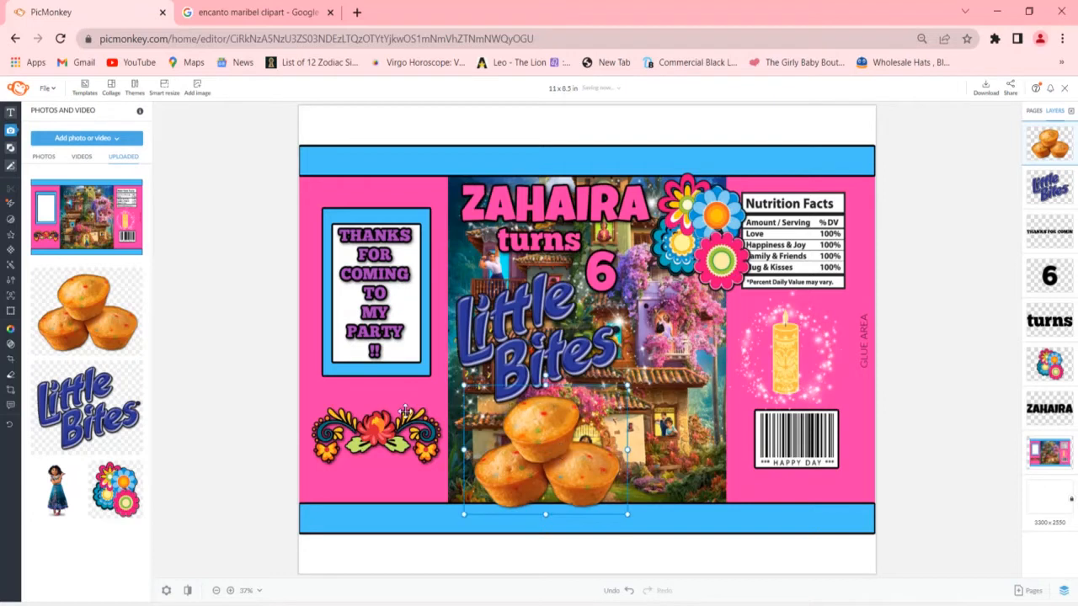
- Add the uploaded Mirabel clipart with its background removed and position it to the right of the muffins
mouse_move(57, 491)
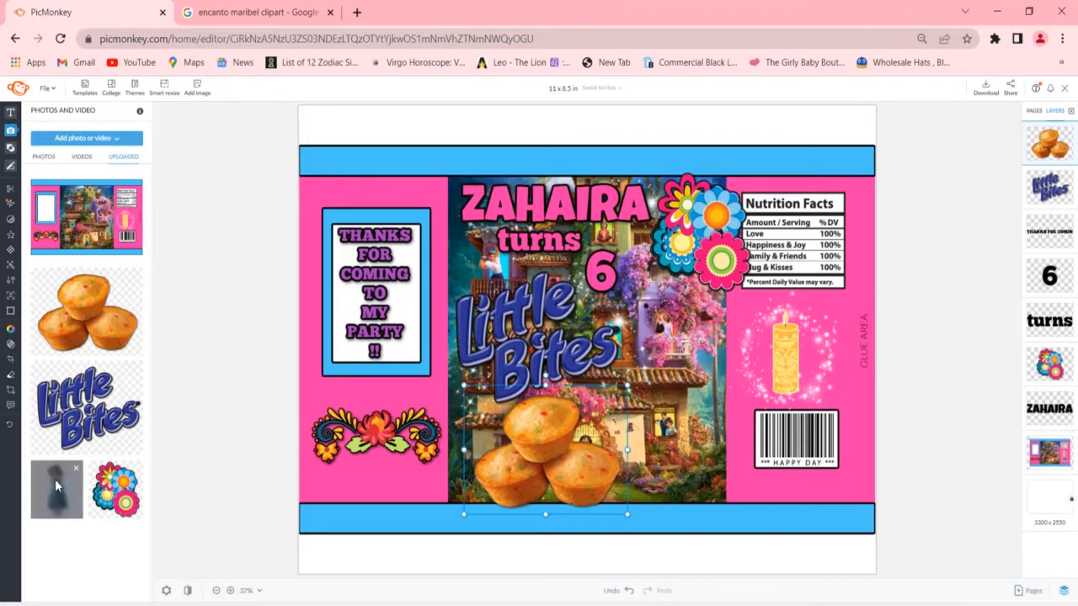
drag(55, 485, 518, 434)
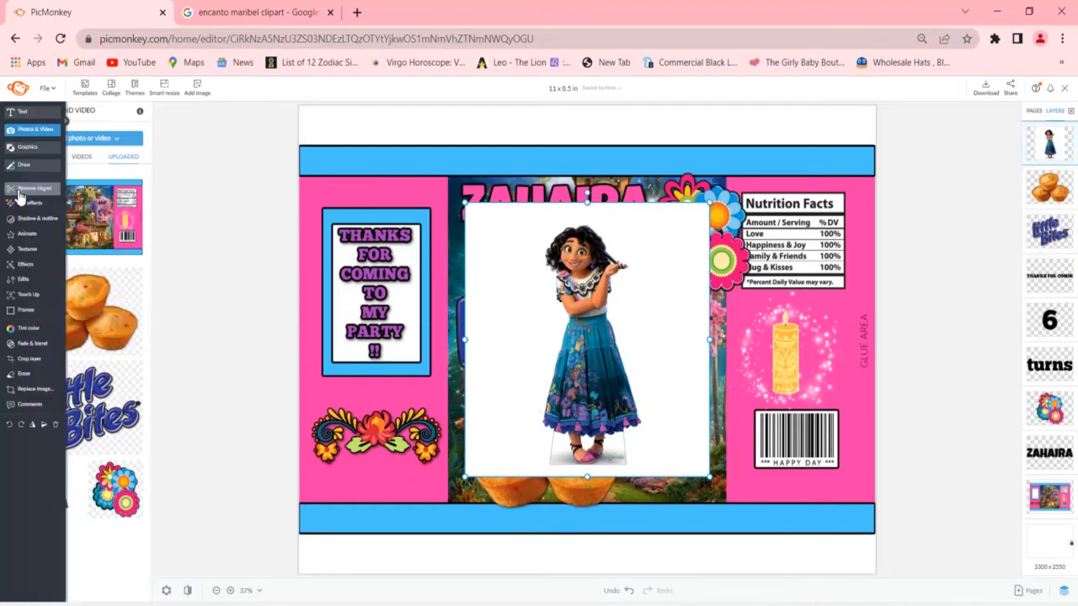
click(28, 194)
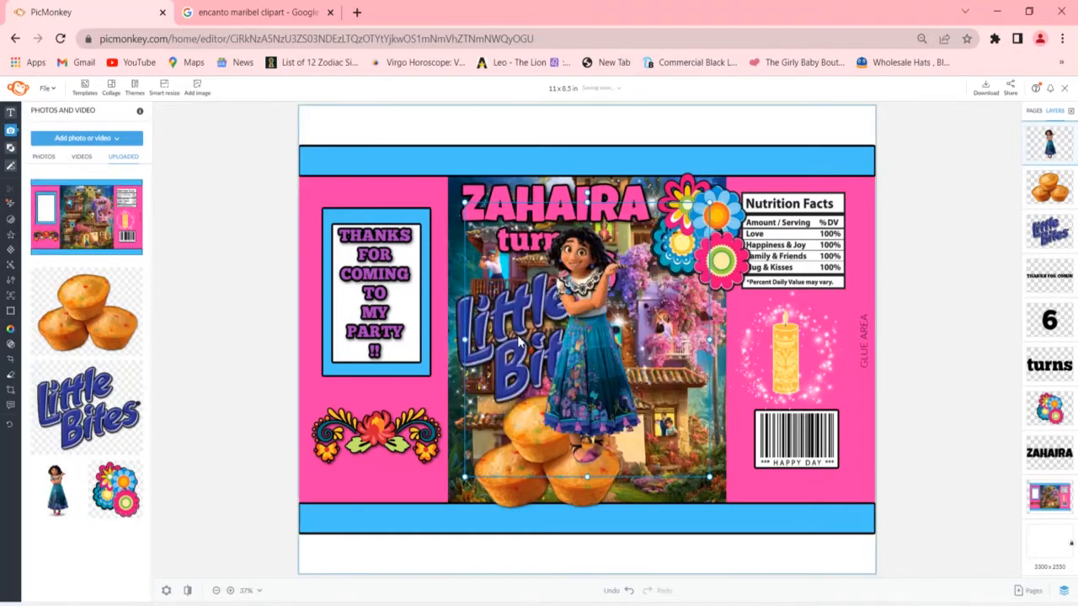
drag(595, 337, 651, 376)
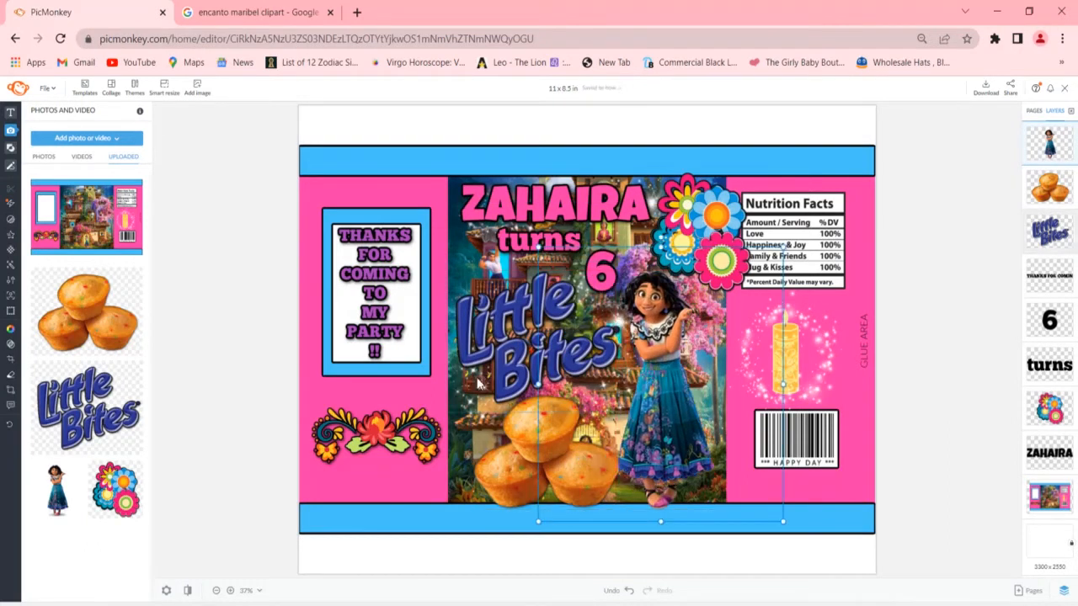
- Crop the Mirabel clipart to her upper body and enlarge it to fill the lower-right corner of the center panel
mouse_move(14, 387)
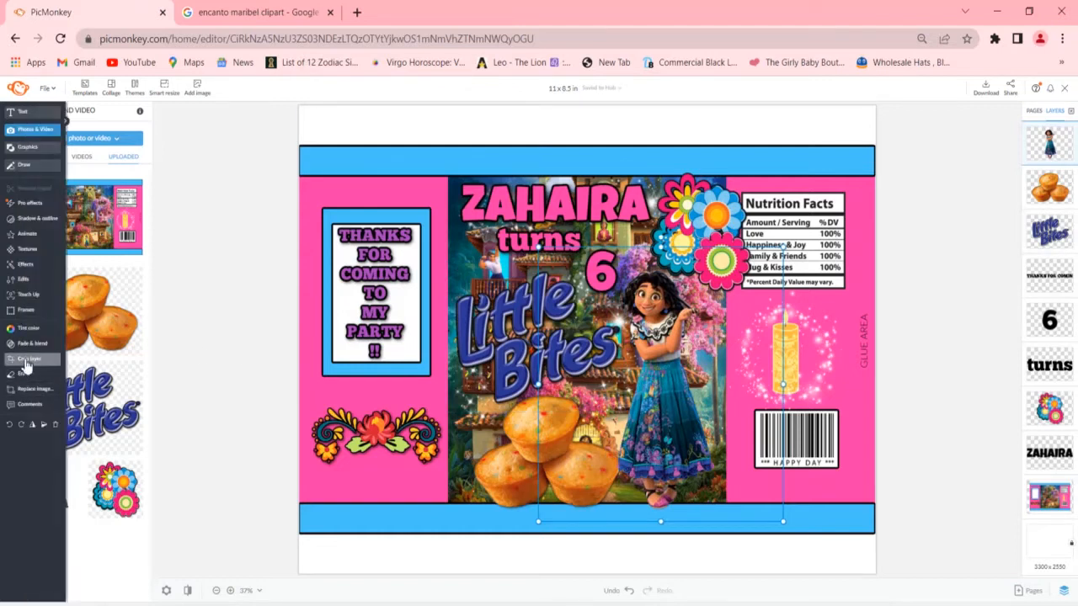
click(26, 362)
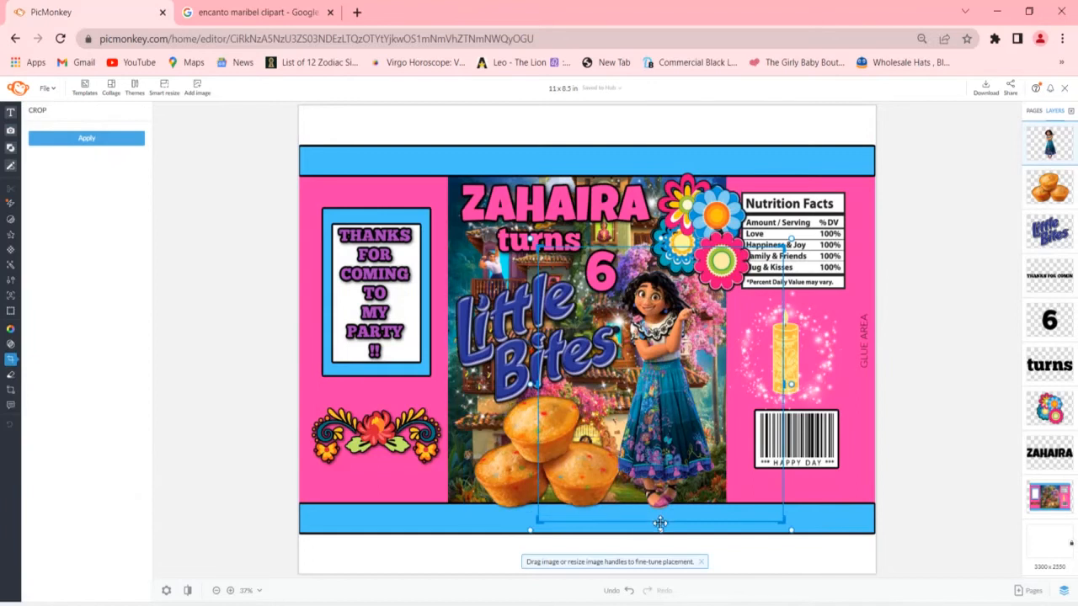
drag(660, 524, 647, 367)
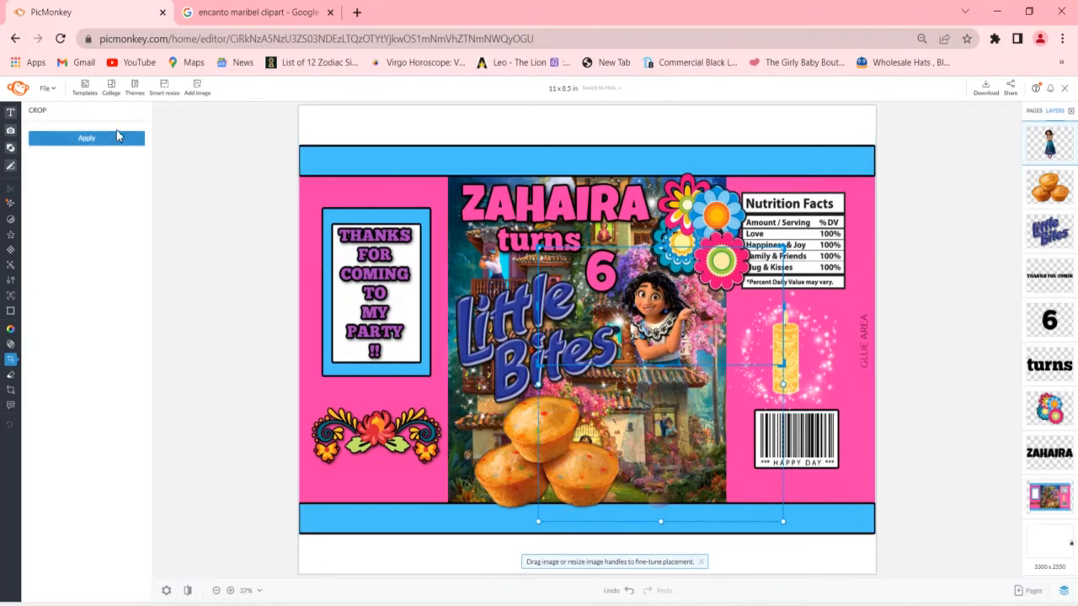
click(118, 139)
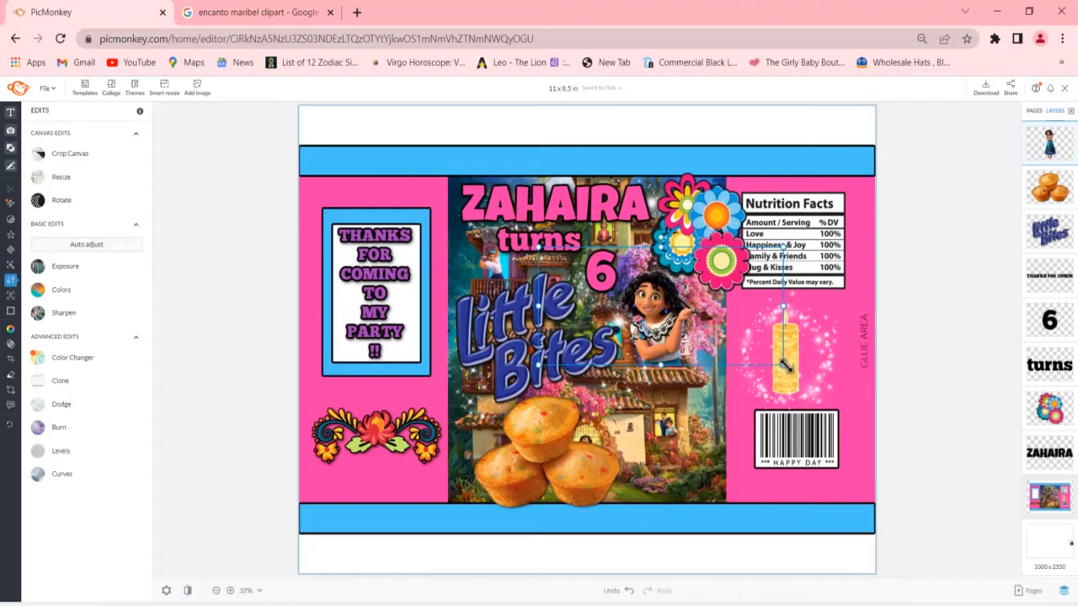
drag(783, 363, 876, 507)
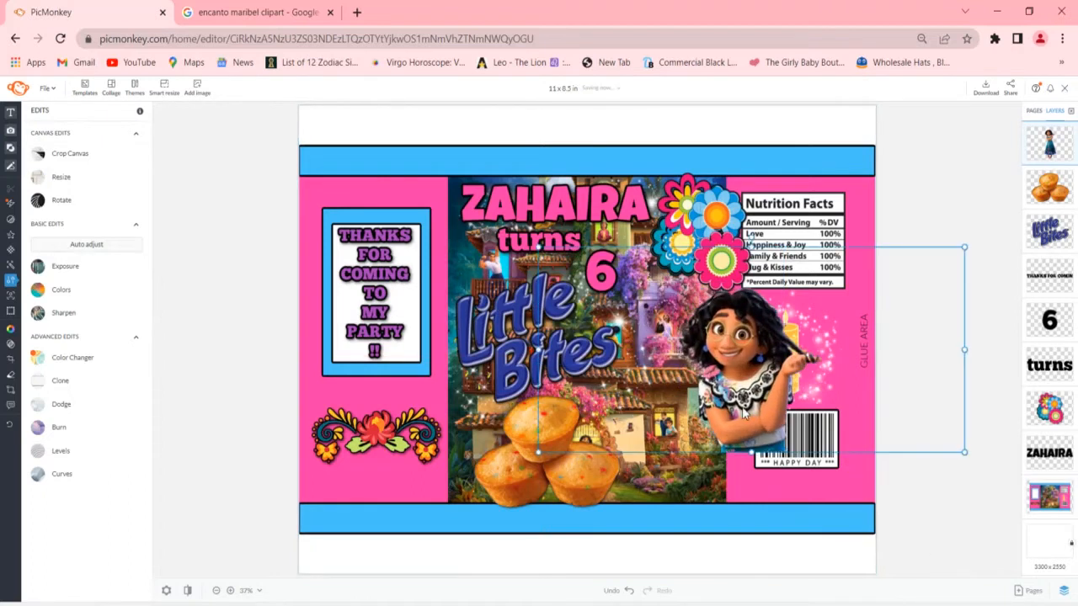
drag(733, 411, 664, 449)
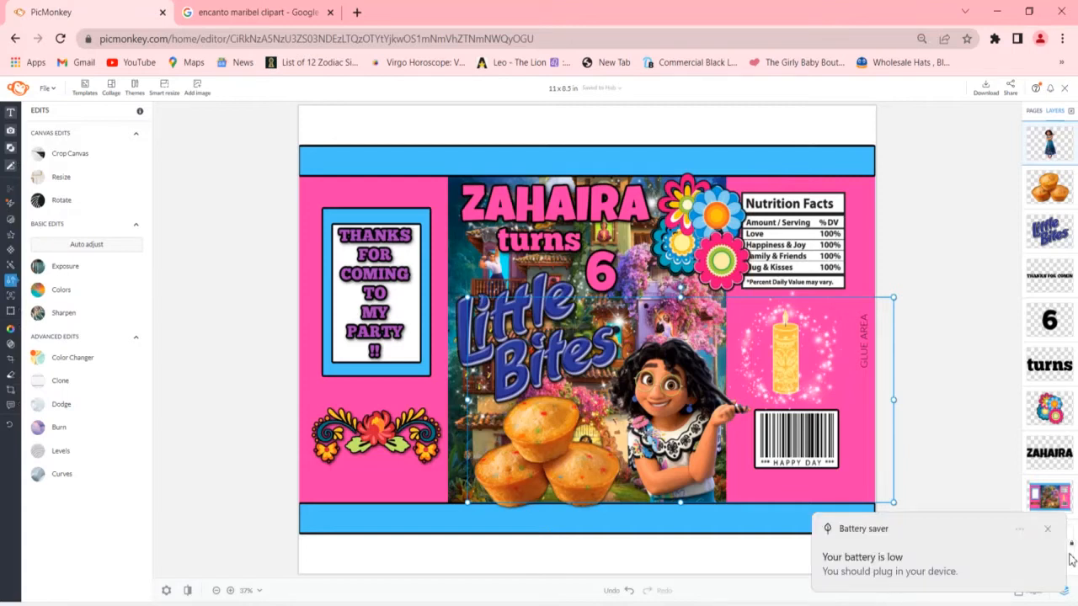
- Dismiss the low-battery notices and give the Mirabel clipart a drop shadow
click(1047, 531)
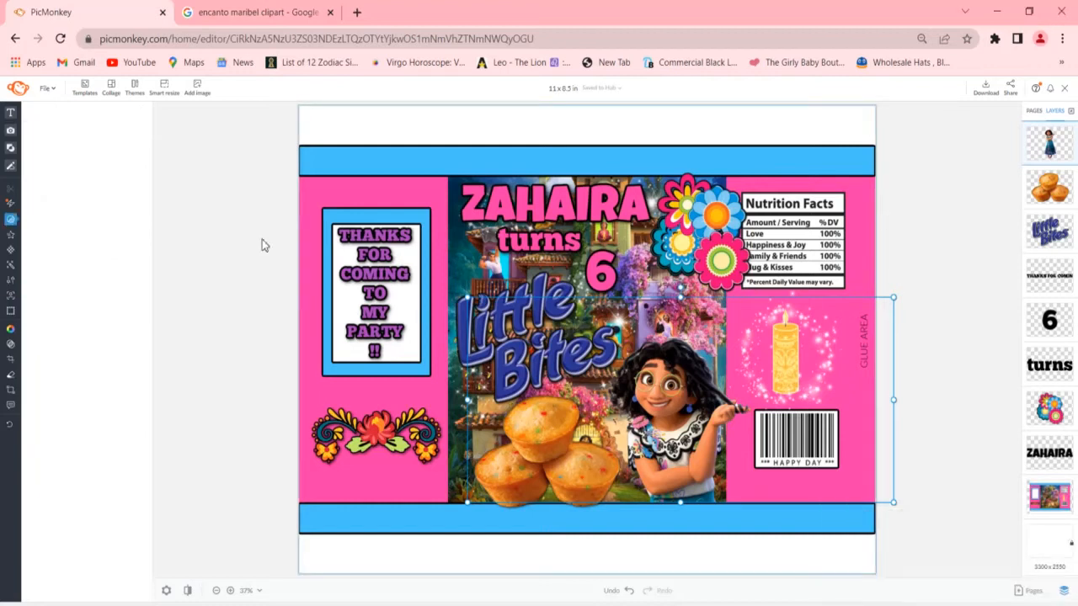
click(10, 147)
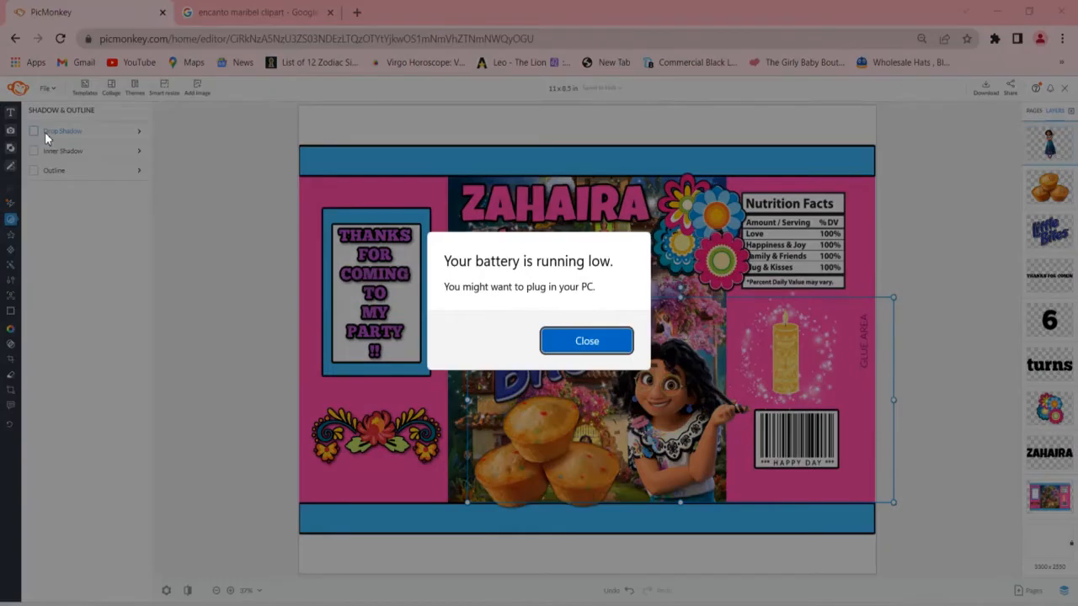
click(45, 132)
click(587, 340)
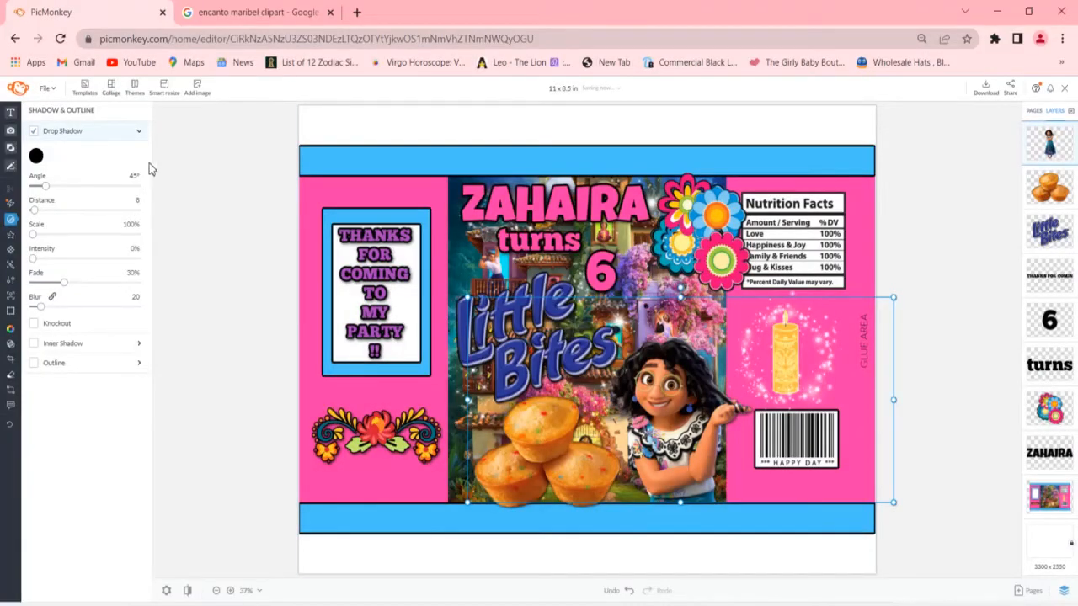
click(243, 329)
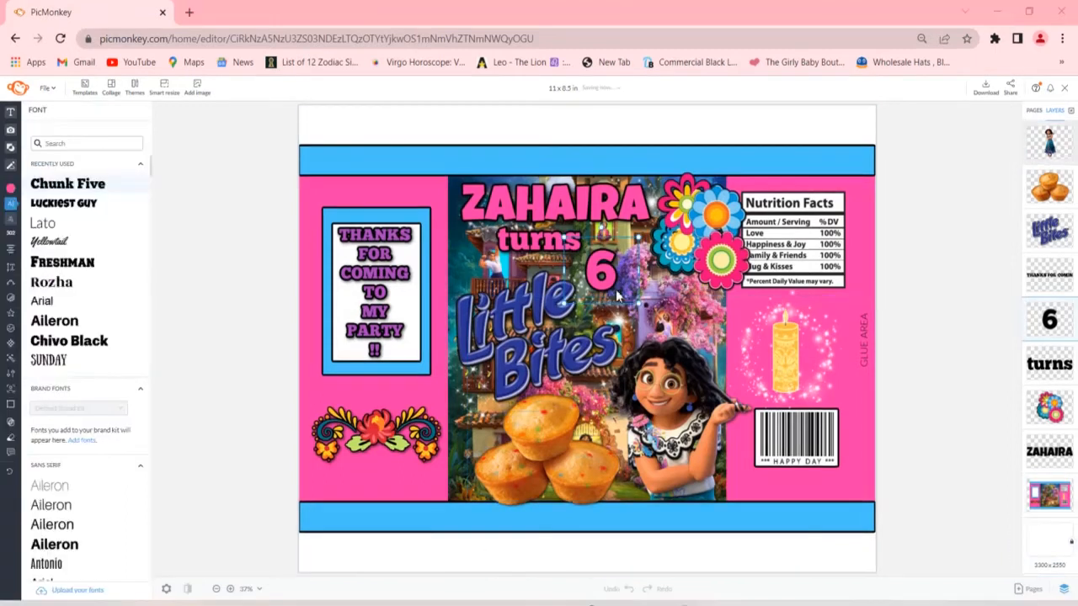
- Enlarge the "6" above the Little Bites logo and nudge the "turns" text slightly down
drag(642, 306, 655, 326)
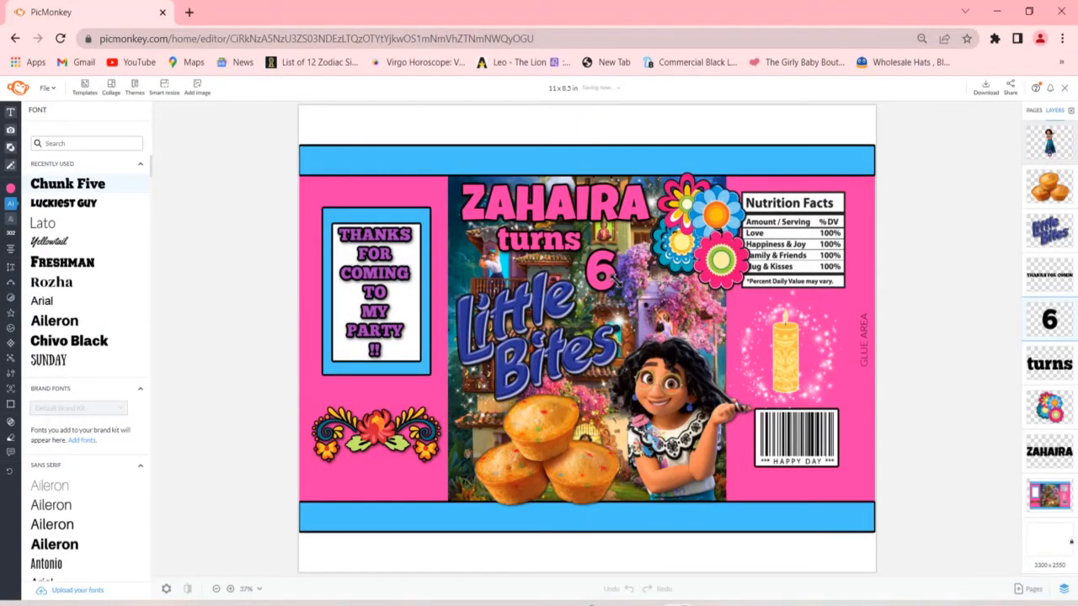
drag(617, 280, 658, 320)
click(535, 242)
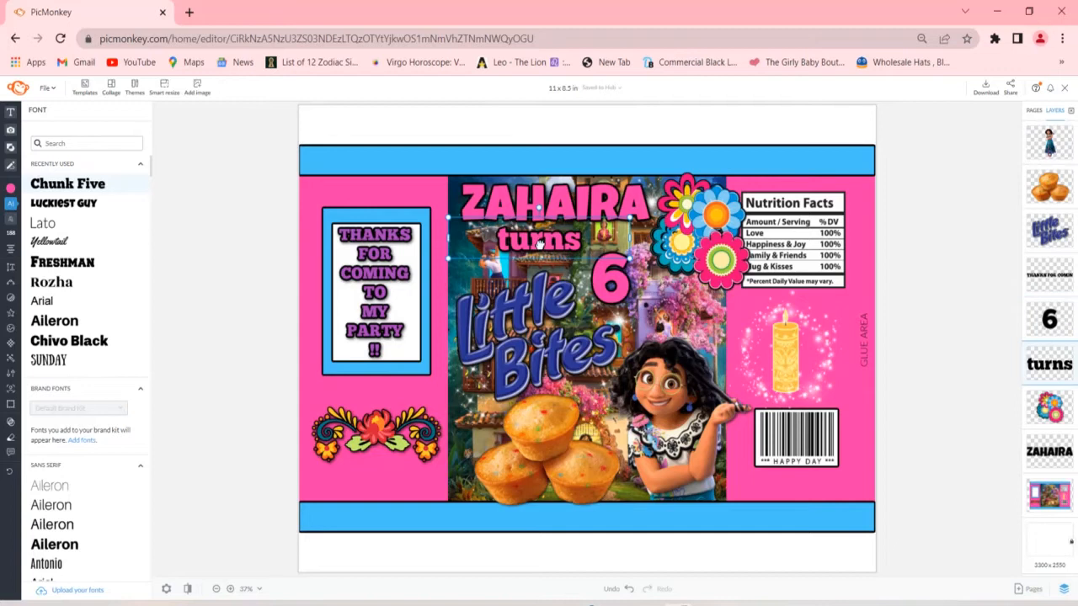
drag(539, 244, 539, 246)
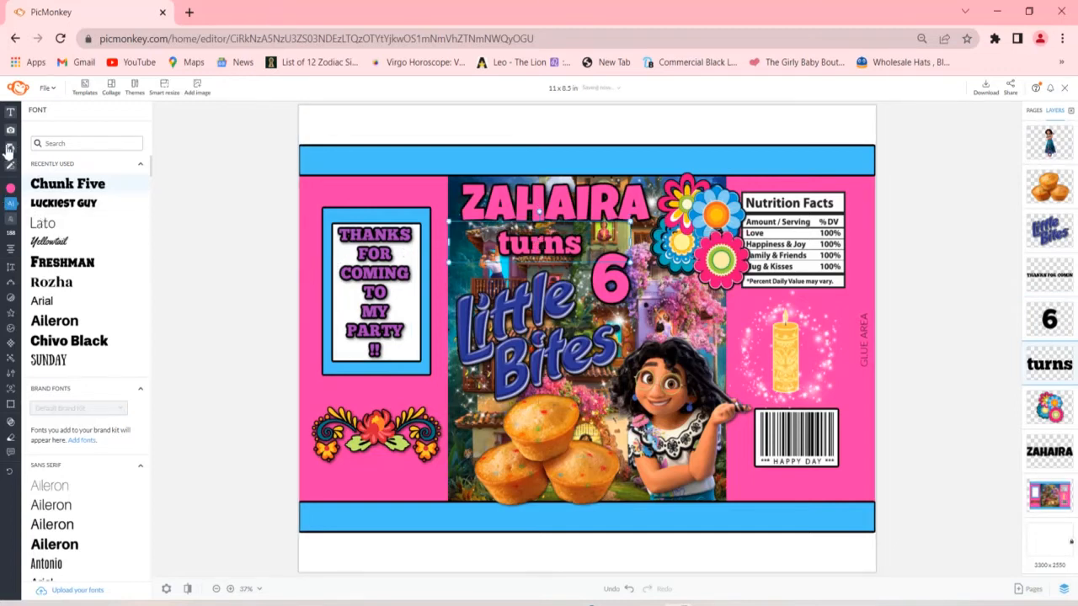
- Search the graphics for "SPARKLE", add Sparkle Flicker and place it over the first half of the celebrant's name
mouse_move(10, 150)
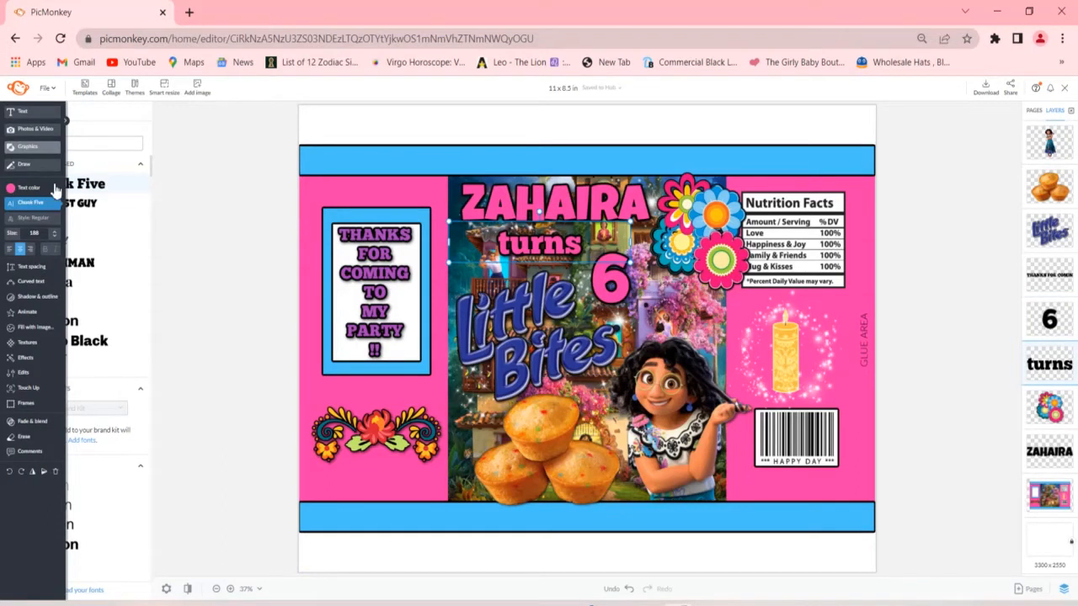
click(52, 147)
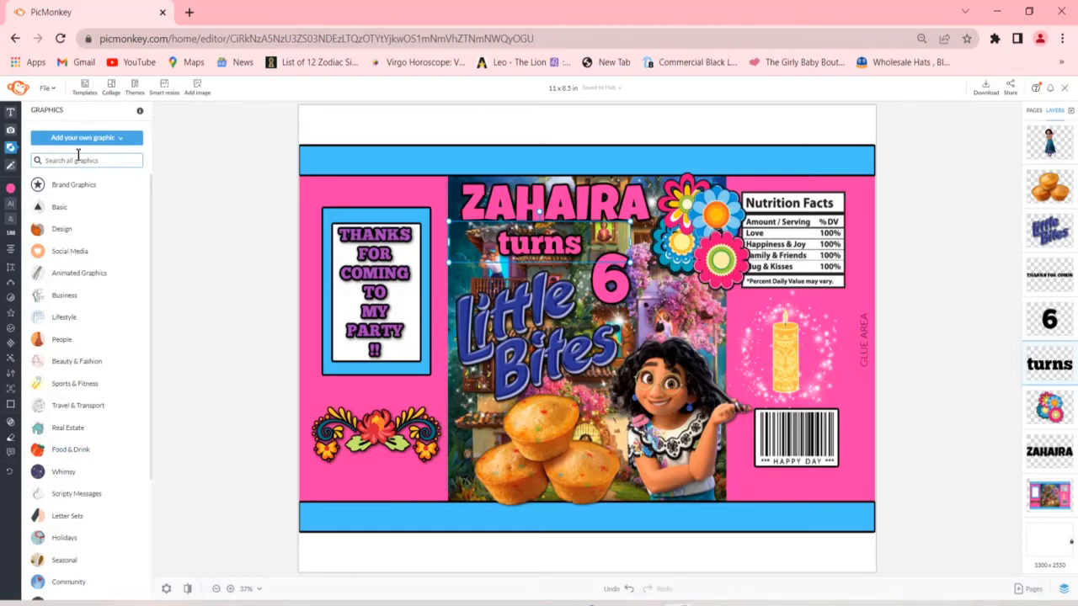
click(78, 159)
text(SPARKLE)
key(Return)
drag(151, 264, 154, 399)
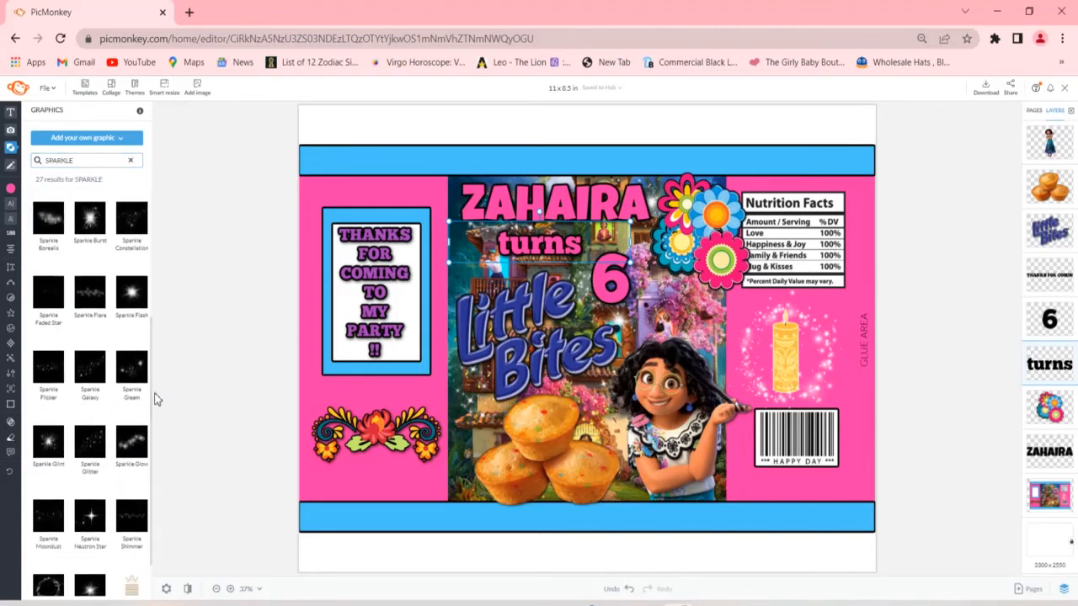
click(53, 370)
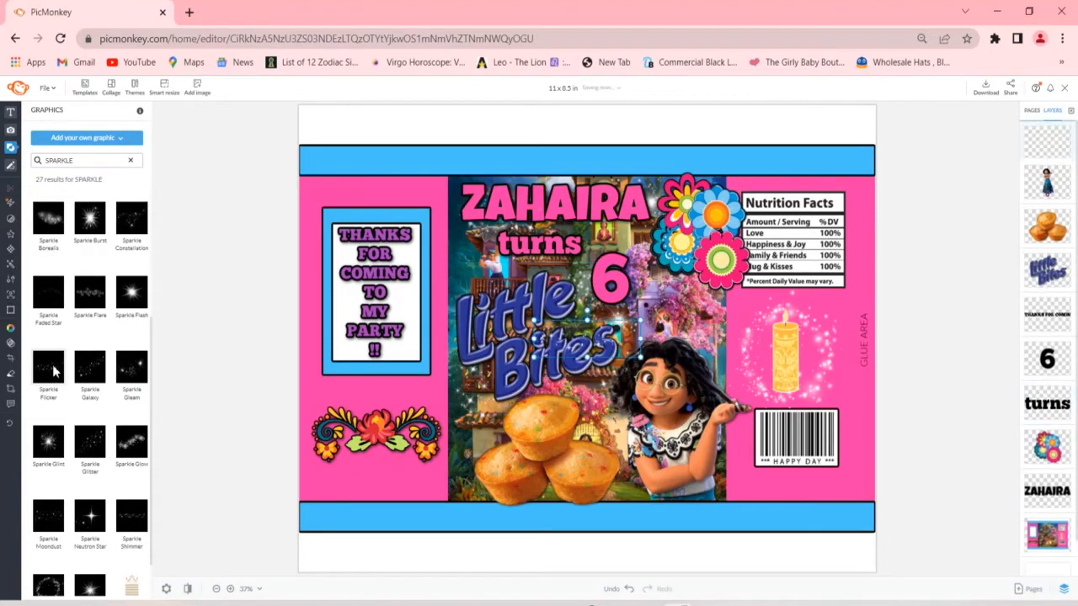
drag(590, 347, 502, 204)
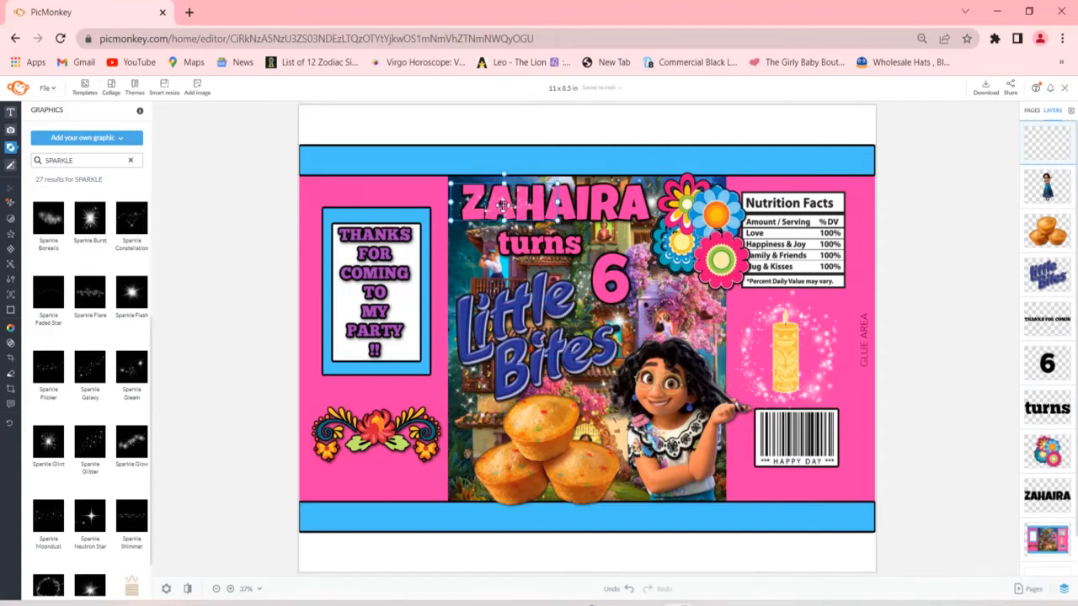
- Paste copies of the Sparkle Flicker graphic over the rest of the celebrant's name, the "turns" text and the "6"
key(ctrl+v)
drag(503, 207, 609, 206)
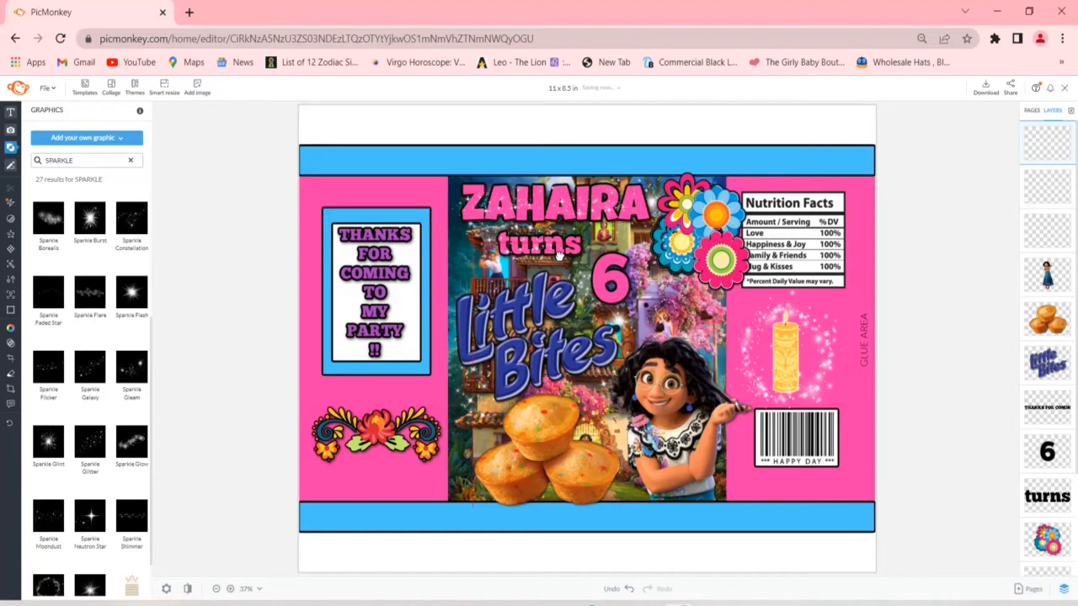
key(ctrl+v)
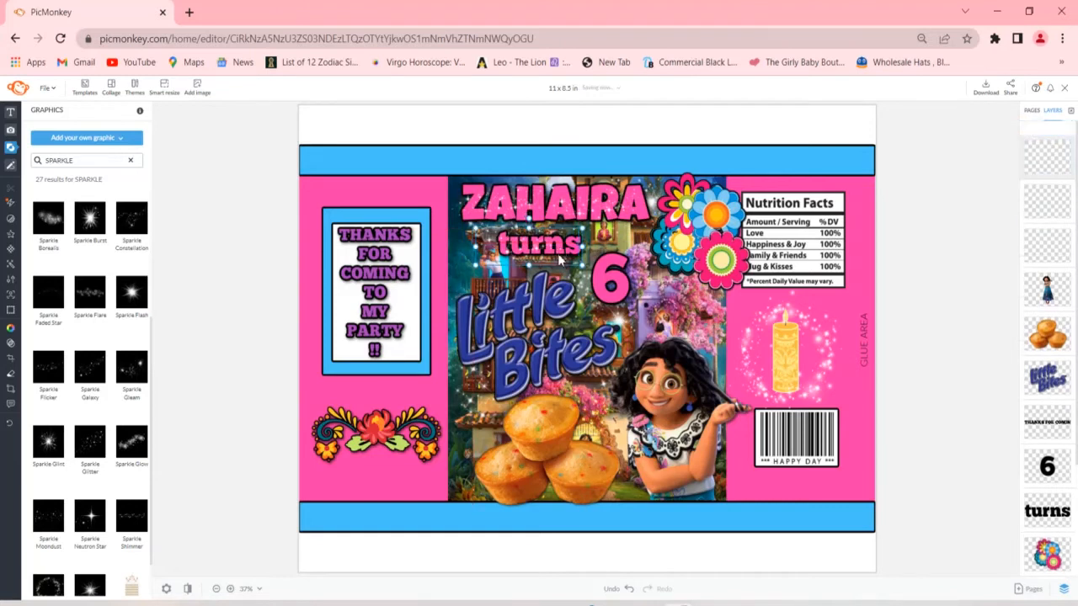
drag(542, 246, 616, 278)
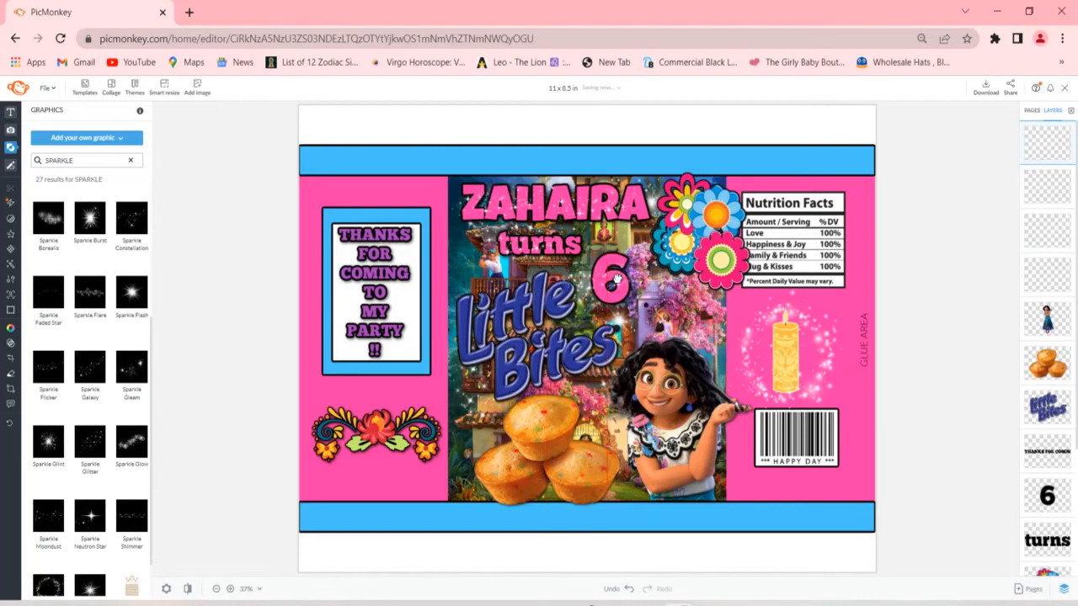
drag(599, 255, 582, 254)
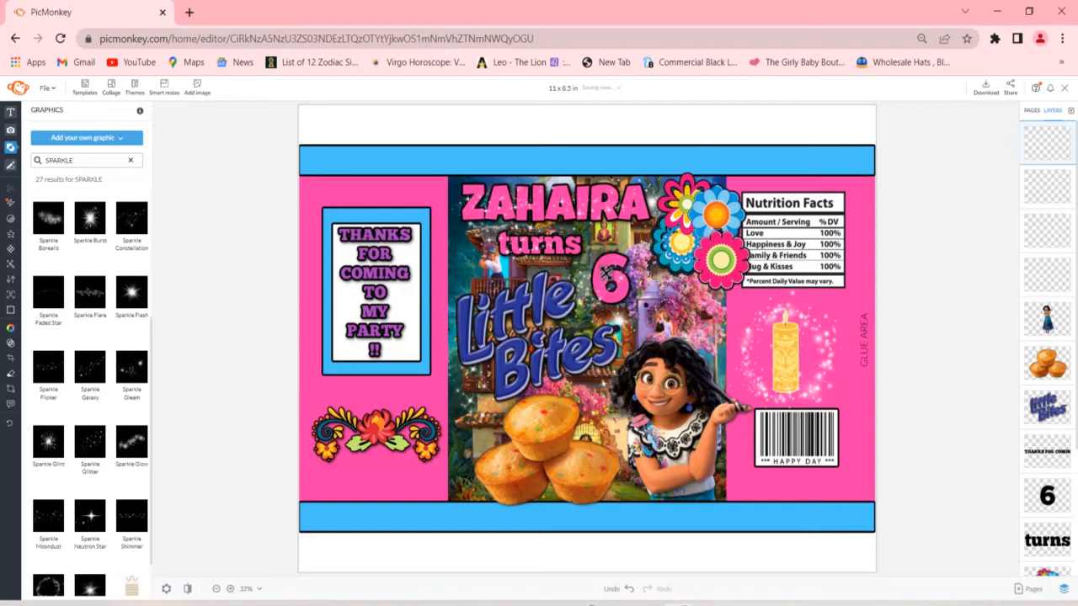
drag(587, 258, 591, 255)
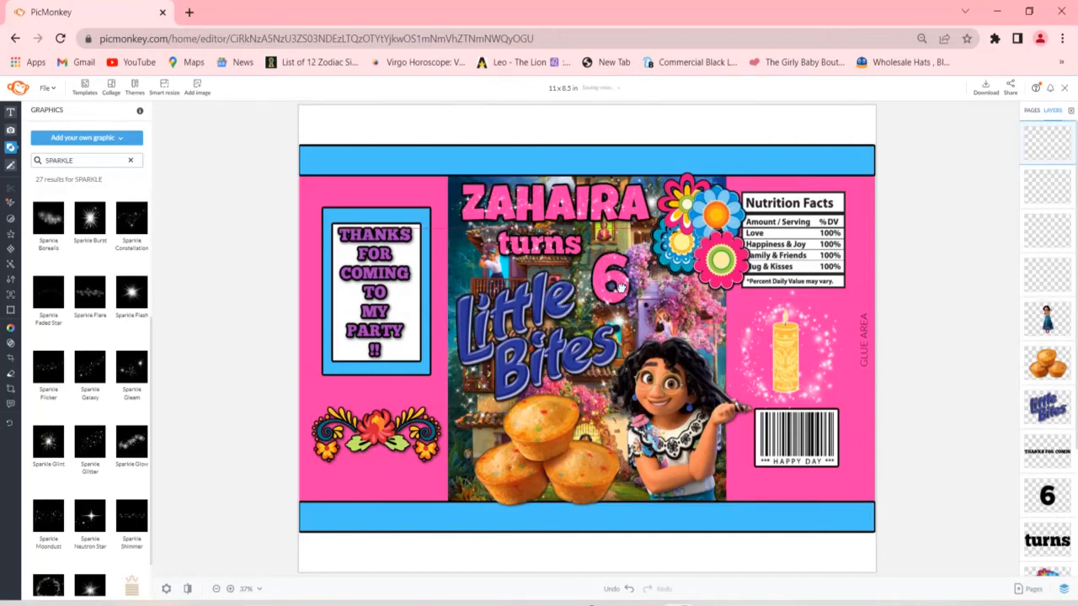
- Deselect the sparkles and download the Little Bites design
click(613, 386)
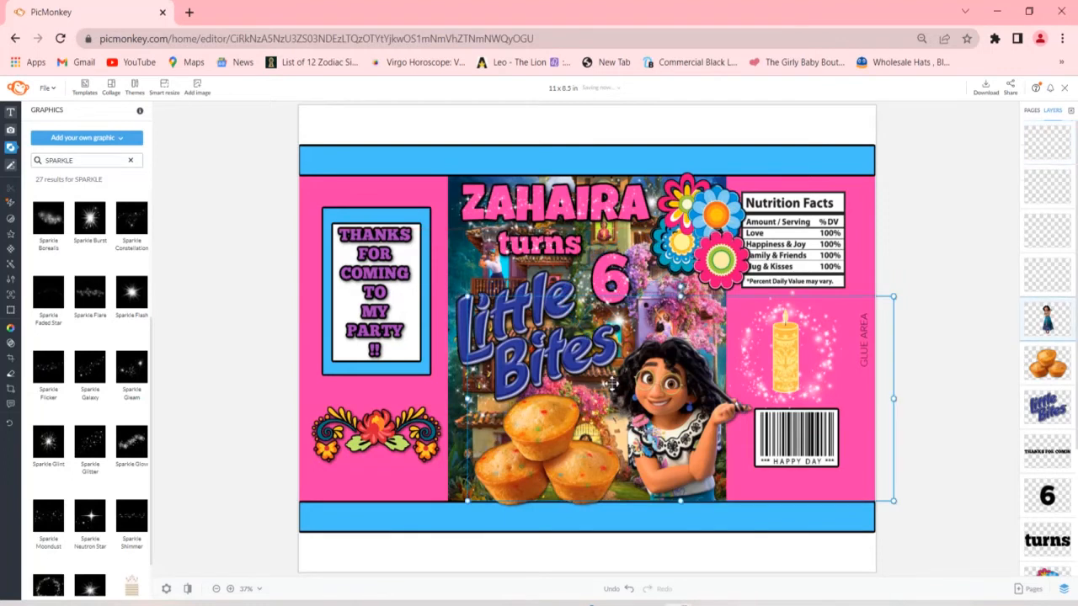
click(767, 128)
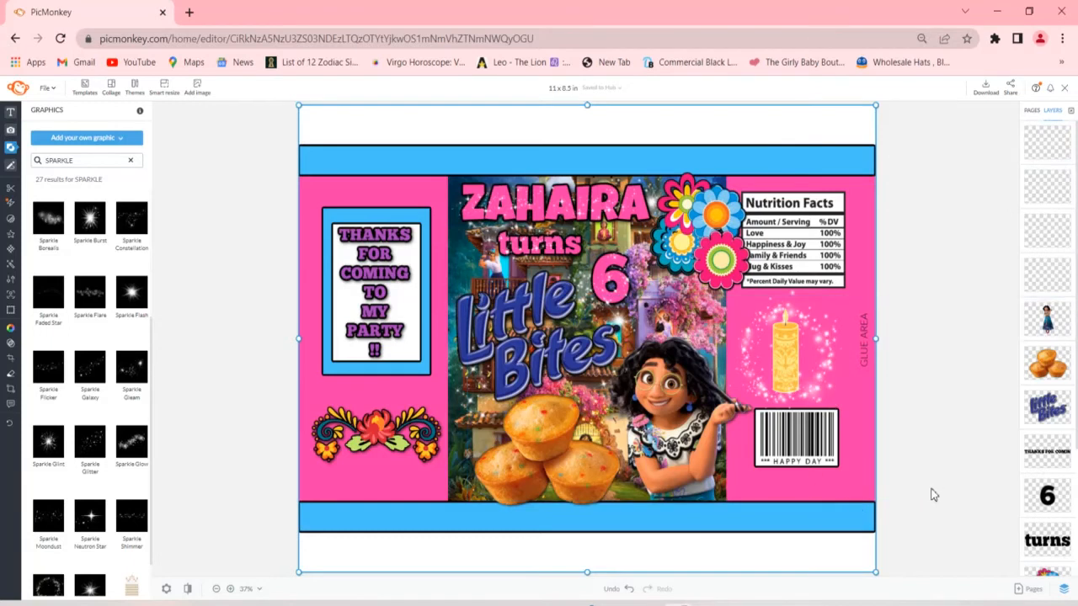
click(985, 92)
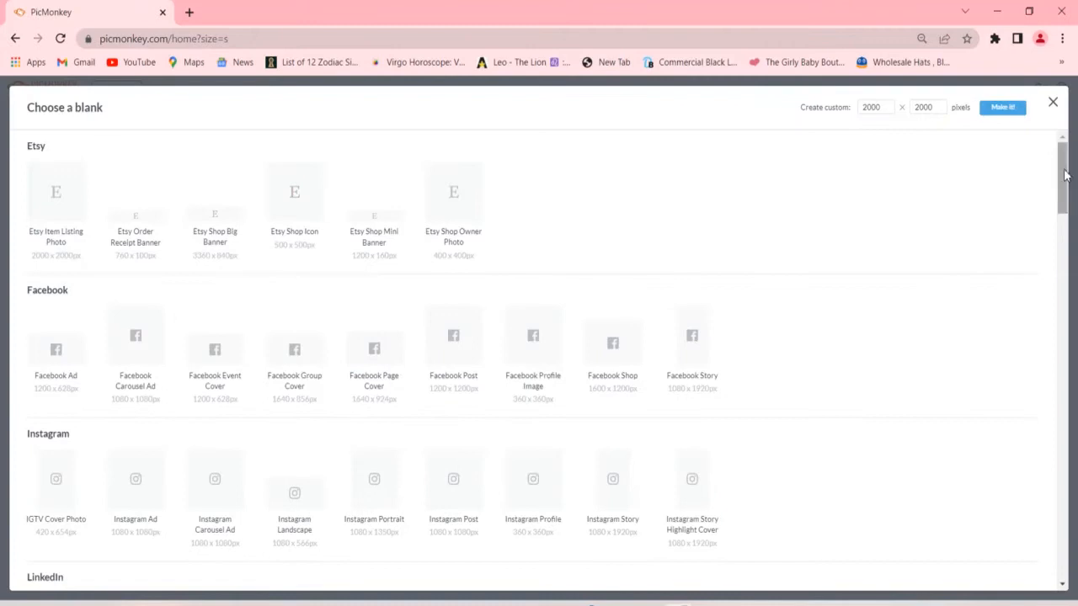
- Create a blank 11 x 8.5 in canvas and add the Oreo wrapper template image to it
drag(1065, 175, 1065, 454)
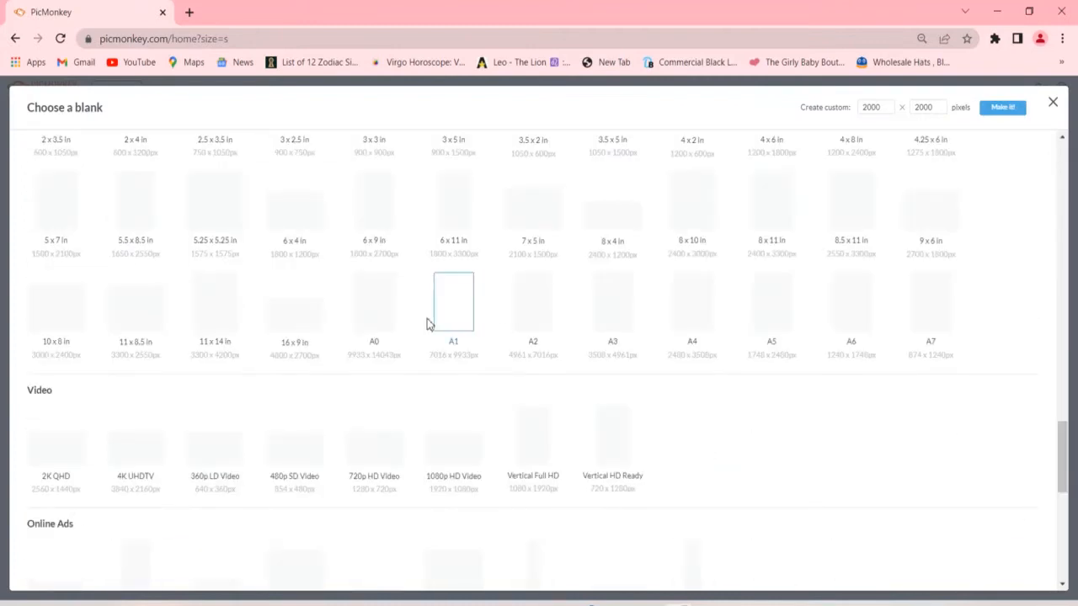
click(137, 325)
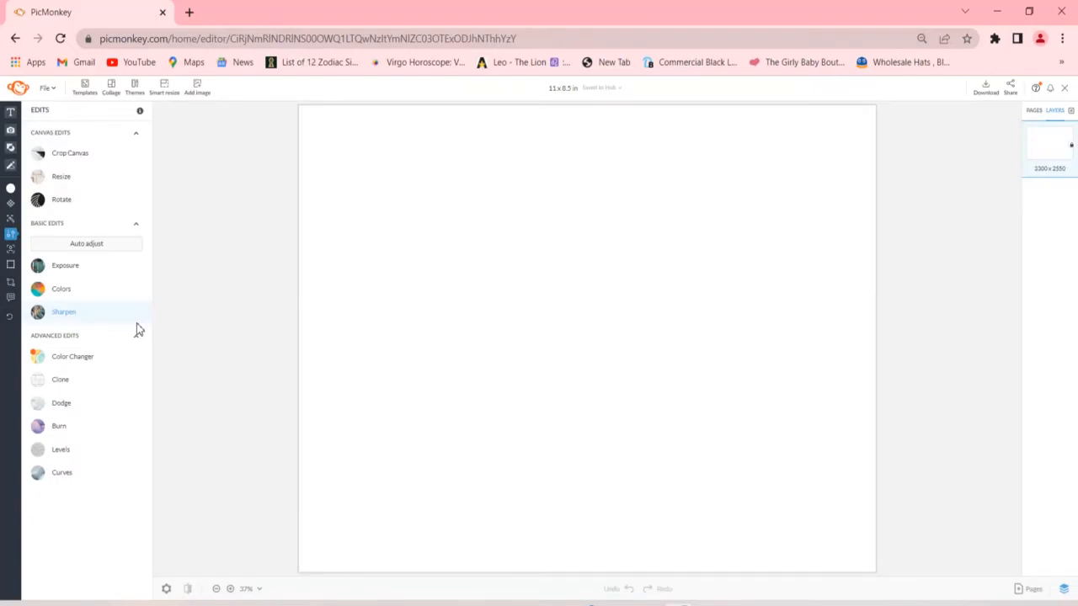
click(202, 93)
click(209, 122)
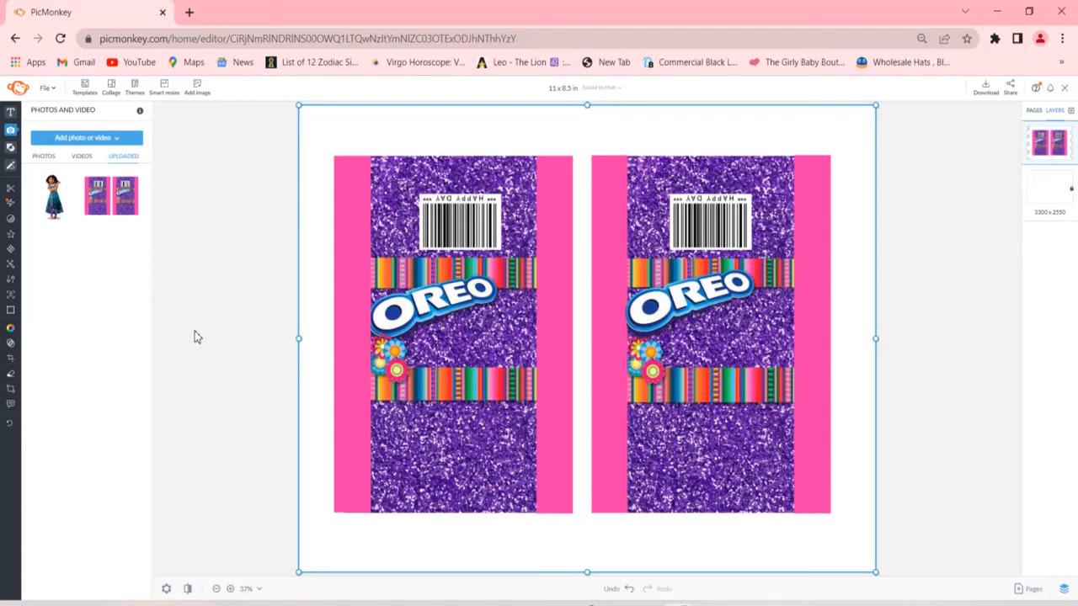
- Add a Luckiest Guy text with the celebrant's name over the left Oreo wrapper
click(10, 110)
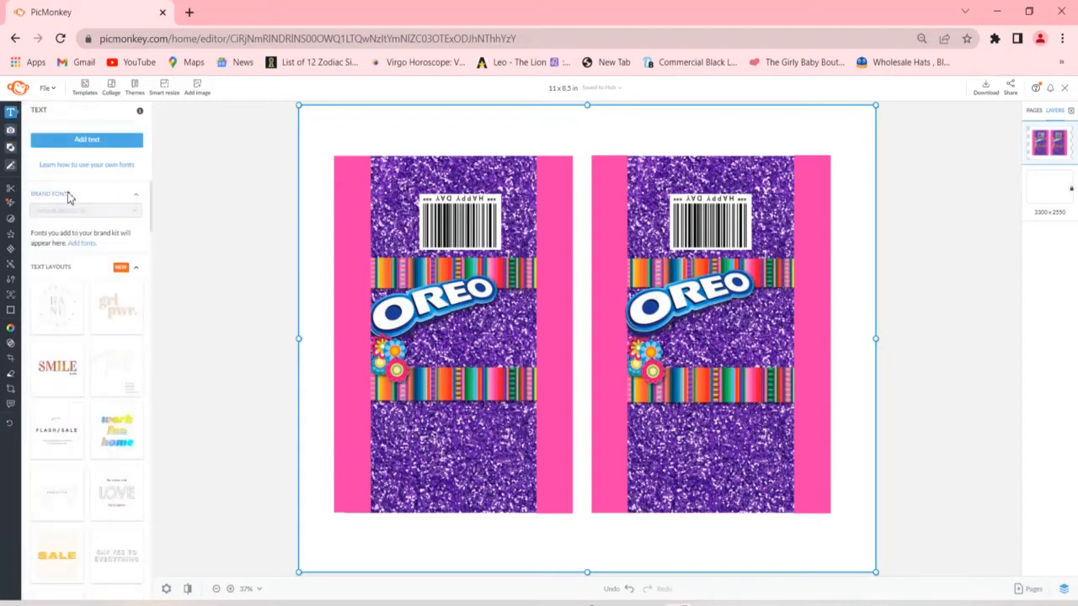
click(78, 144)
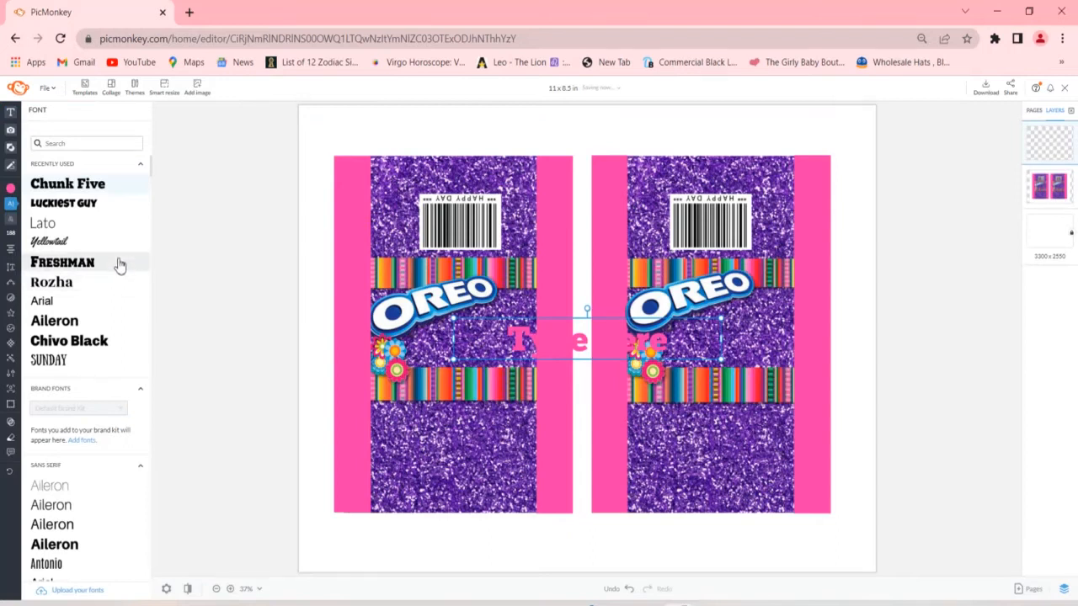
click(115, 205)
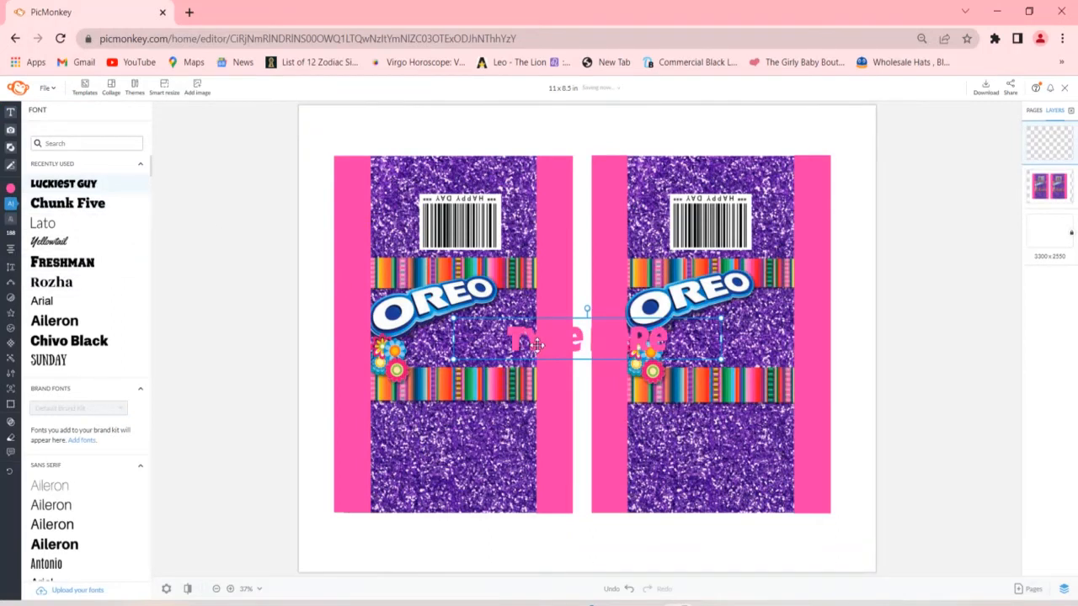
drag(538, 346, 474, 338)
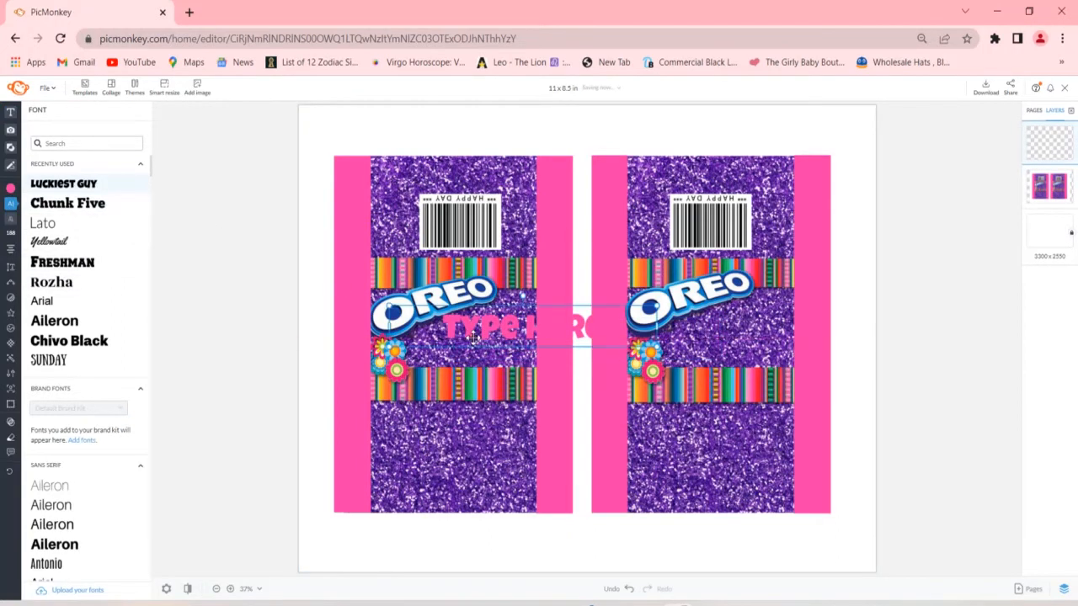
double_click(474, 338)
text(ZAHAIRA)
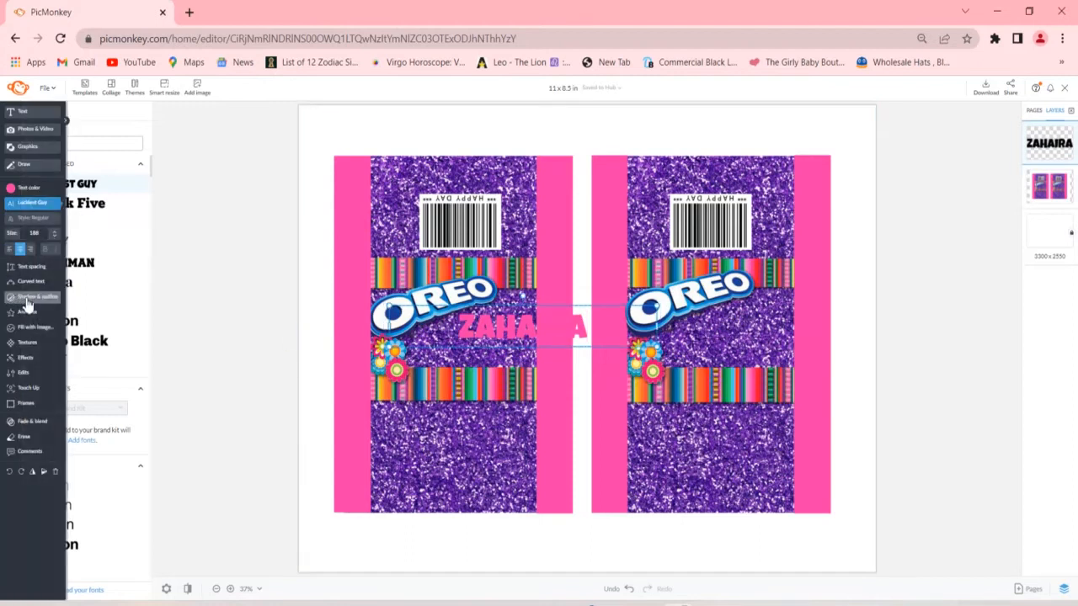
- Give the celebrant's name a drop shadow and a black outline, and shrink it to fit beneath the left OREO logo
click(26, 302)
click(57, 130)
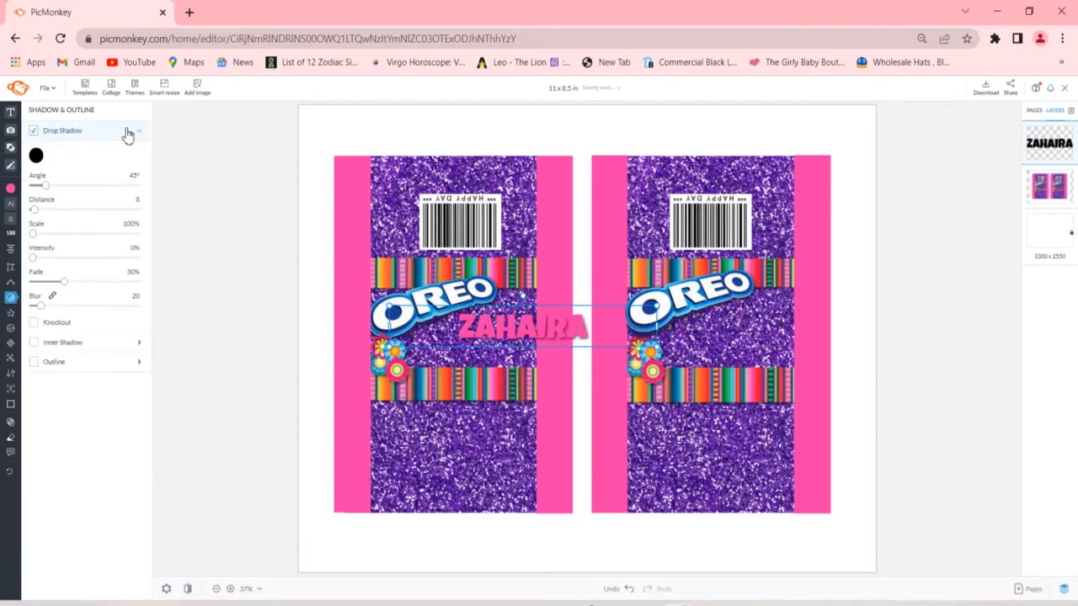
click(127, 133)
click(50, 171)
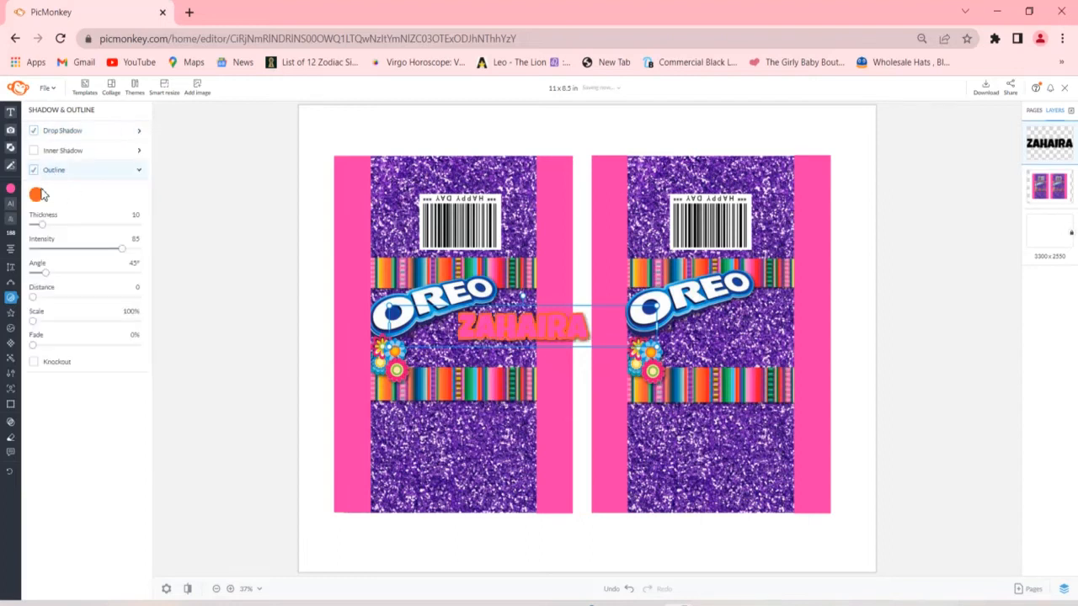
click(38, 195)
click(160, 420)
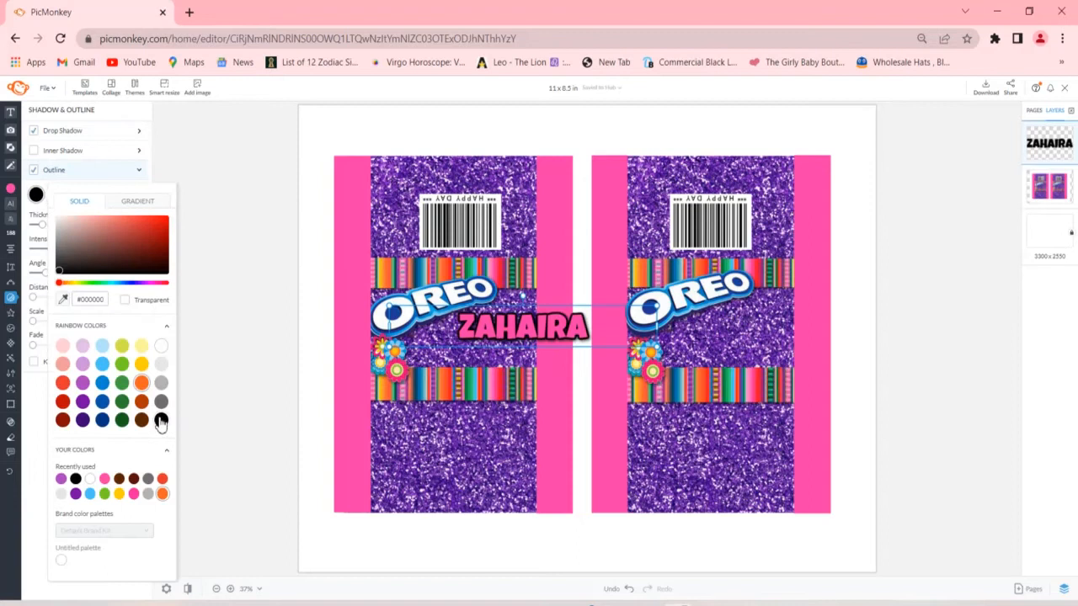
click(211, 433)
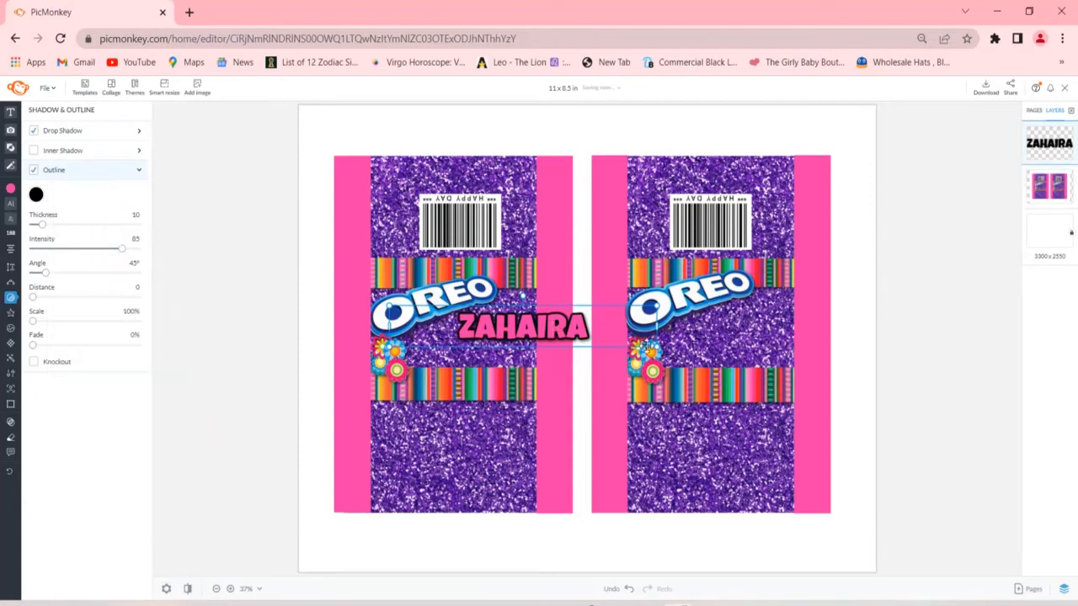
drag(658, 348, 488, 335)
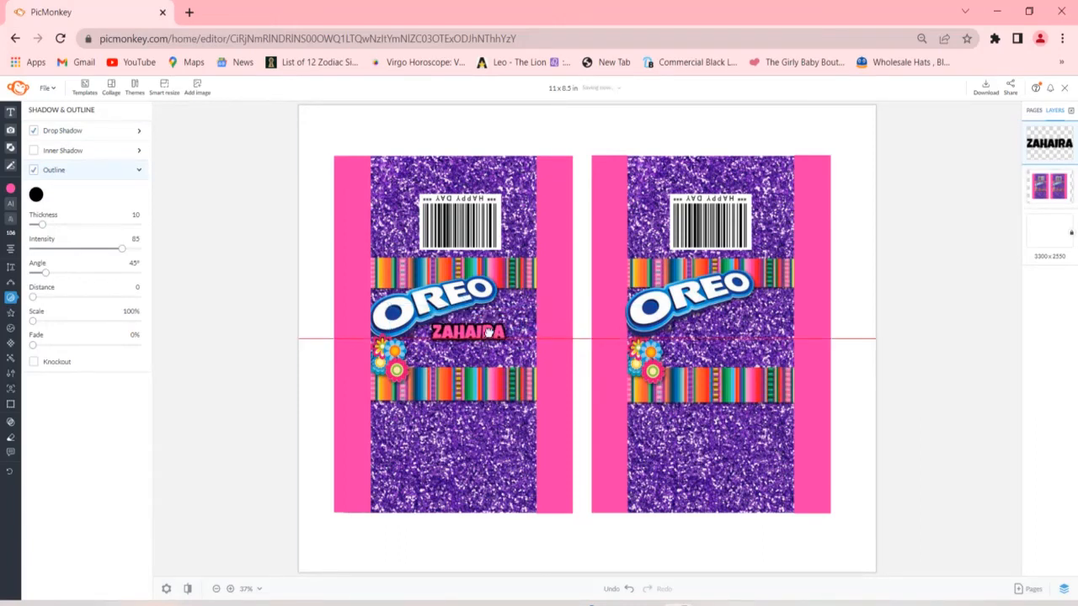
drag(489, 332, 489, 329)
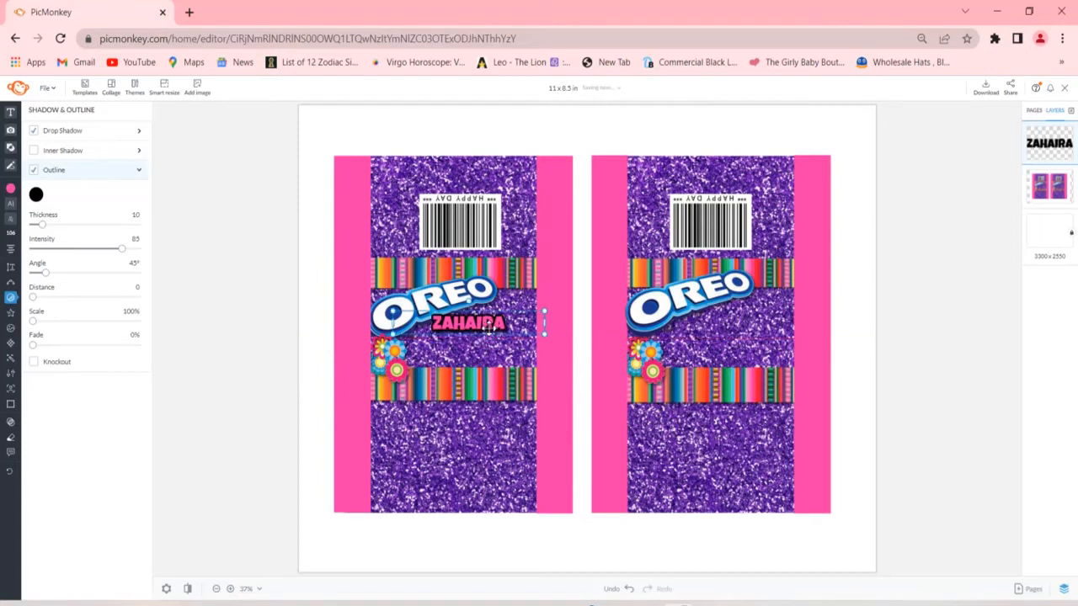
- Add the text "turns" in Chunk Five and center it beneath the celebrant's name on the left wrapper
click(13, 115)
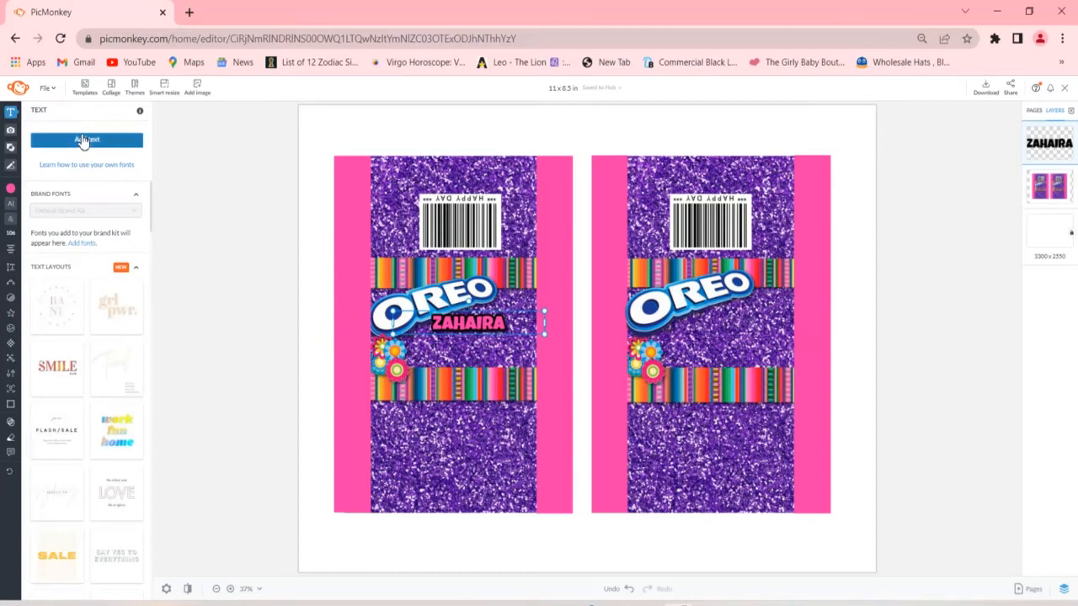
click(90, 139)
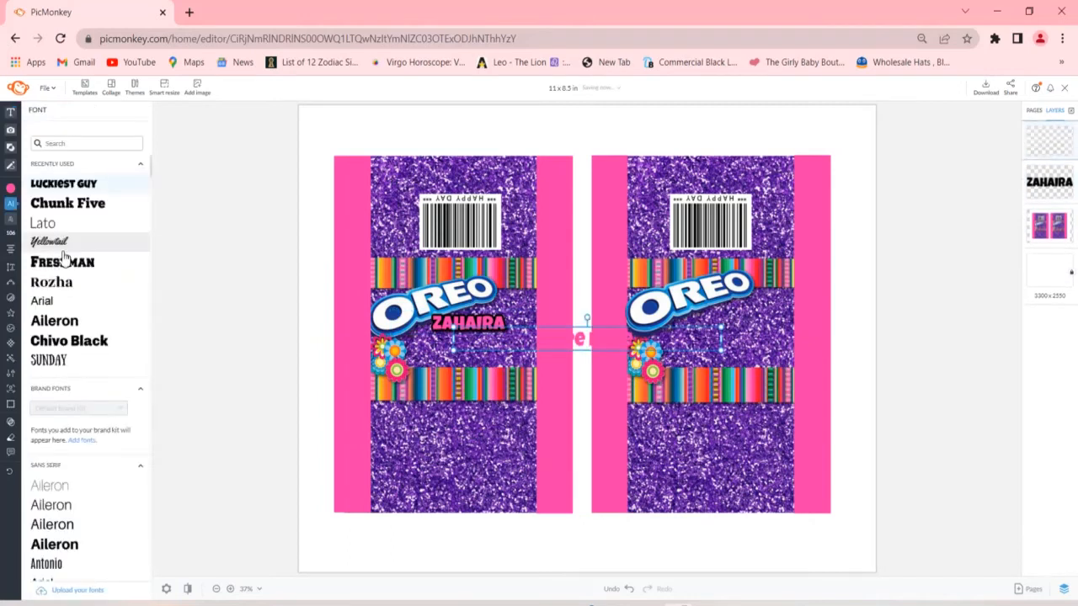
click(75, 207)
double_click(540, 346)
text(turns)
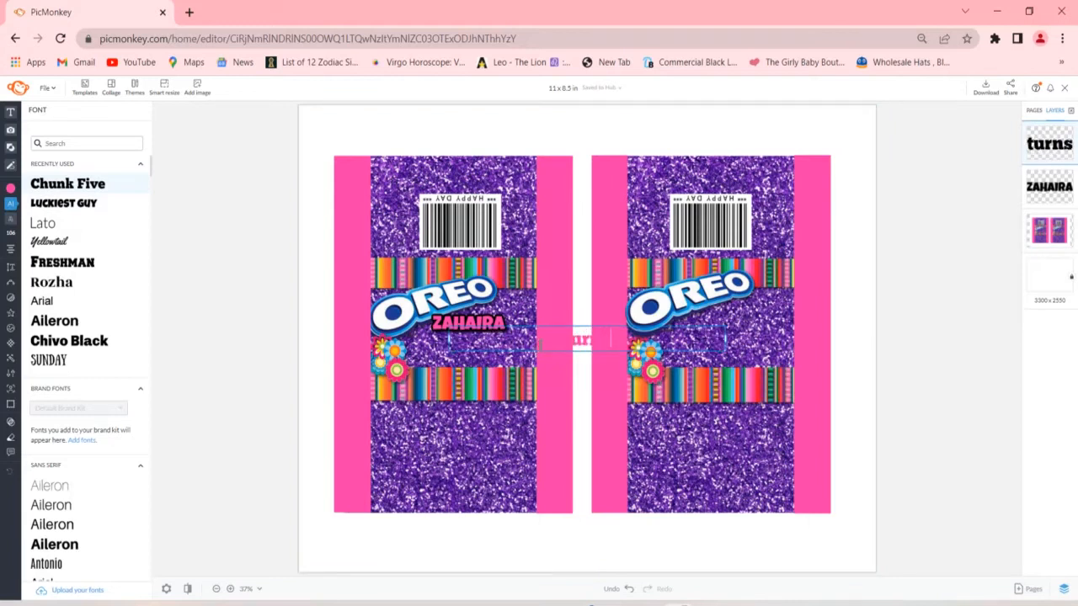
click(581, 305)
drag(587, 332, 469, 343)
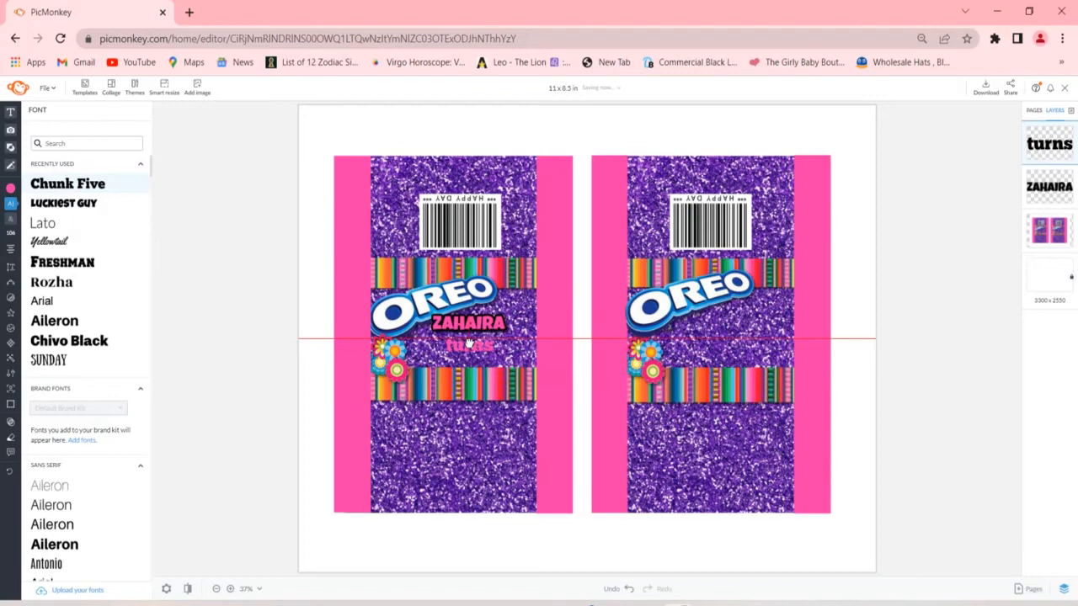
drag(469, 339, 469, 342)
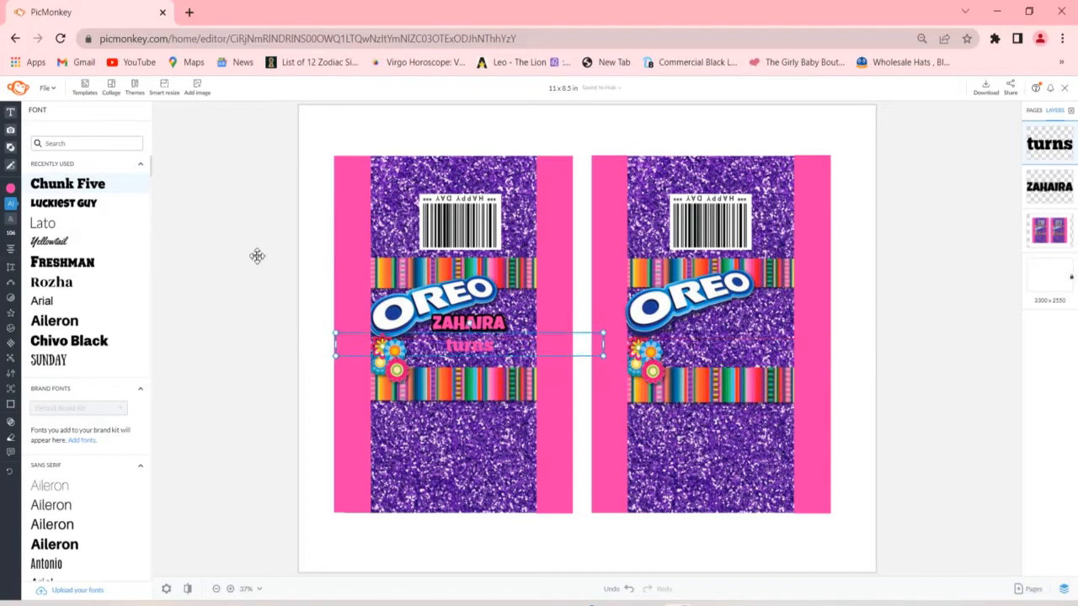
- Give the "turns" text a drop shadow and a black outline
click(14, 300)
click(52, 132)
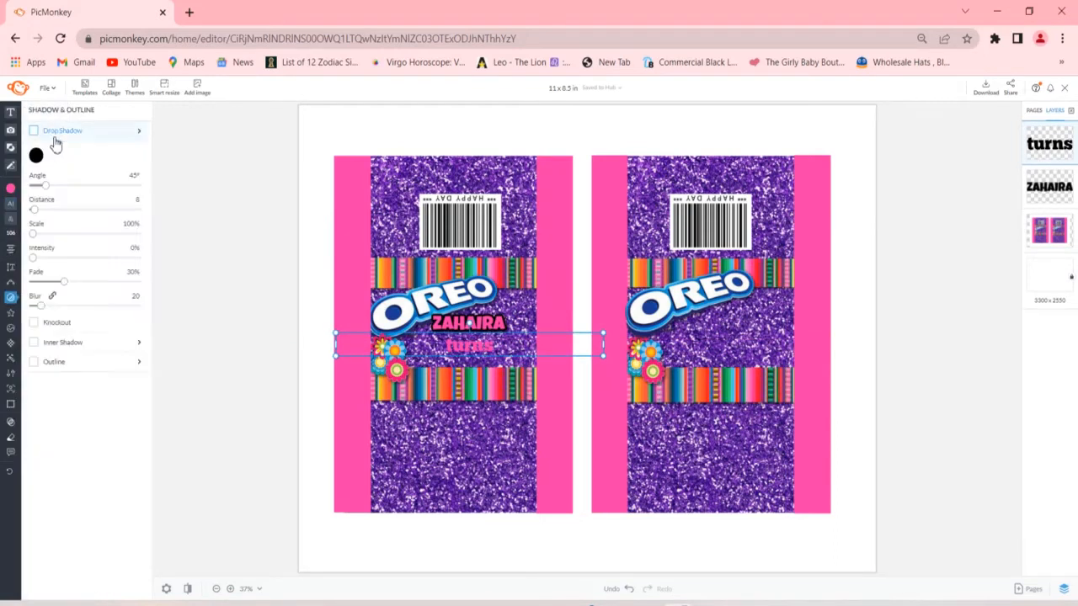
click(139, 135)
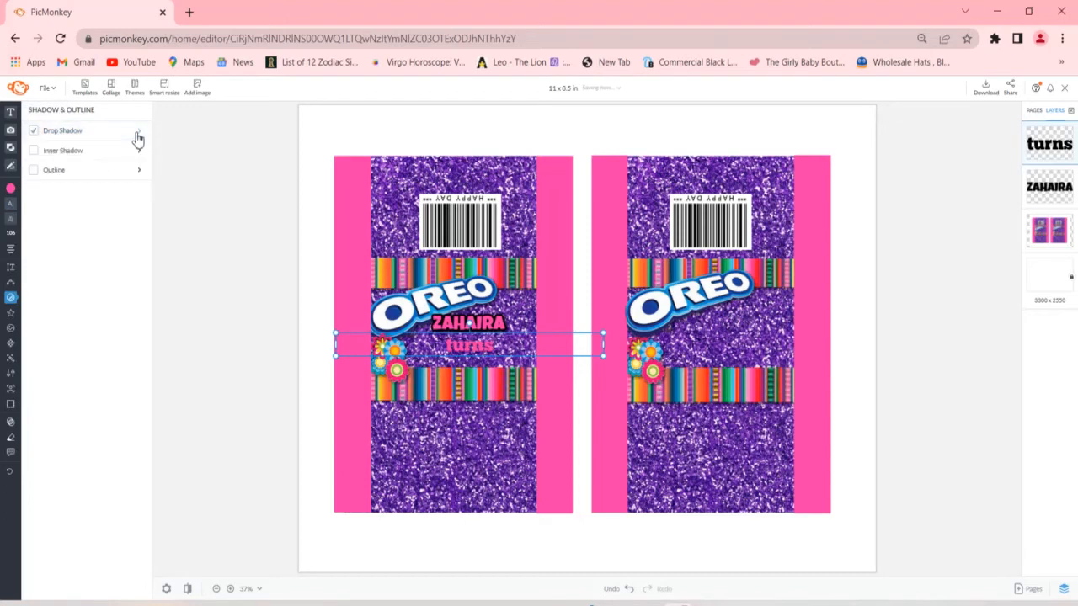
click(102, 173)
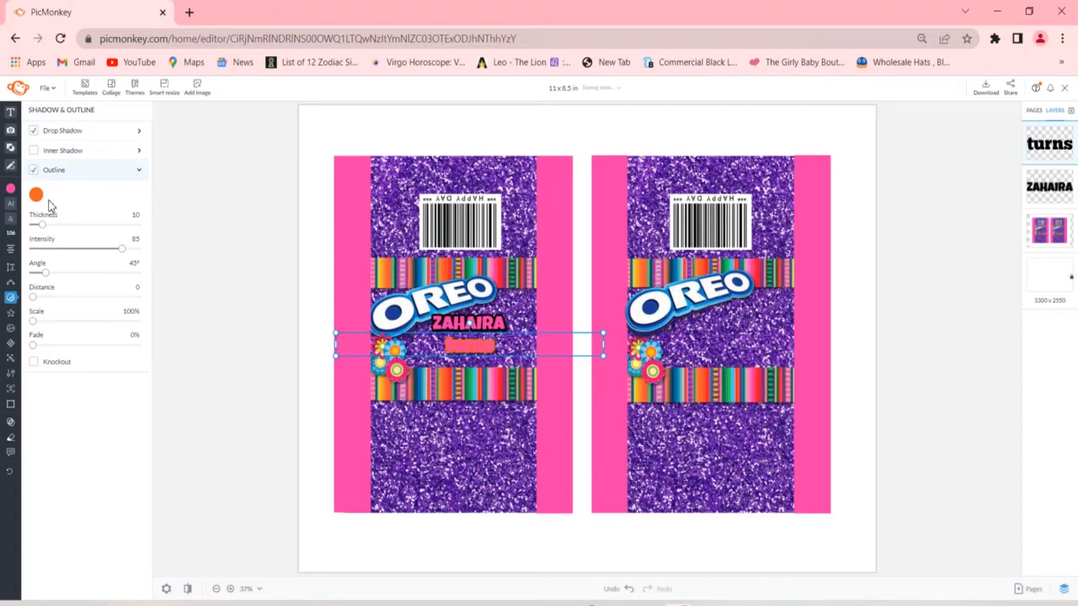
click(37, 197)
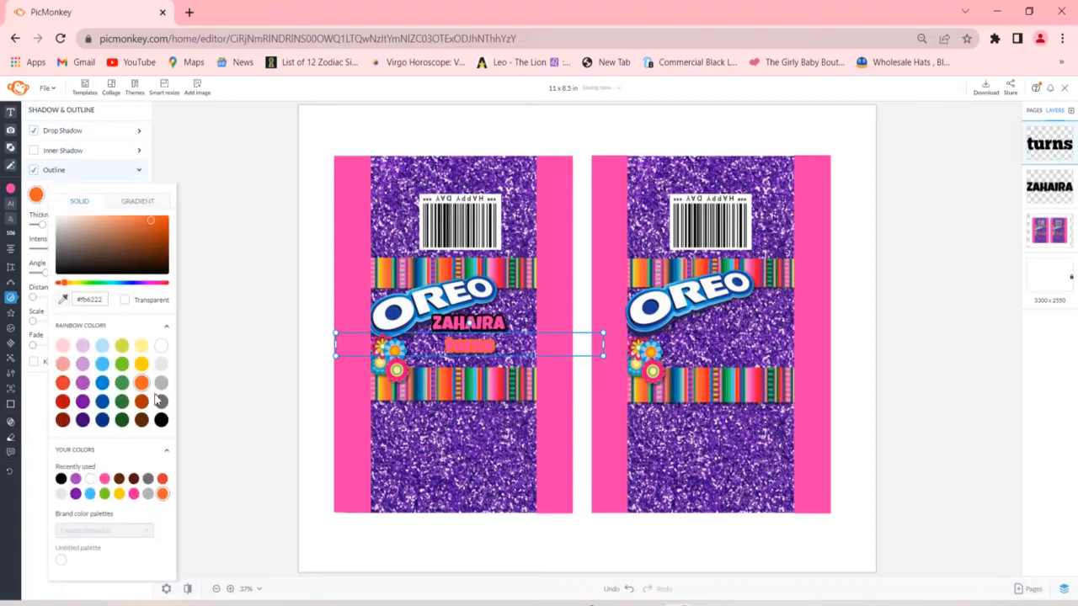
click(161, 422)
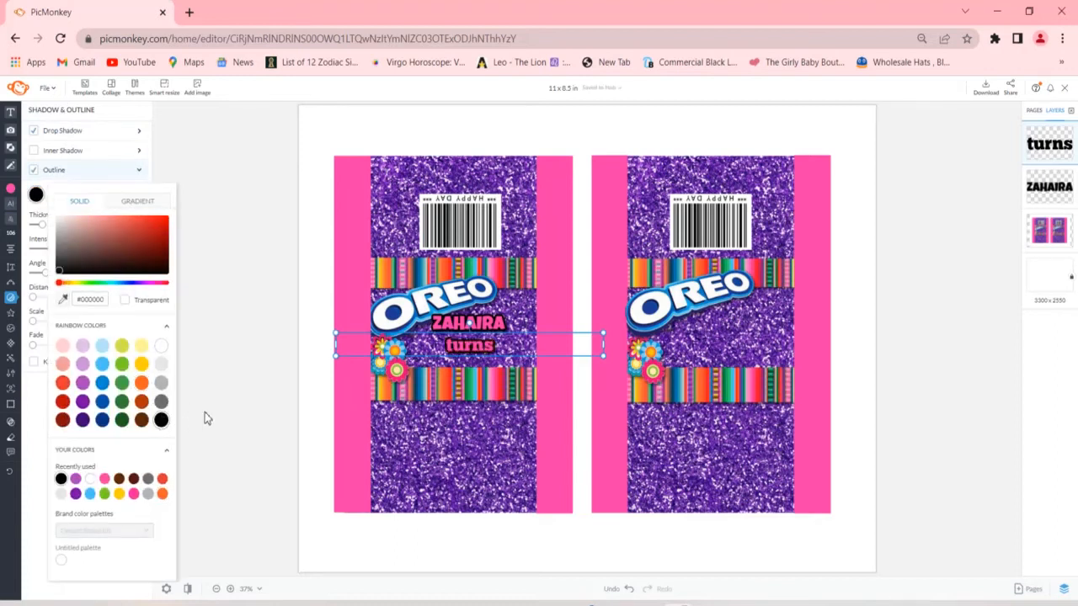
click(205, 416)
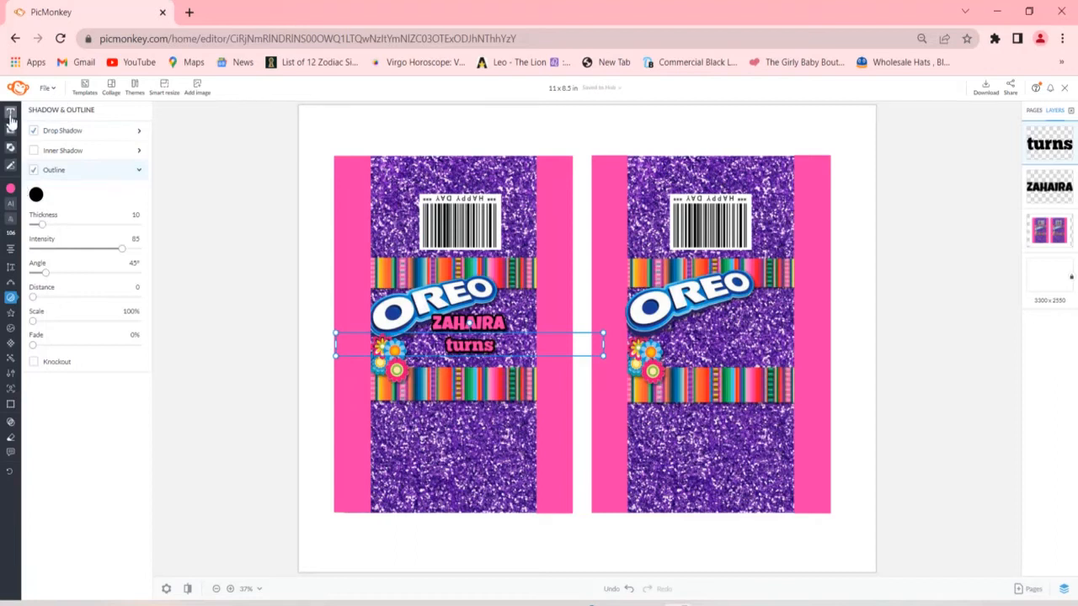
- Add a new text reading "6" below "turns" on the left wrapper
mouse_move(12, 125)
click(56, 119)
click(84, 141)
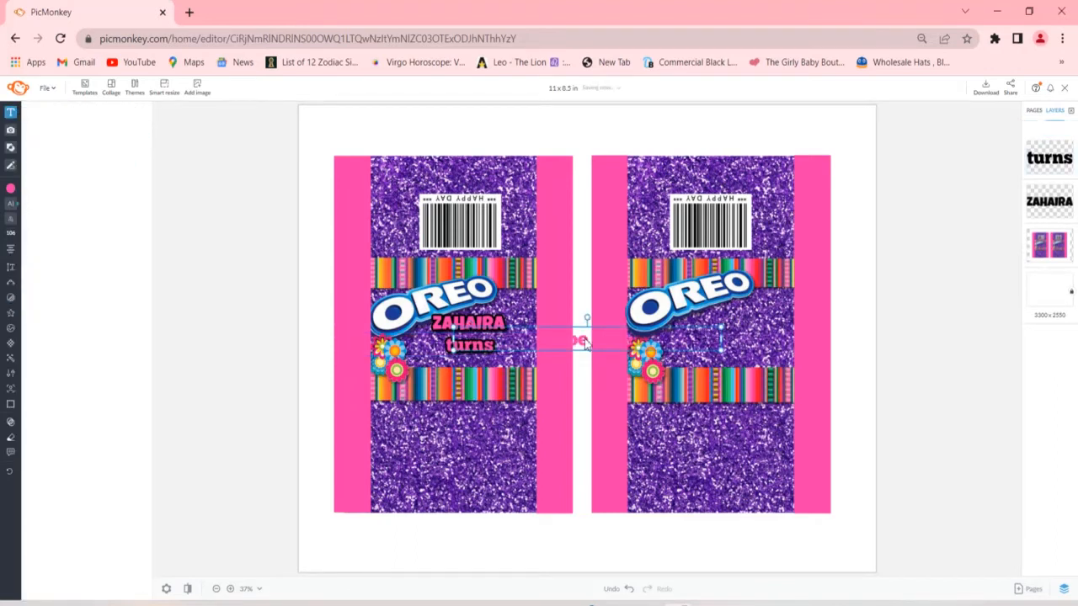
drag(587, 344, 477, 381)
double_click(478, 382)
text(6)
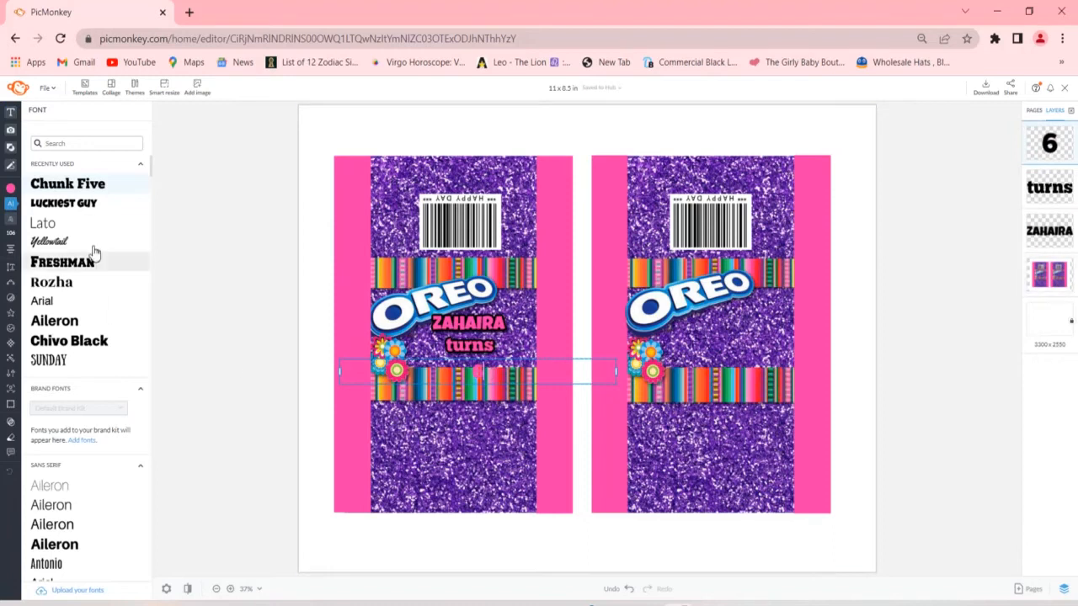
- Give the "6" a drop shadow and a black outline, and shift it closer beneath "turns"
click(15, 298)
click(47, 133)
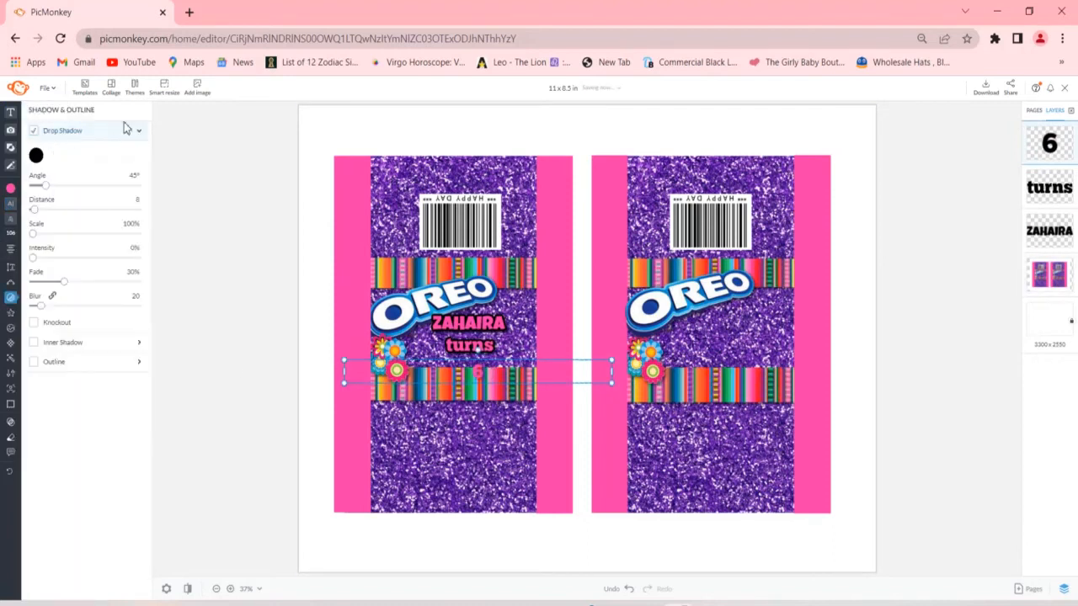
click(139, 133)
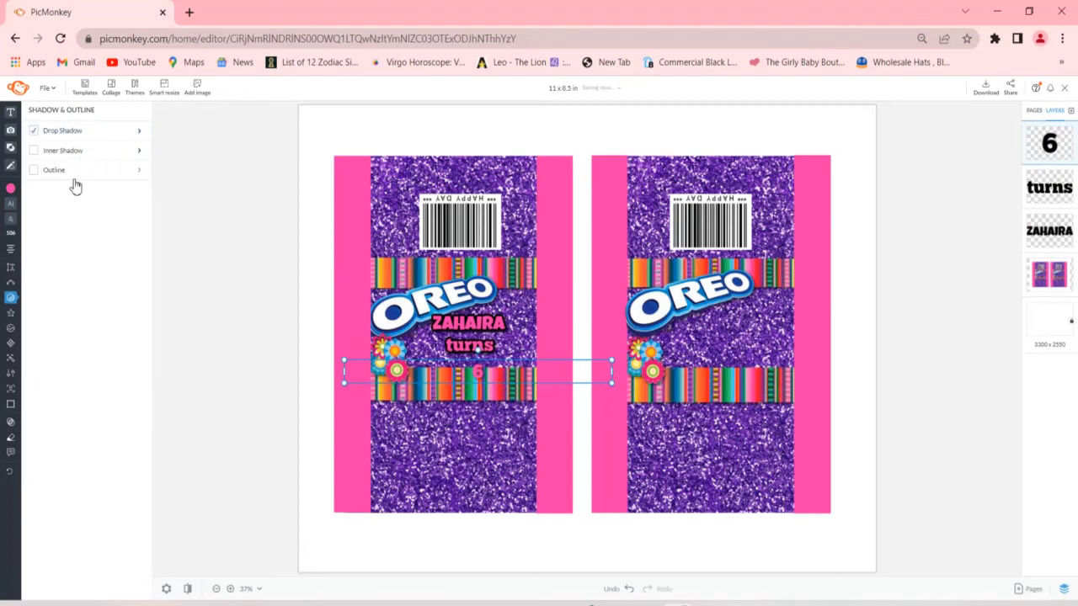
click(75, 171)
click(36, 202)
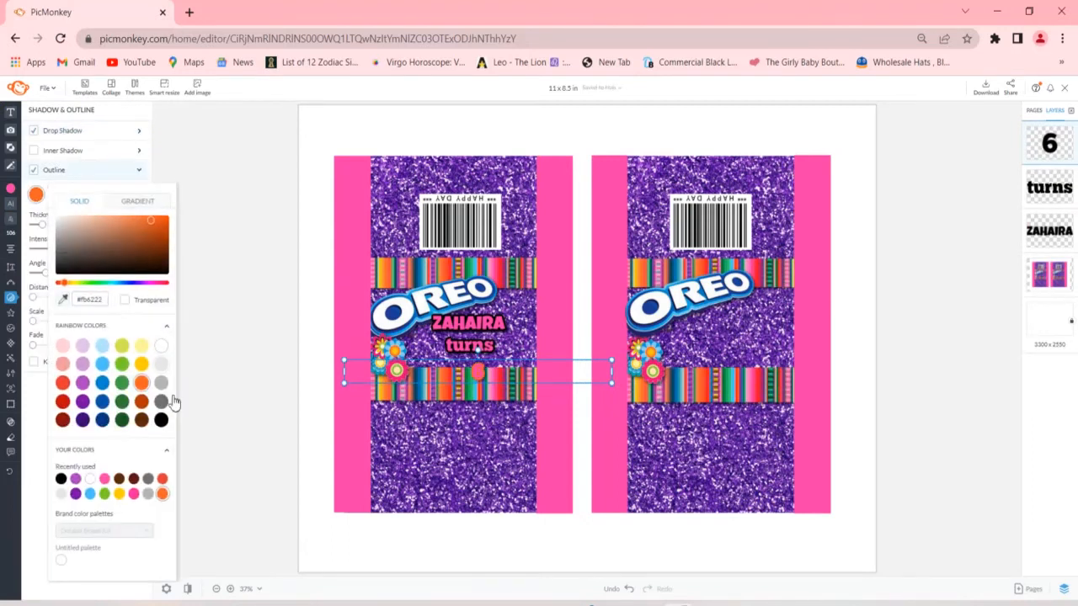
click(161, 419)
click(488, 375)
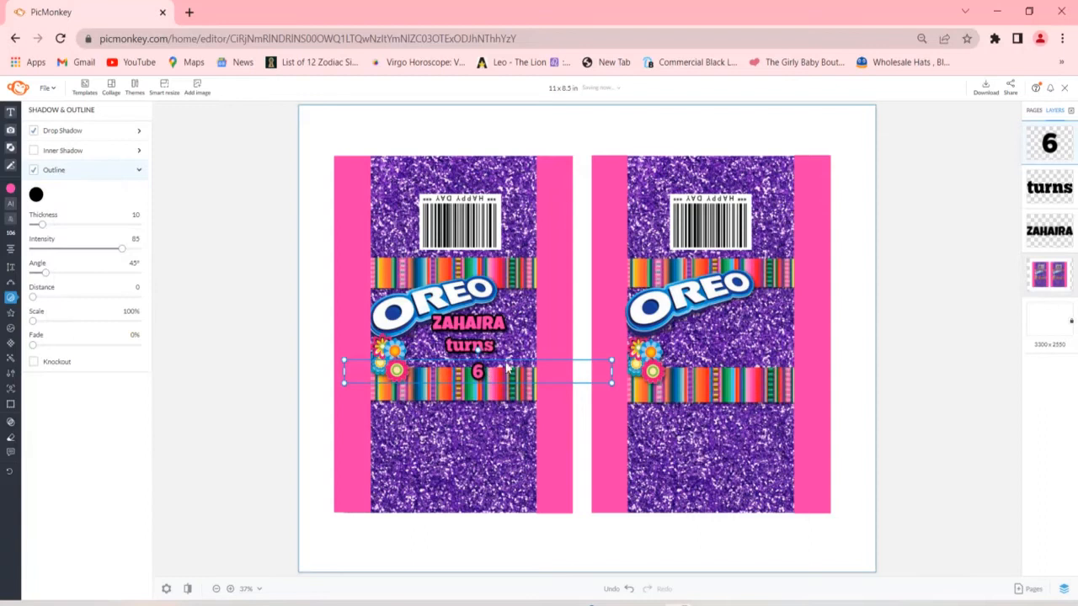
drag(499, 372, 486, 371)
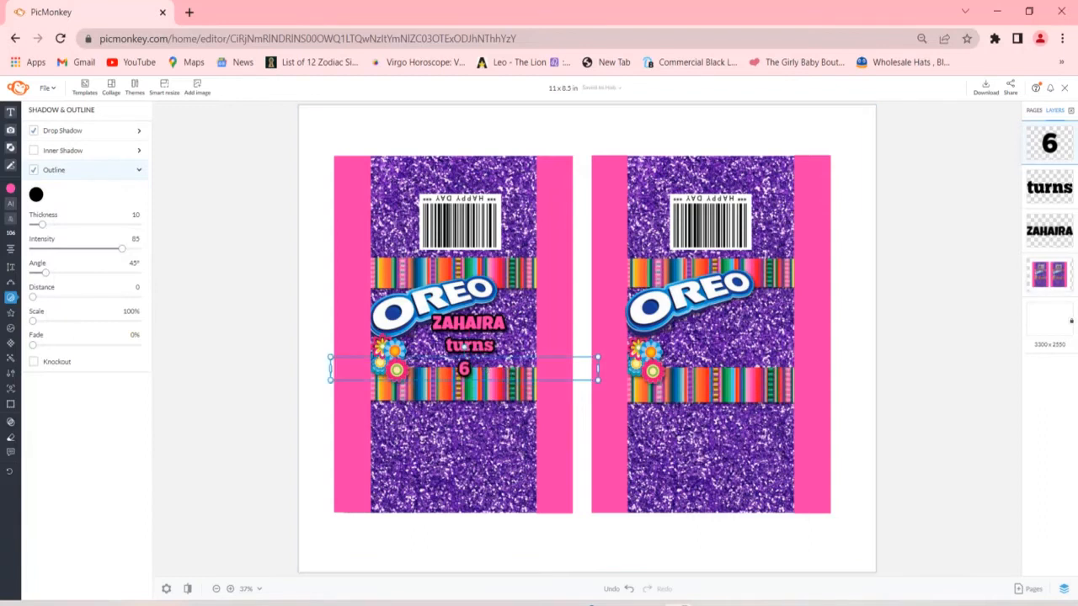
- Thin the black outlines of the celebrant's name, "turns" and "6", using a thickness of 6 for "turns"
click(467, 327)
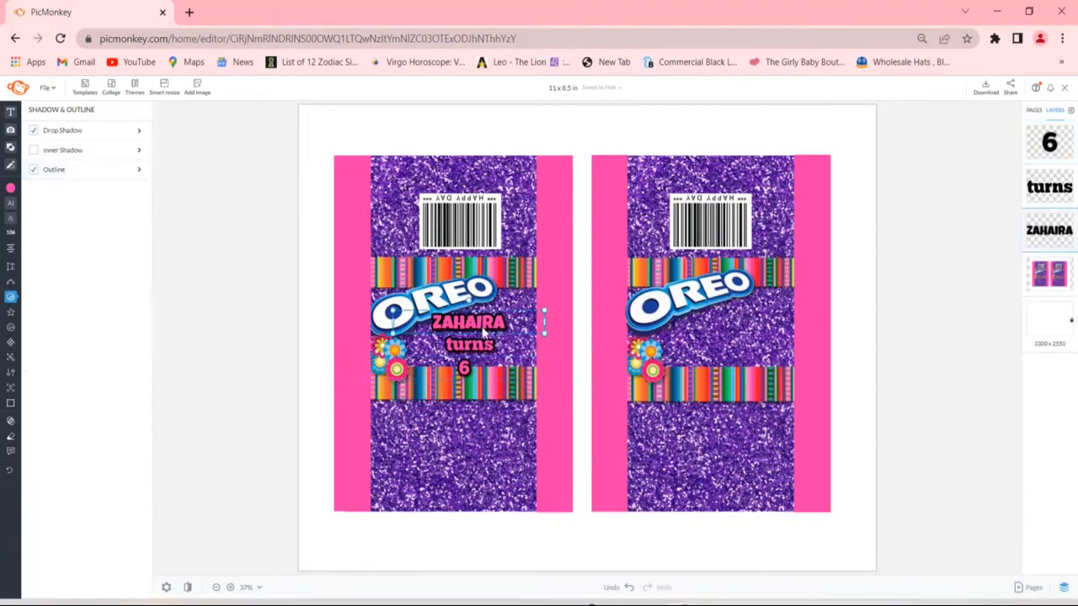
click(135, 173)
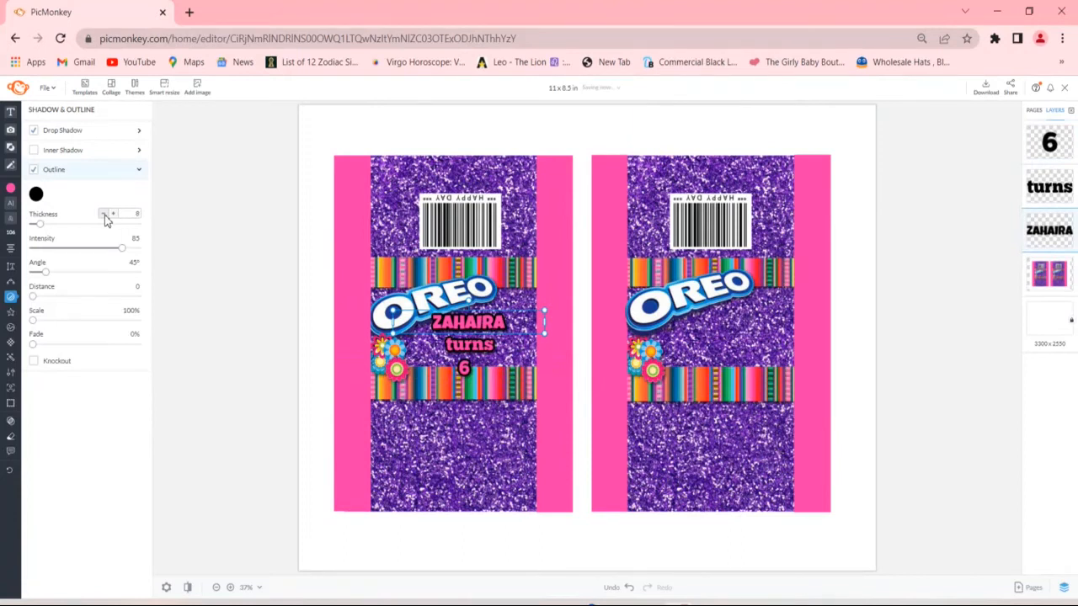
click(104, 215)
click(461, 350)
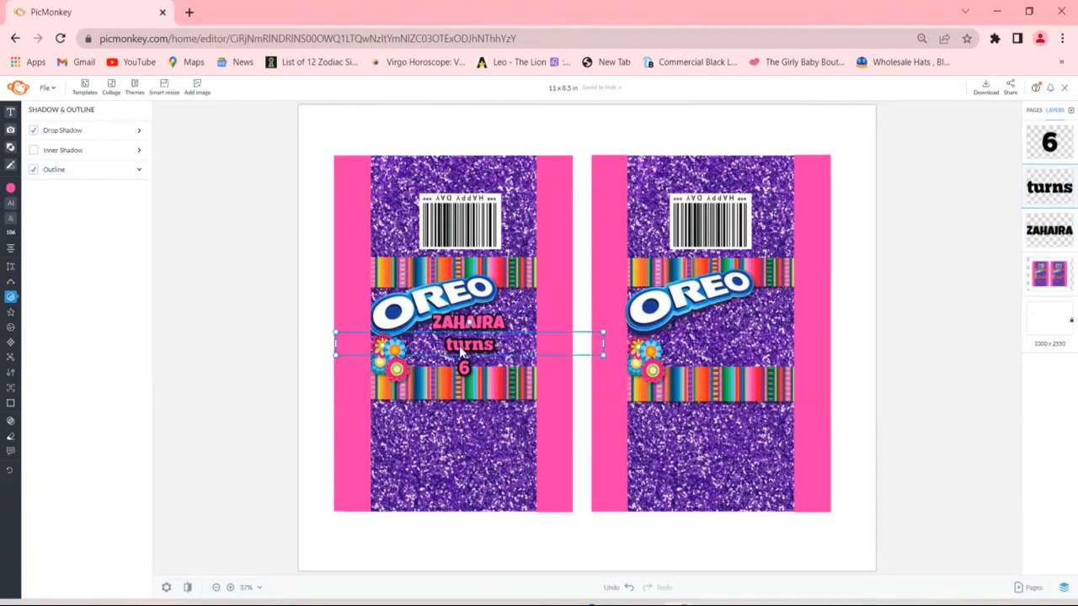
click(141, 170)
click(140, 174)
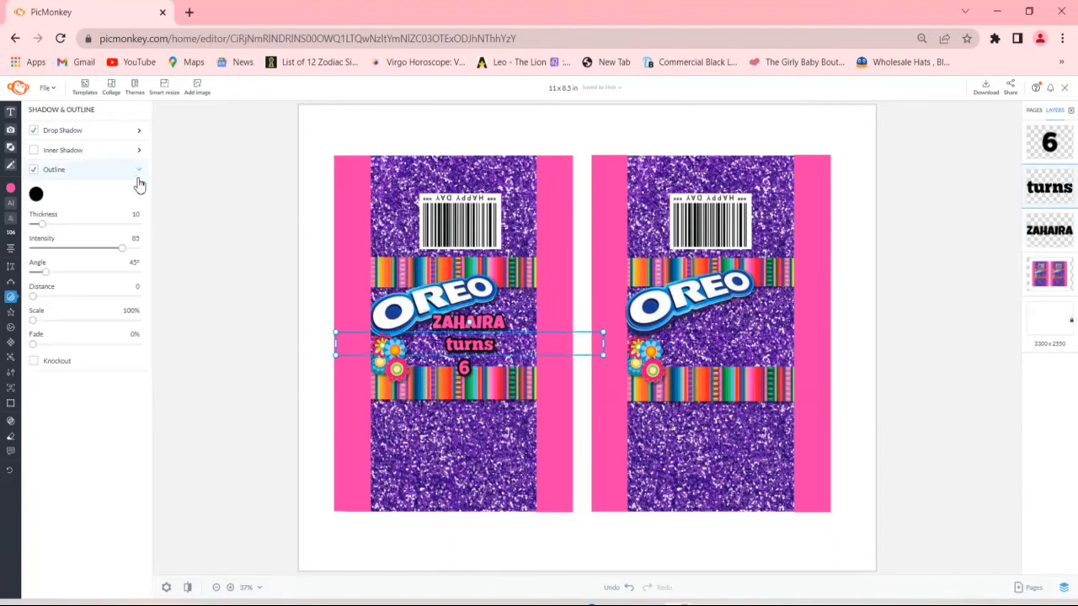
click(104, 215)
click(105, 215)
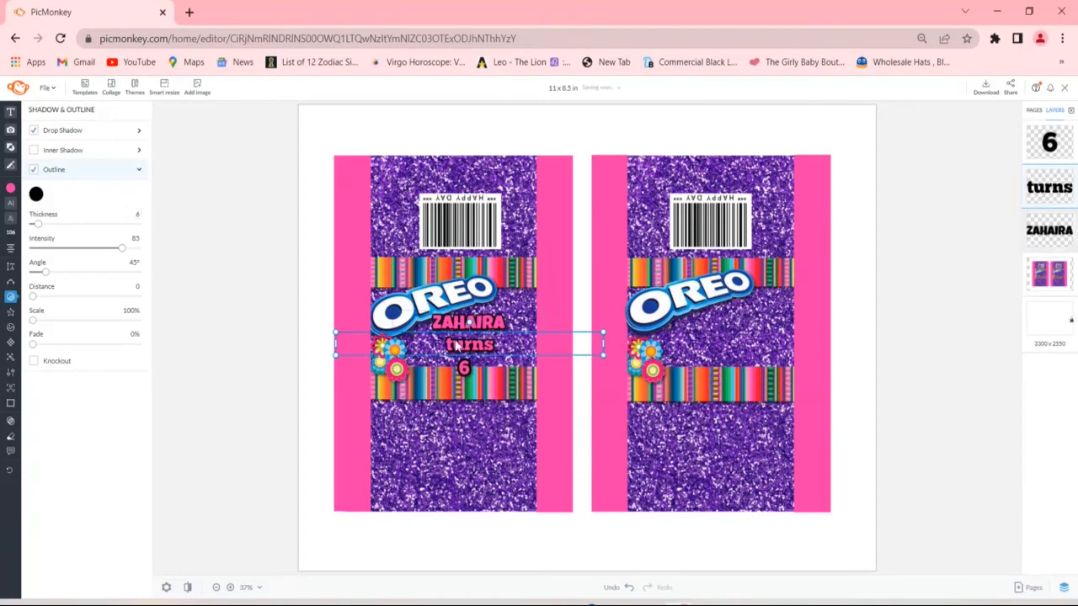
click(469, 371)
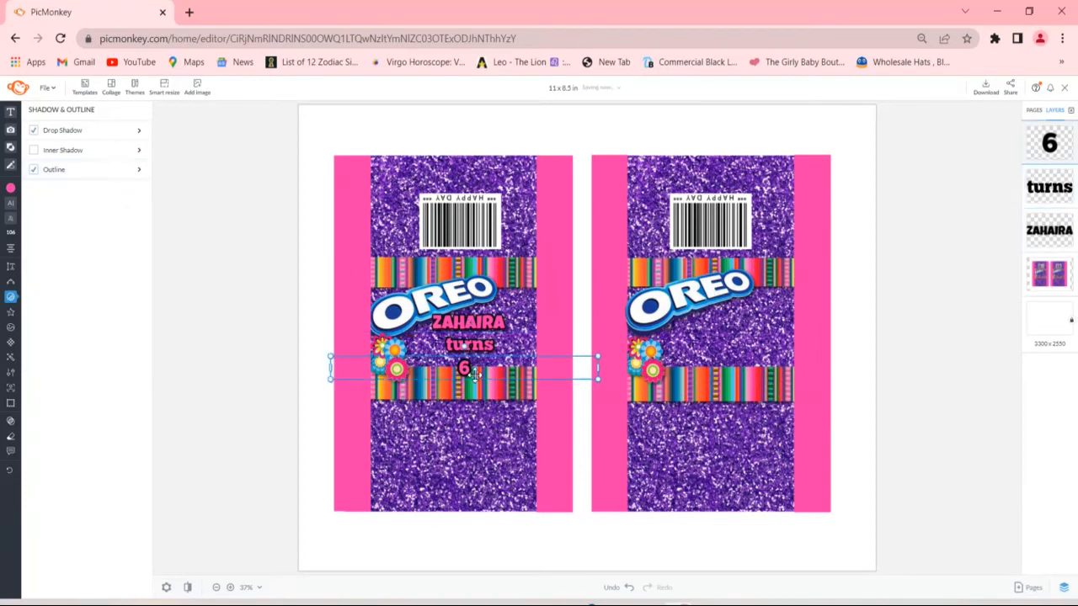
click(135, 171)
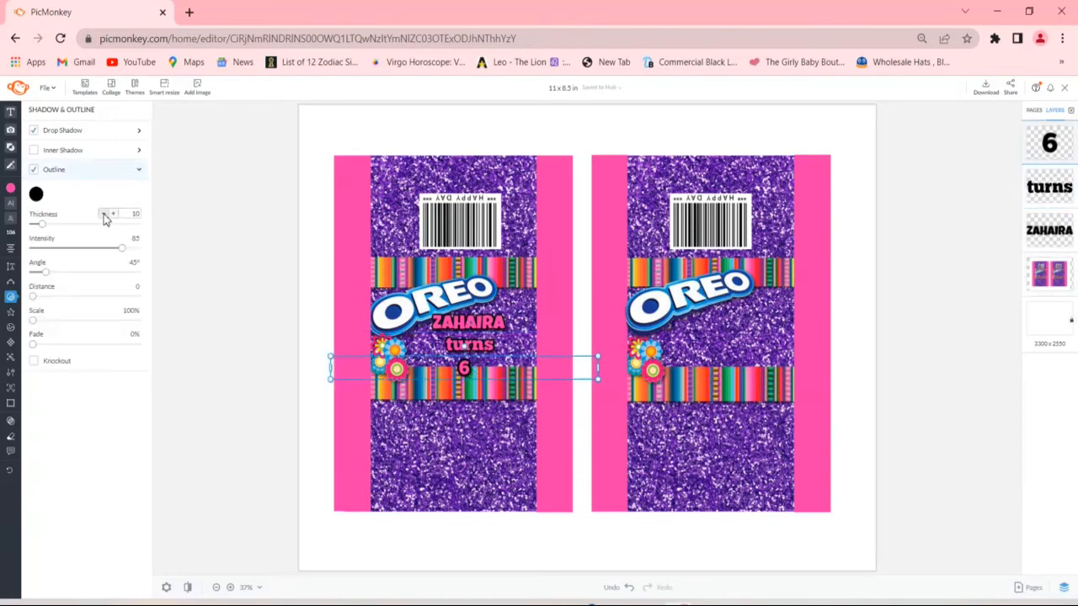
click(457, 429)
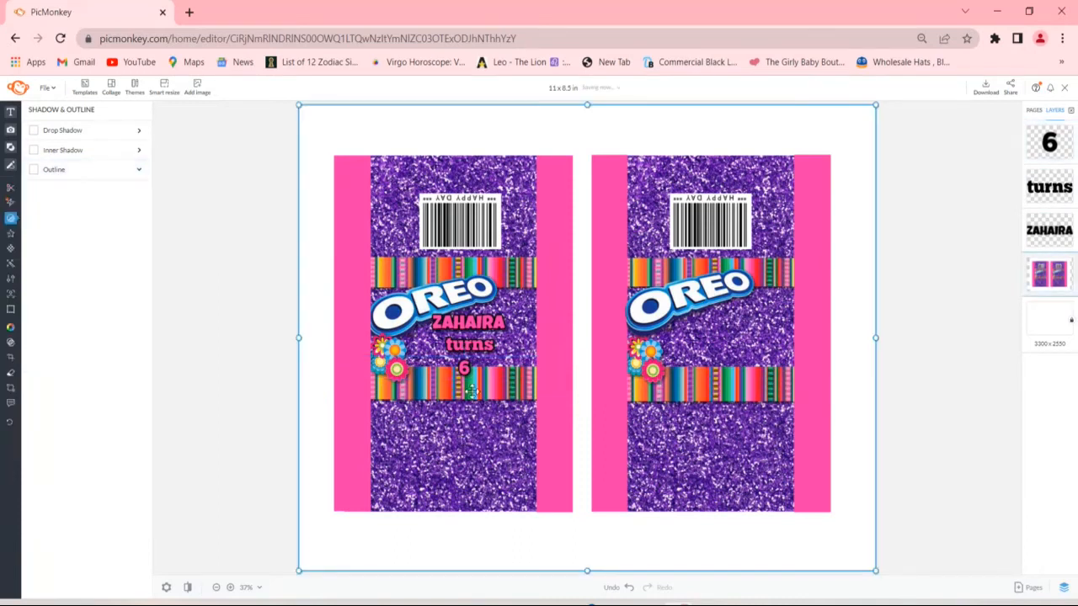
- Move "turns" up closer to the celebrant's name, and enlarge the "6" and place it directly below "turns"
click(465, 353)
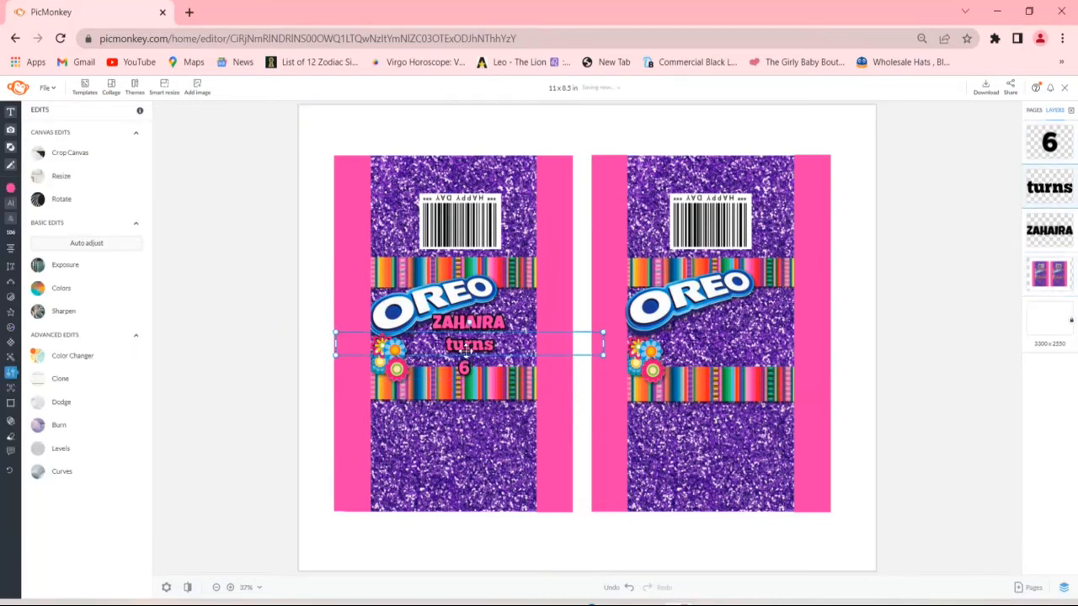
drag(466, 352, 463, 346)
click(466, 377)
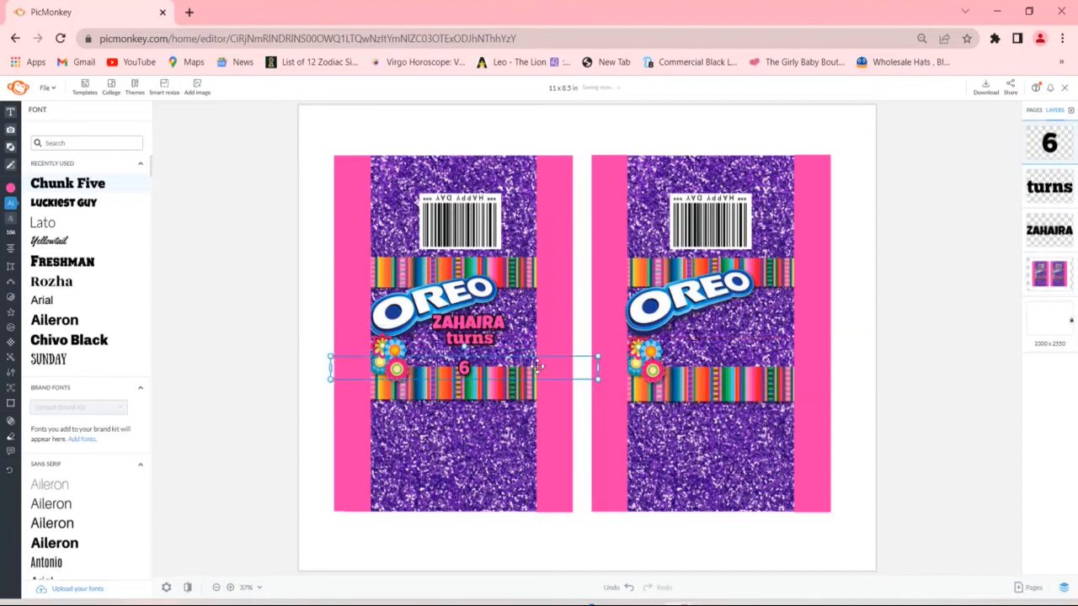
drag(596, 373, 474, 361)
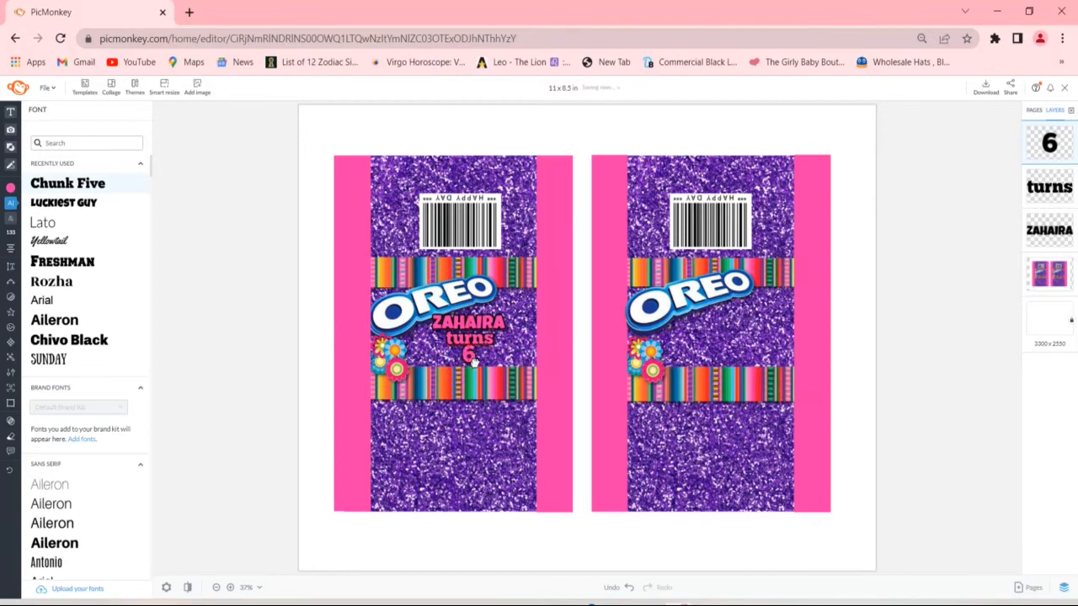
click(472, 358)
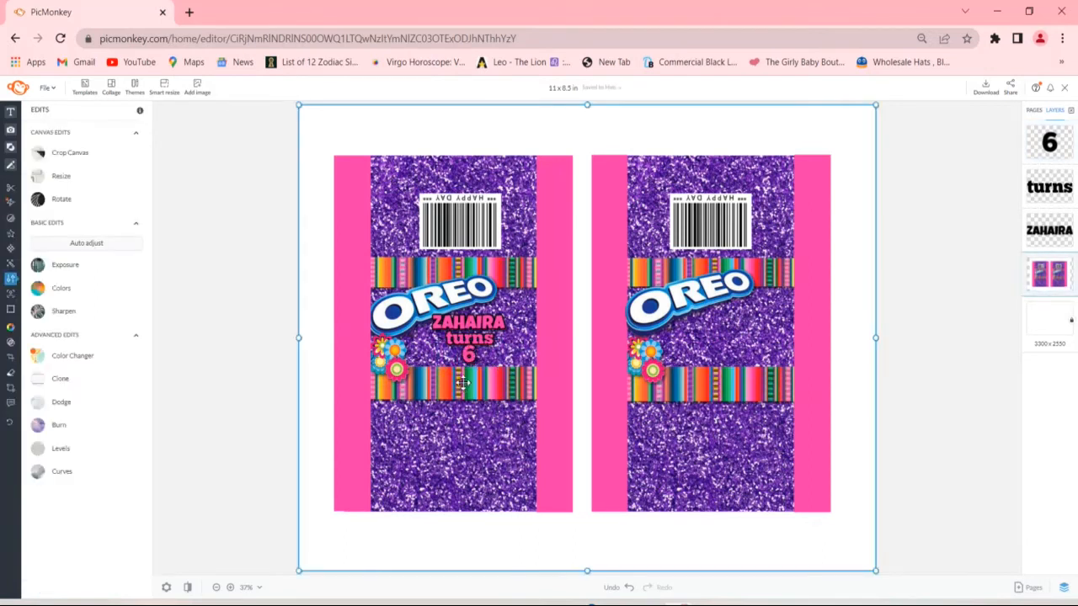
- Shrink "turns" to font size 101 and center it close beneath the celebrant's name
click(476, 341)
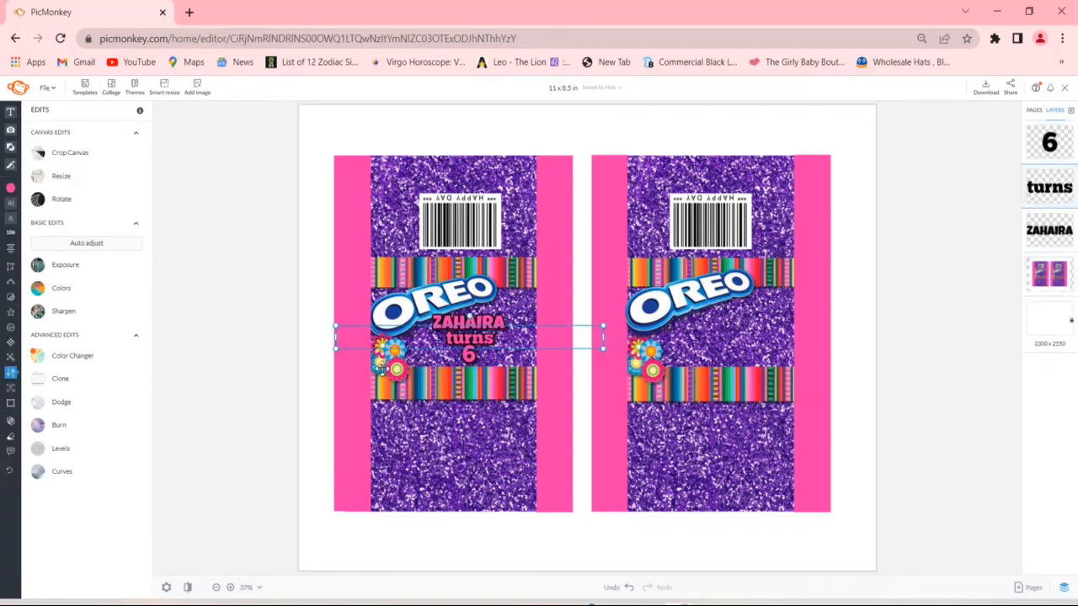
drag(337, 346, 348, 352)
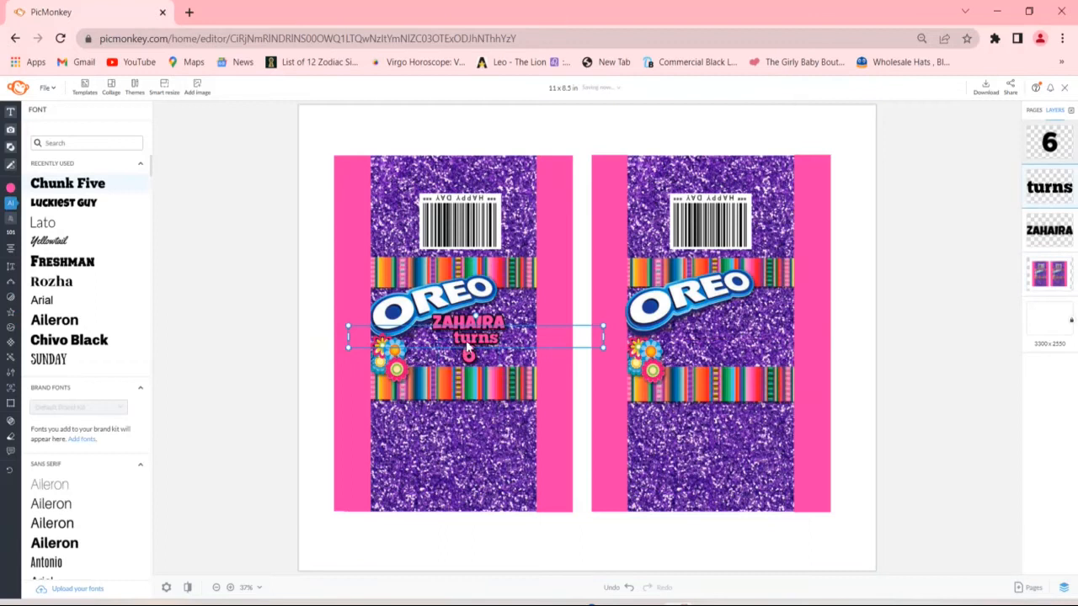
drag(472, 336, 467, 334)
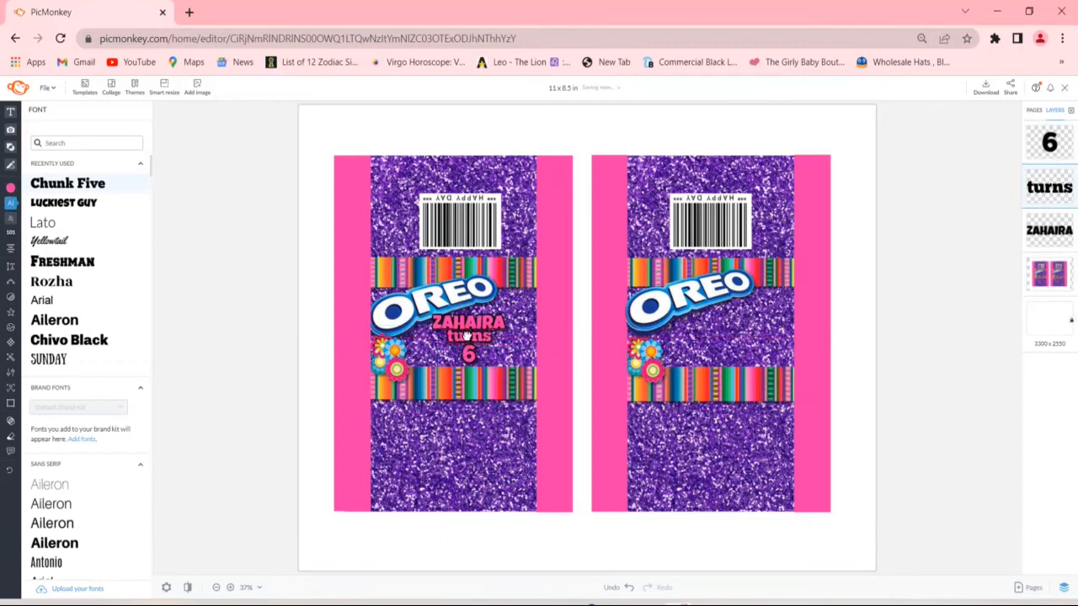
click(470, 362)
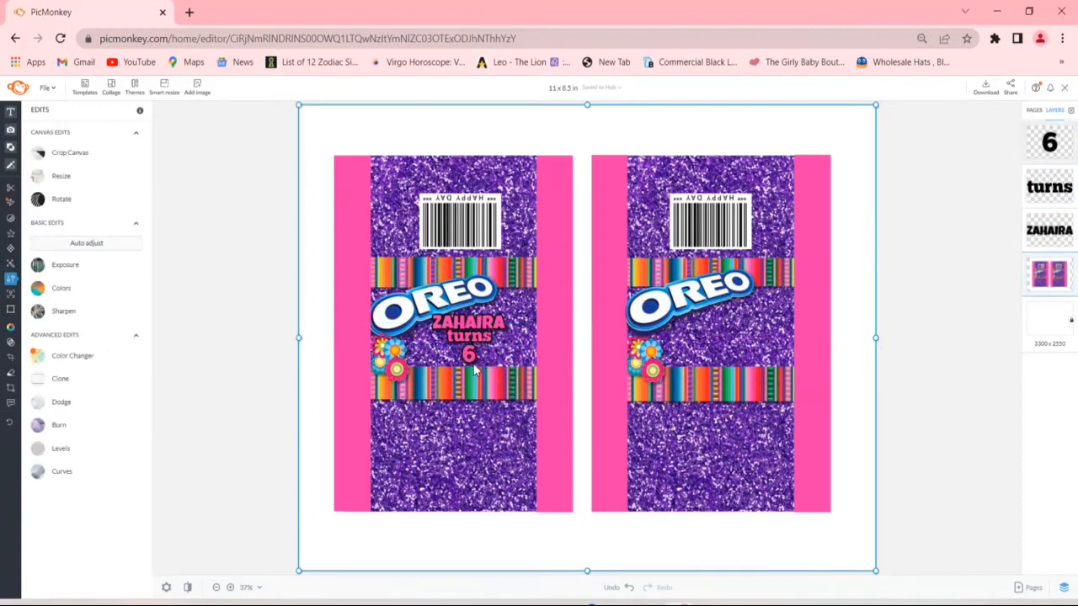
- Shift the celebrant's name, "turns" and "6" slightly left on the left wrapper, keeping the three lines centered and tightly stacked
click(468, 328)
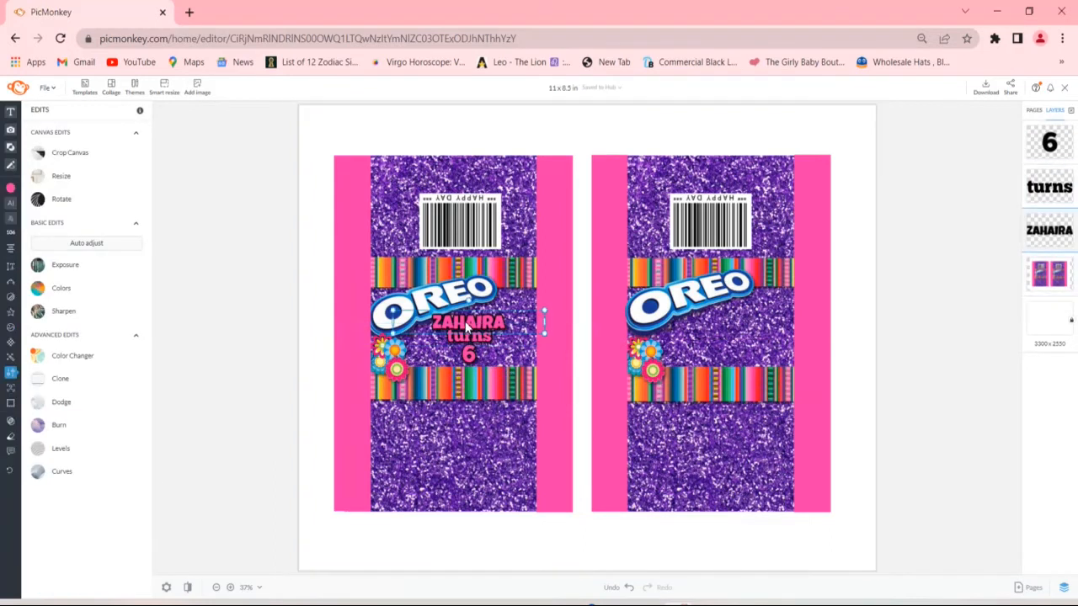
drag(467, 327, 460, 323)
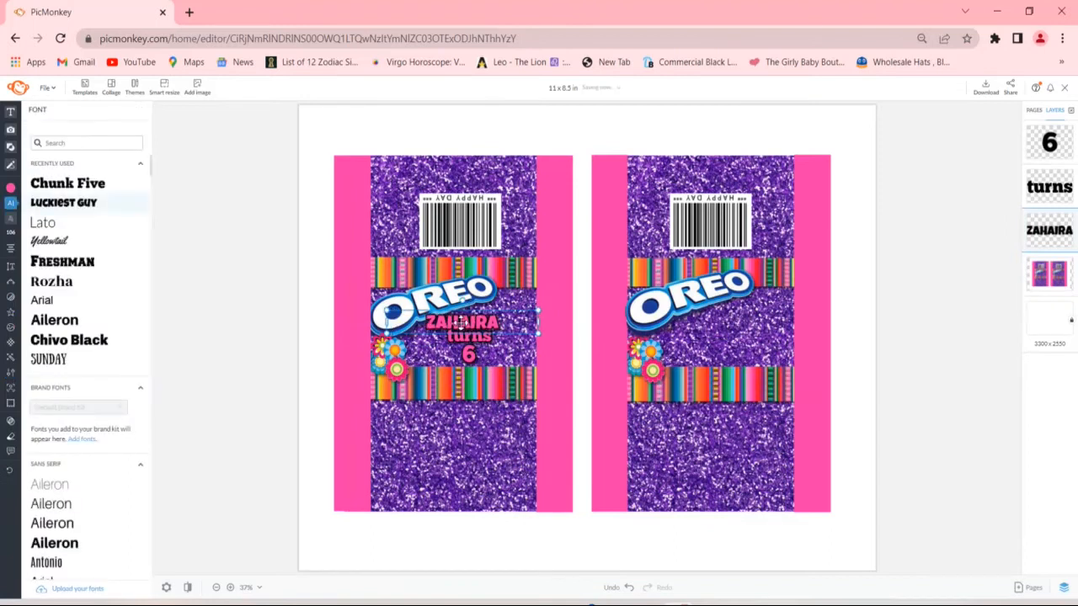
click(474, 346)
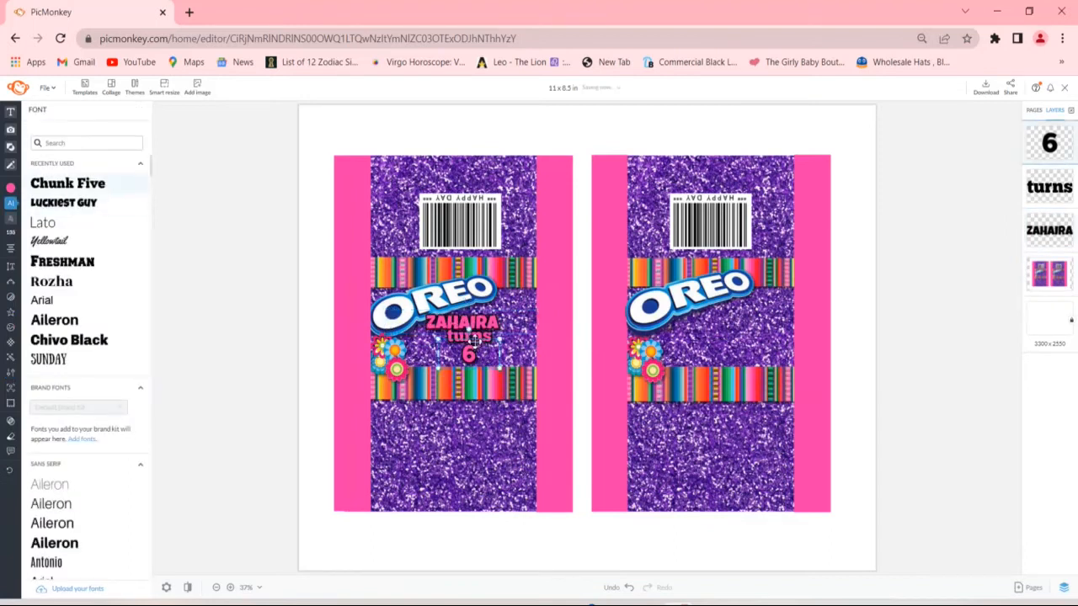
click(521, 337)
drag(521, 337, 514, 337)
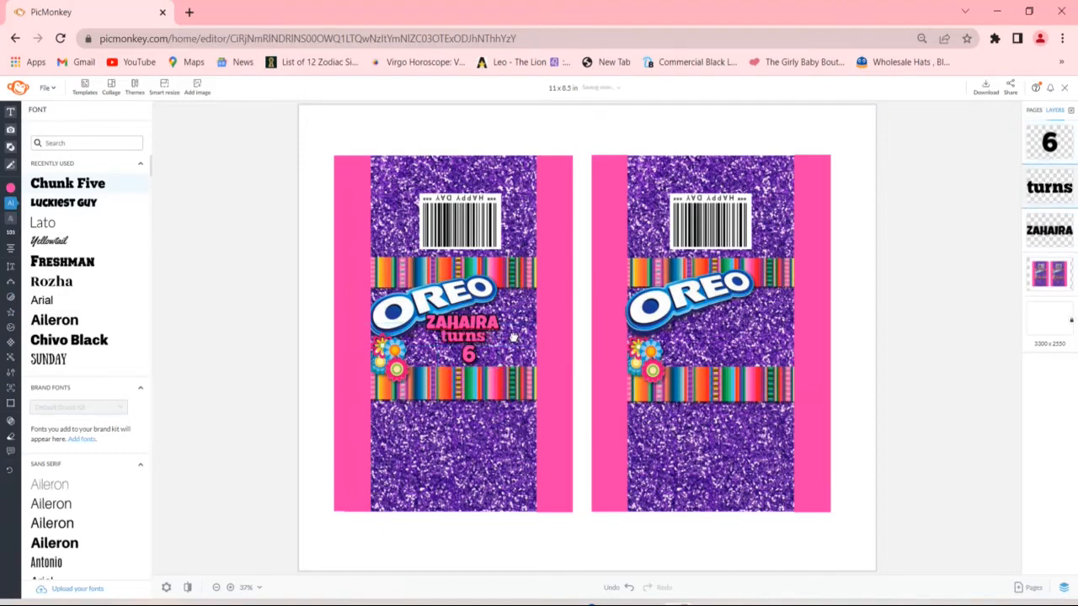
click(484, 360)
drag(483, 360, 476, 357)
- Add the uploaded picture of the Encanto girl in the blue skirt to the canvas
click(308, 337)
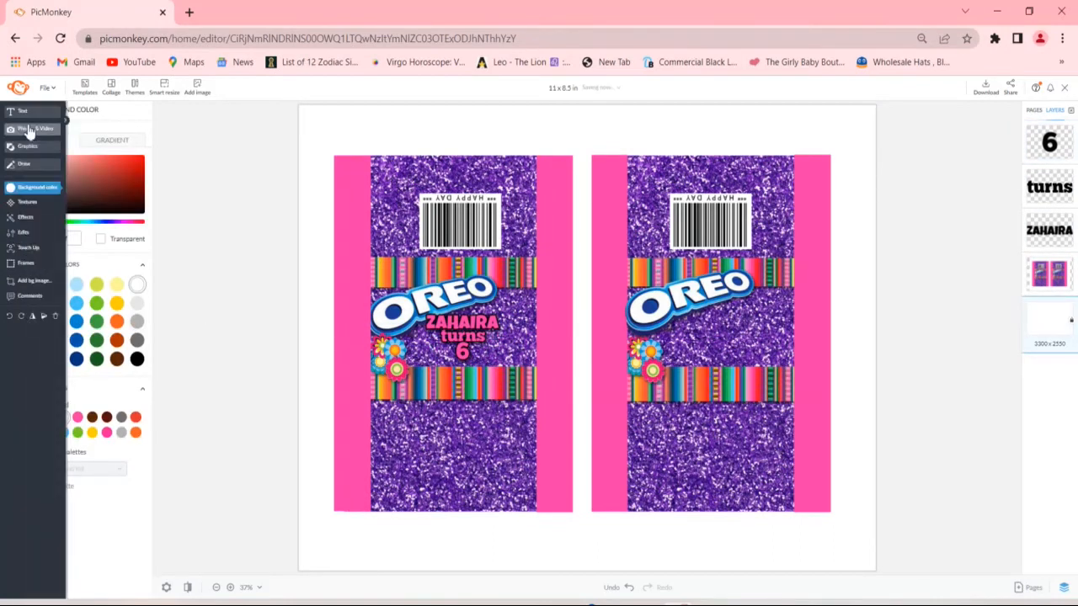
click(30, 131)
click(54, 197)
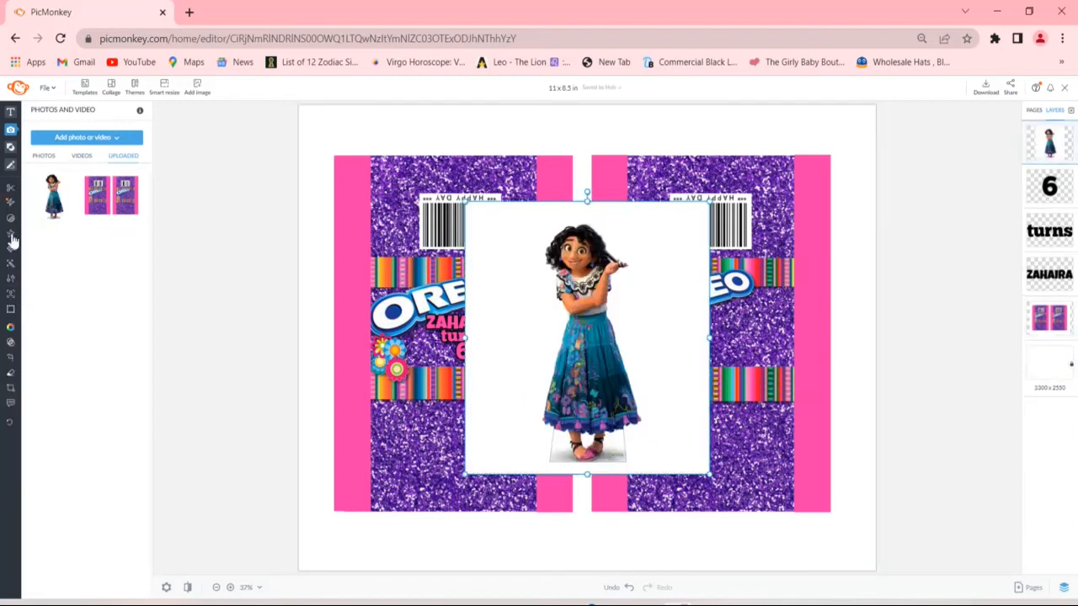
- Remove the girl picture's background, shrink it to fit the left wrapper's central band, and place it just right of the celebrant's name
click(27, 191)
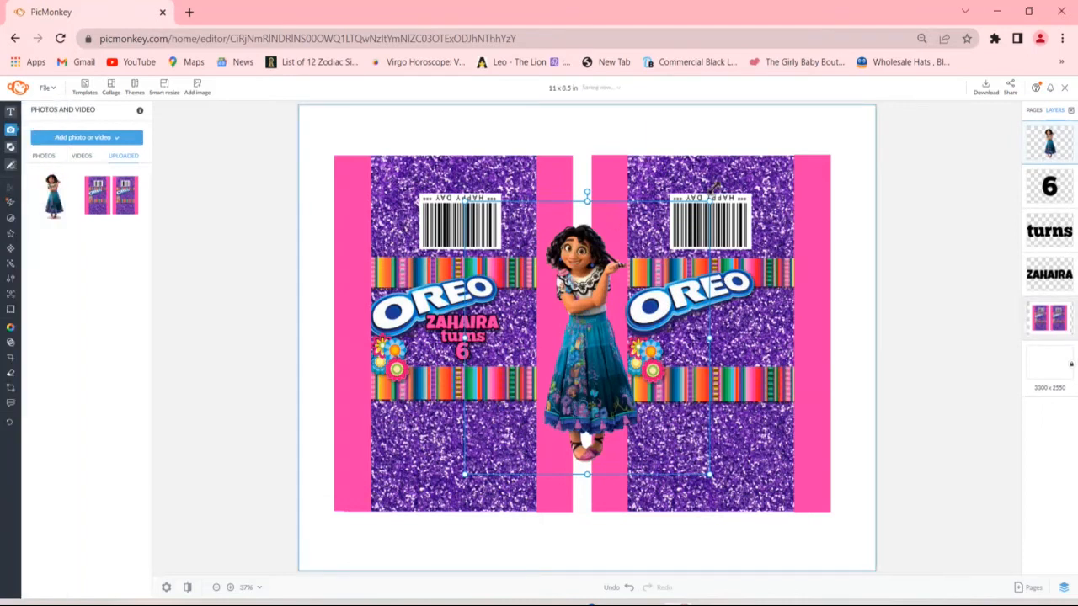
drag(710, 197, 570, 357)
drag(534, 404, 540, 319)
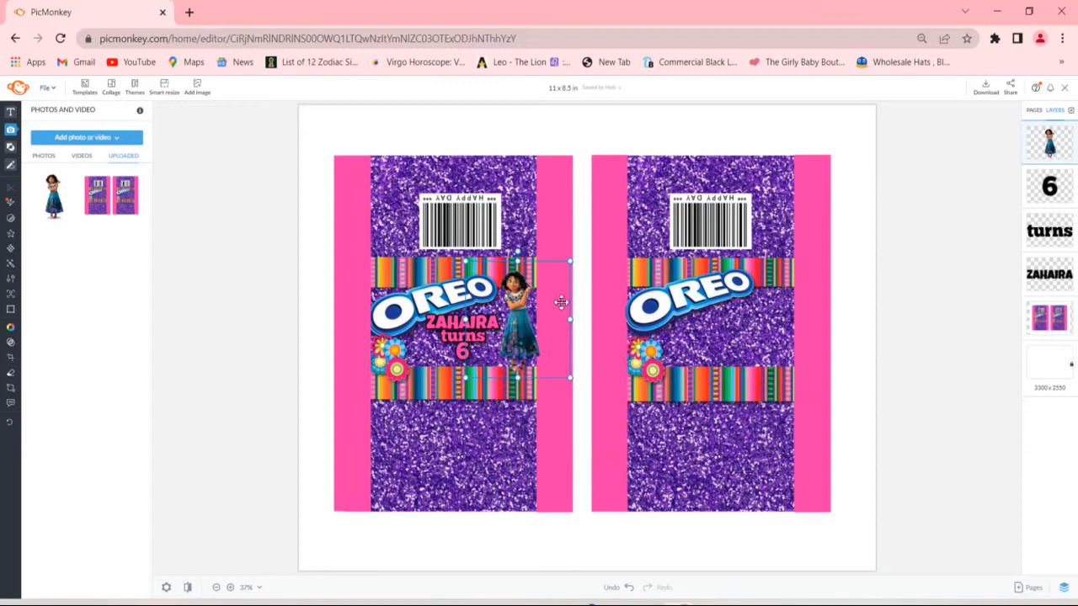
drag(573, 264, 569, 270)
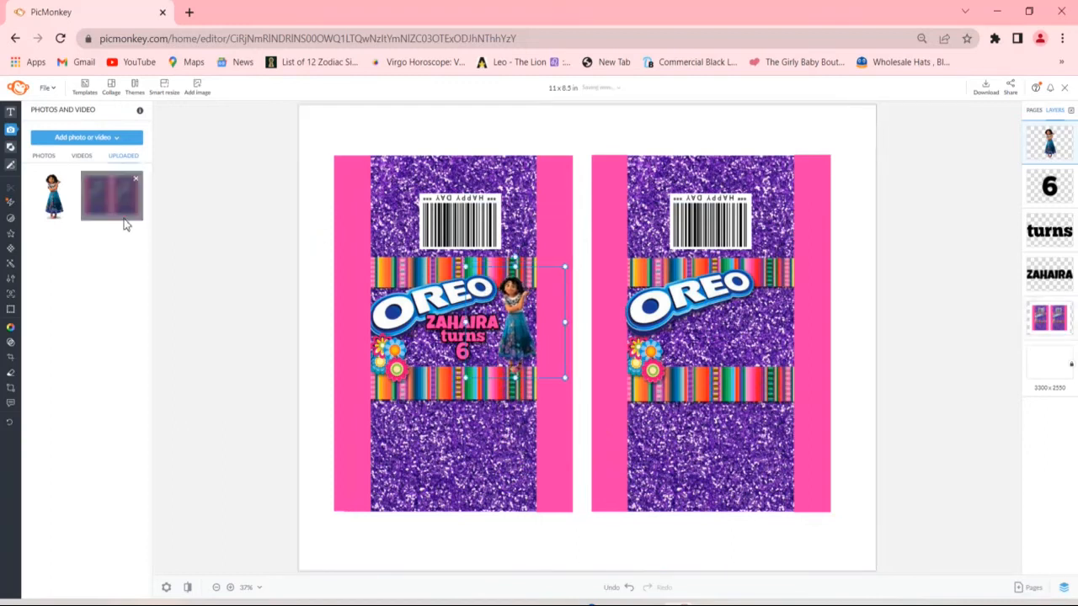
- Add a drop shadow to the girl image on the left wrapper
click(23, 221)
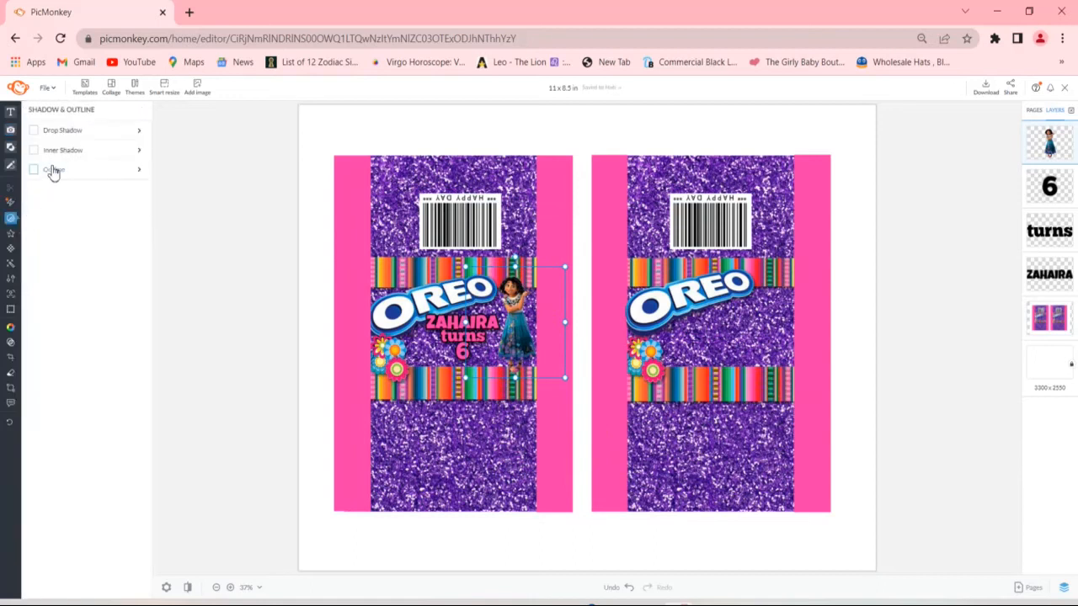
click(49, 137)
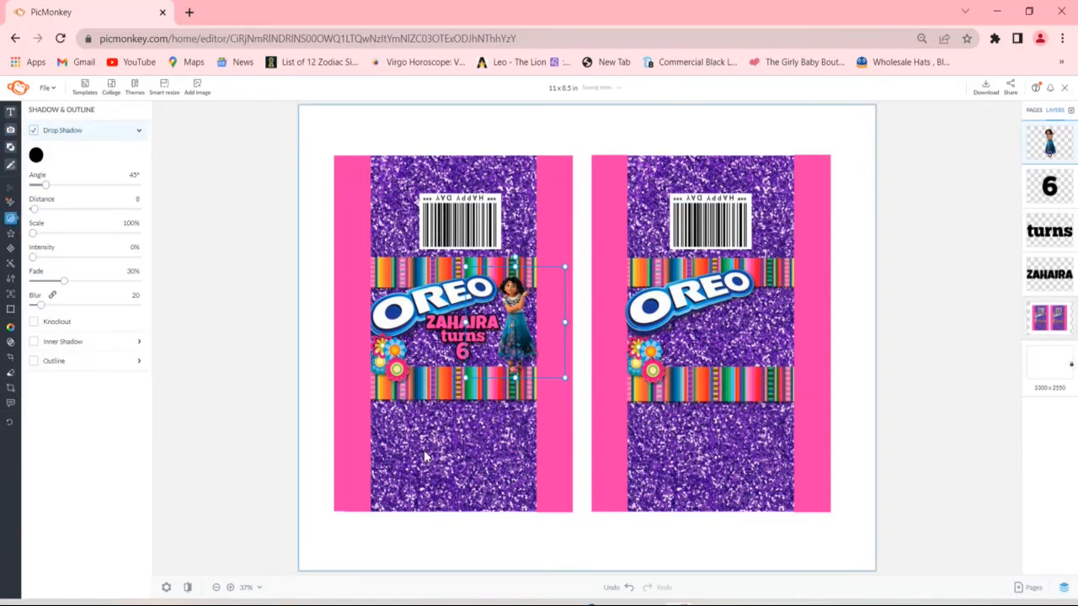
click(437, 404)
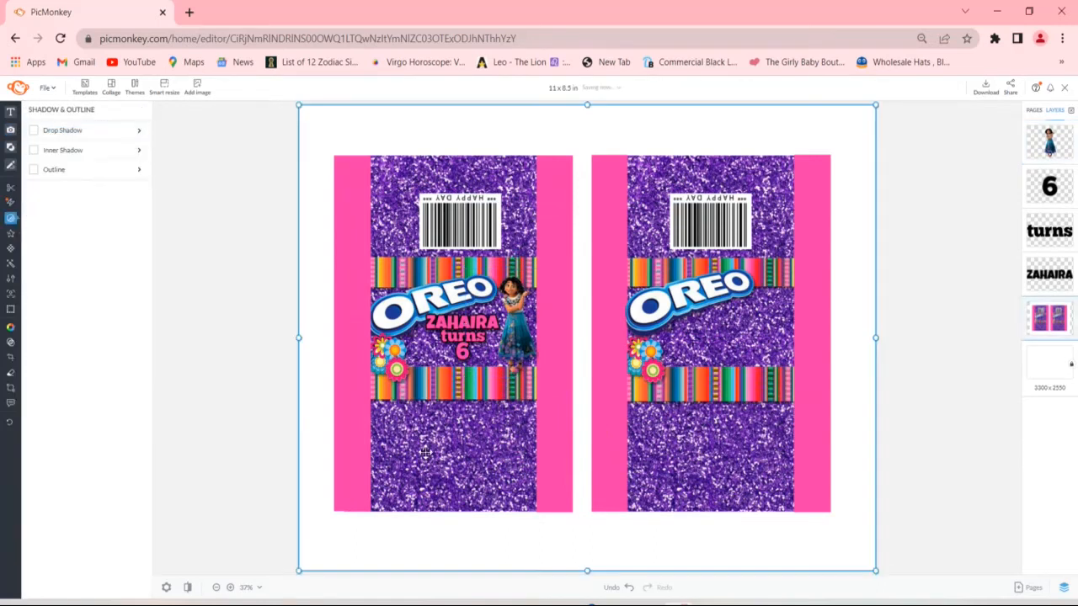
- Copy the celebrant's name to the right wrapper, placing it beneath the OREO logo at the same height as on the left wrapper
click(459, 325)
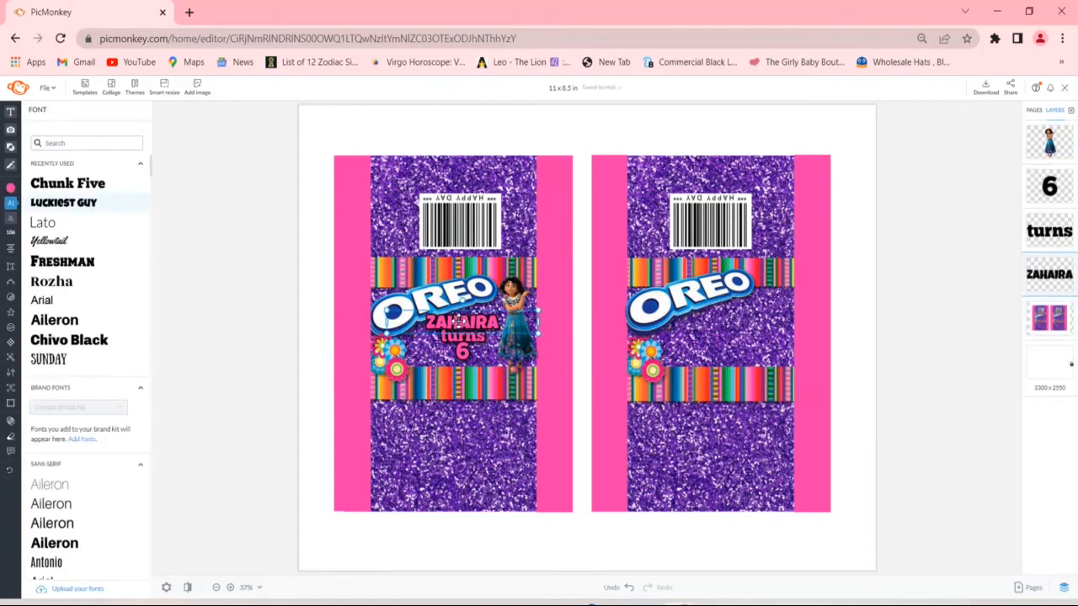
right_click(459, 322)
click(487, 441)
right_click(431, 319)
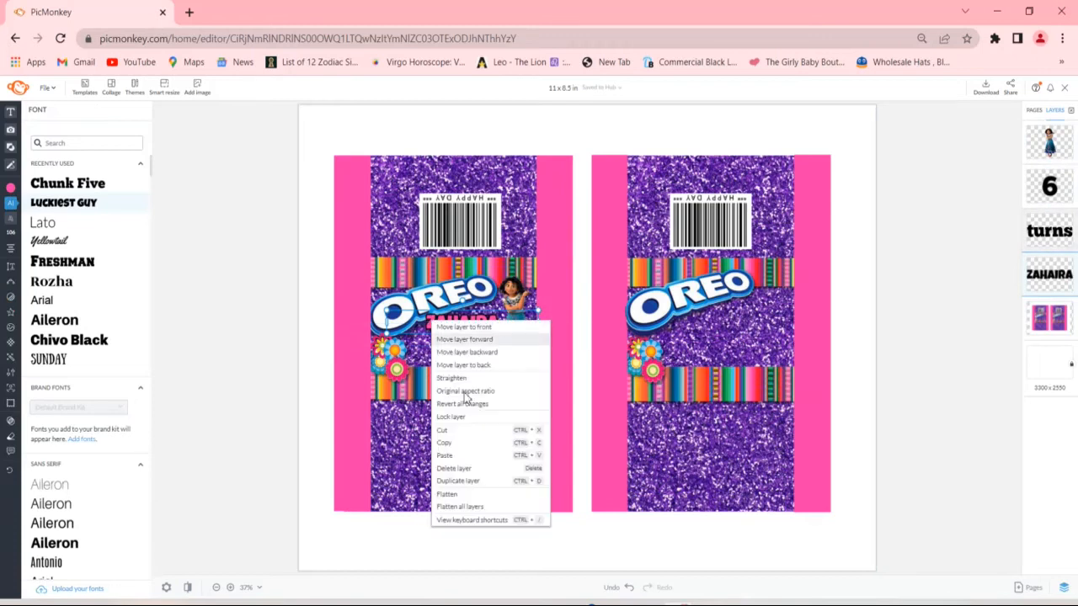
click(467, 453)
drag(469, 322, 732, 321)
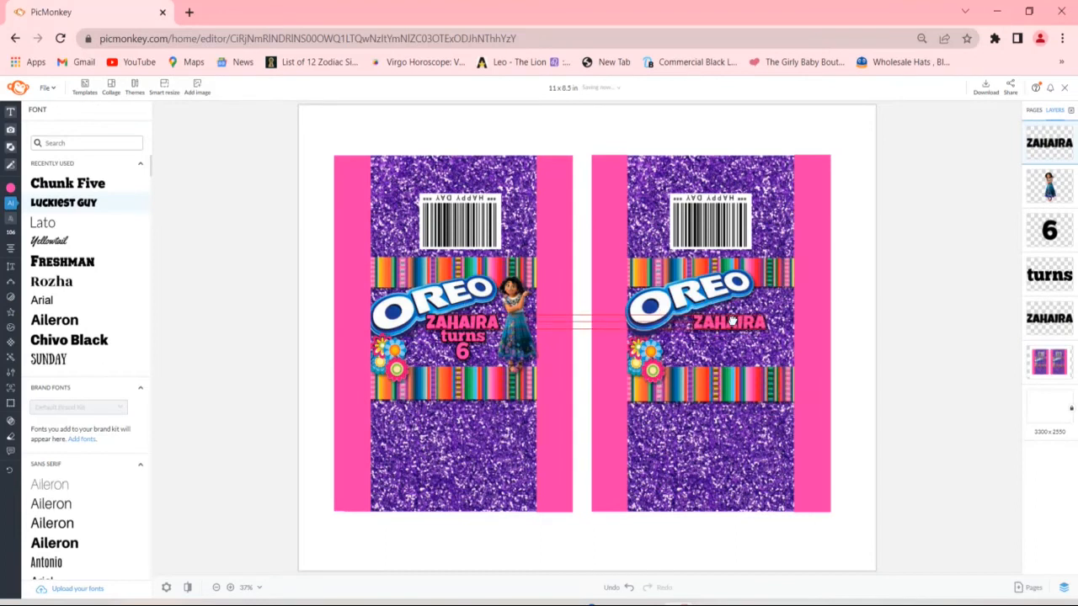
drag(732, 322, 730, 321)
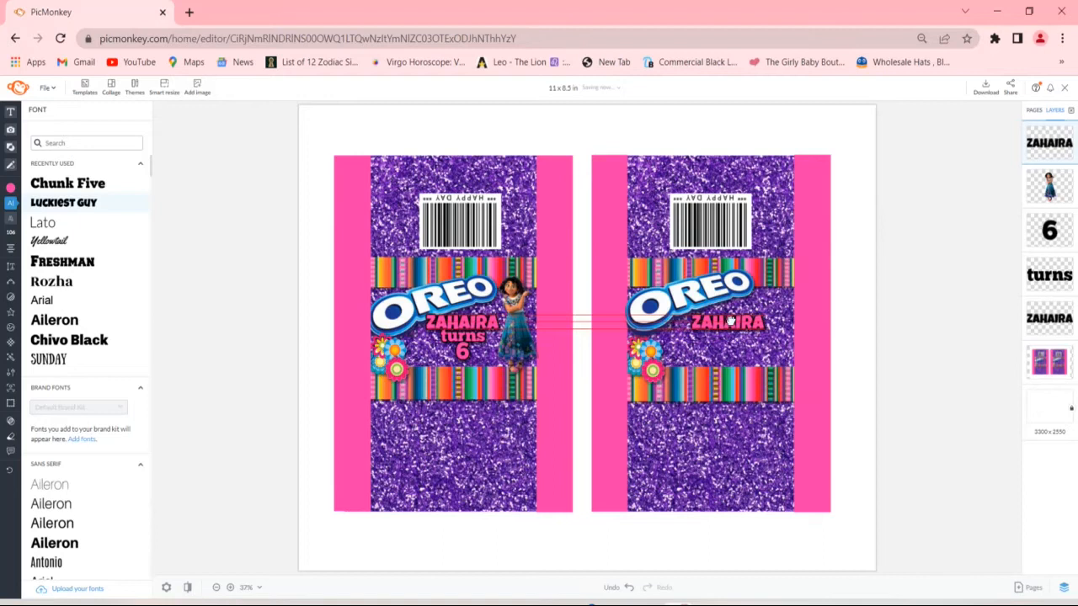
drag(730, 322, 720, 322)
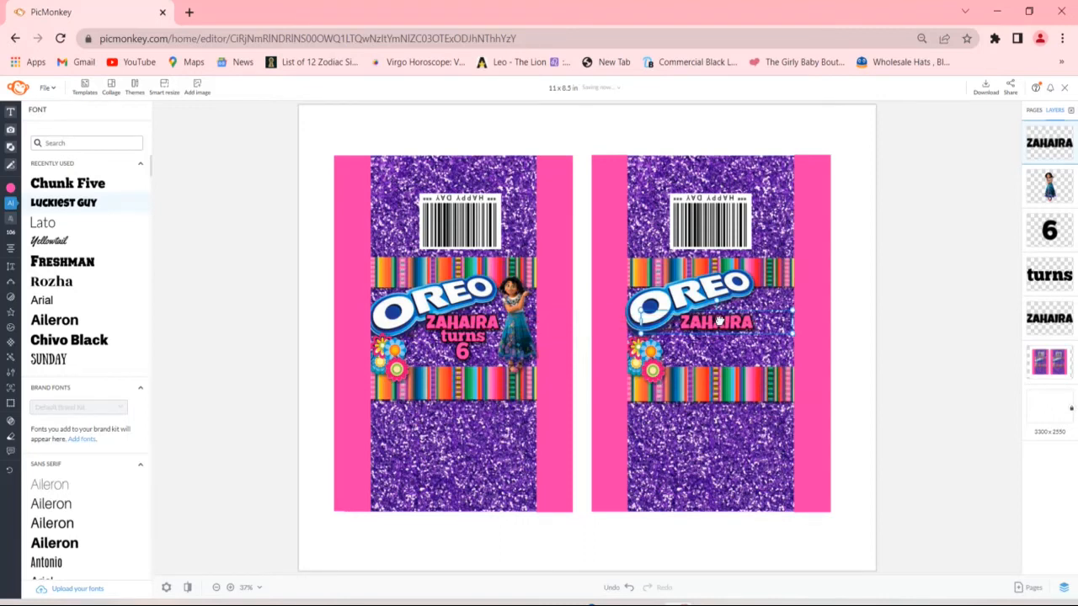
- Copy "turns" from the left wrapper and center the copy beneath the celebrant's name on the right wrapper
click(455, 337)
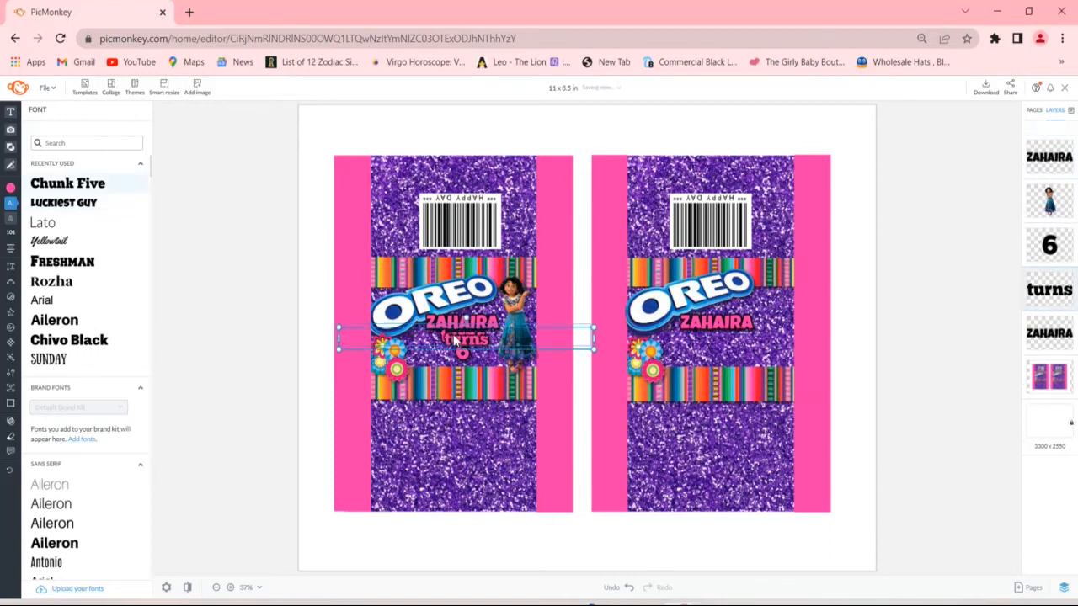
key(ctrl+c)
key(ctrl+v)
drag(487, 341, 732, 337)
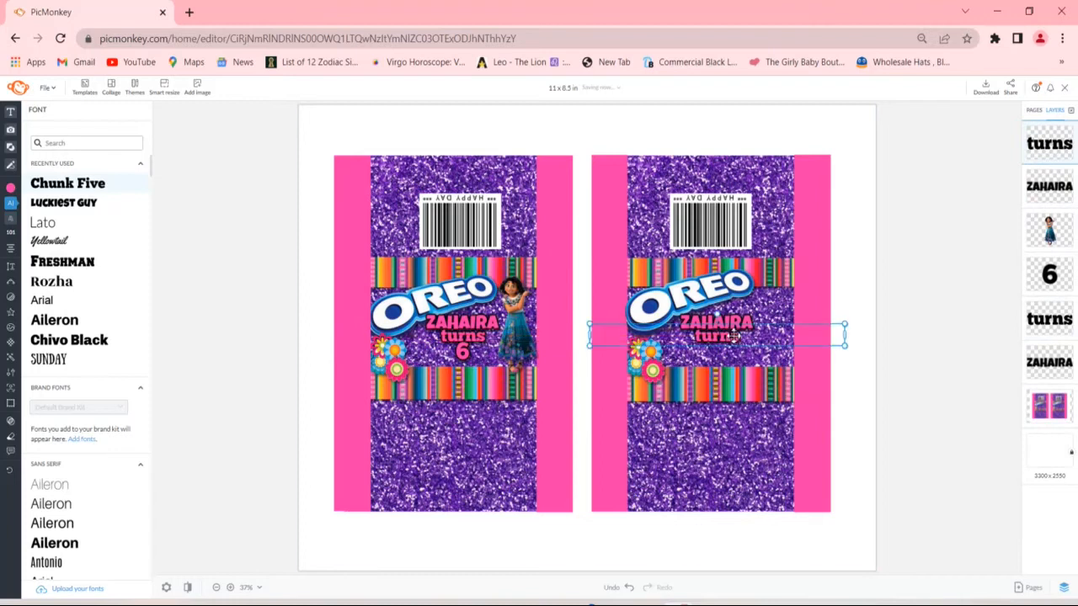
- Copy the "6" from the left wrapper and center the copy directly below "turns" on the right wrapper
click(459, 359)
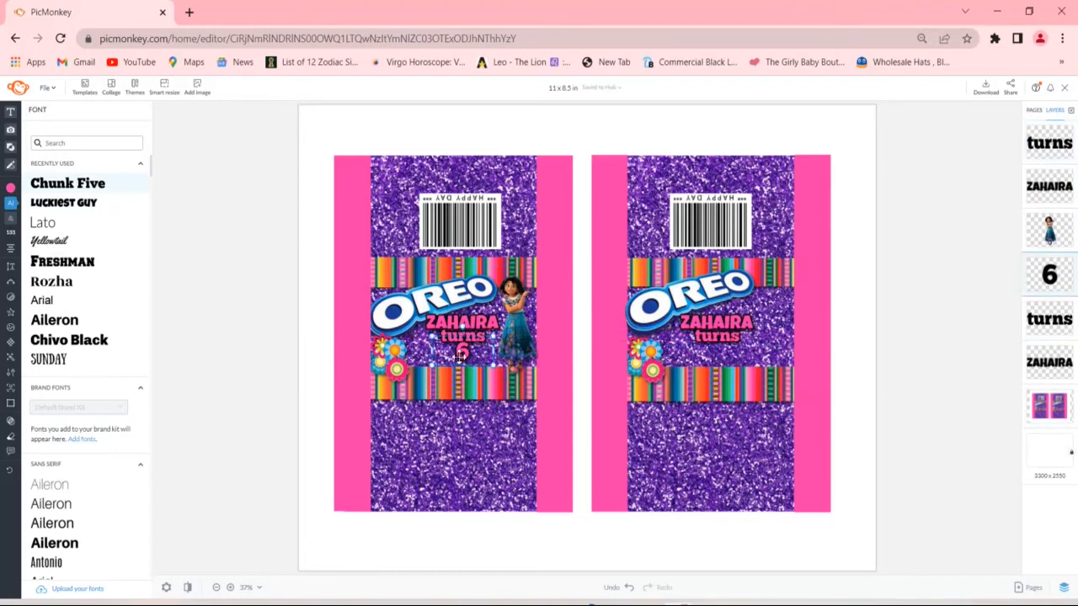
key(ctrl+c)
key(ctrl+v)
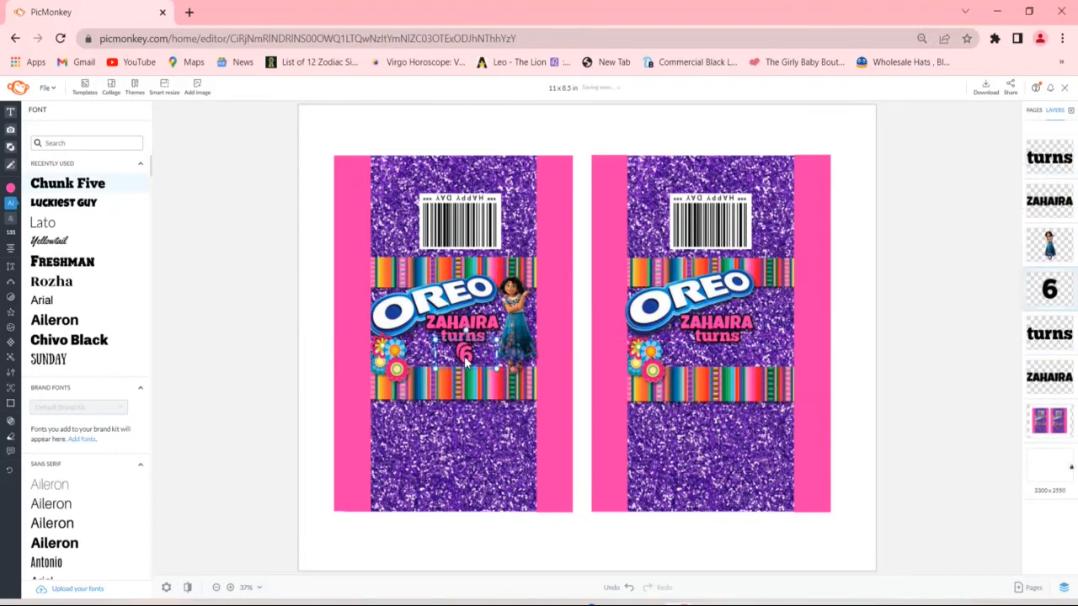
drag(461, 355, 716, 356)
- Copy the girl image to the right wrapper beside the celebrant's name, level with the one on the left wrapper
click(522, 299)
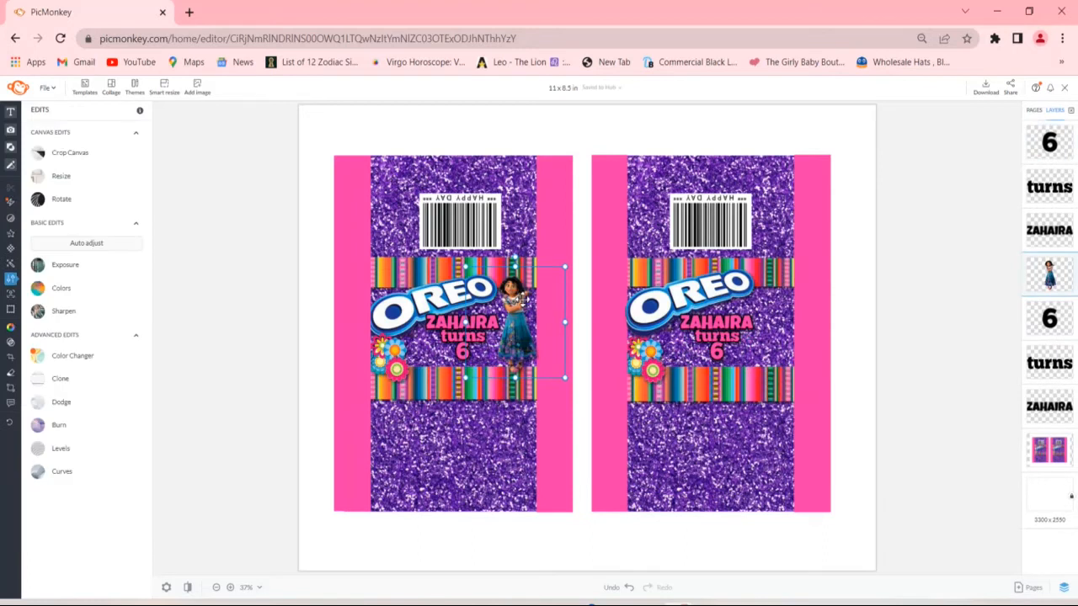
key(ctrl+c)
key(ctrl+v)
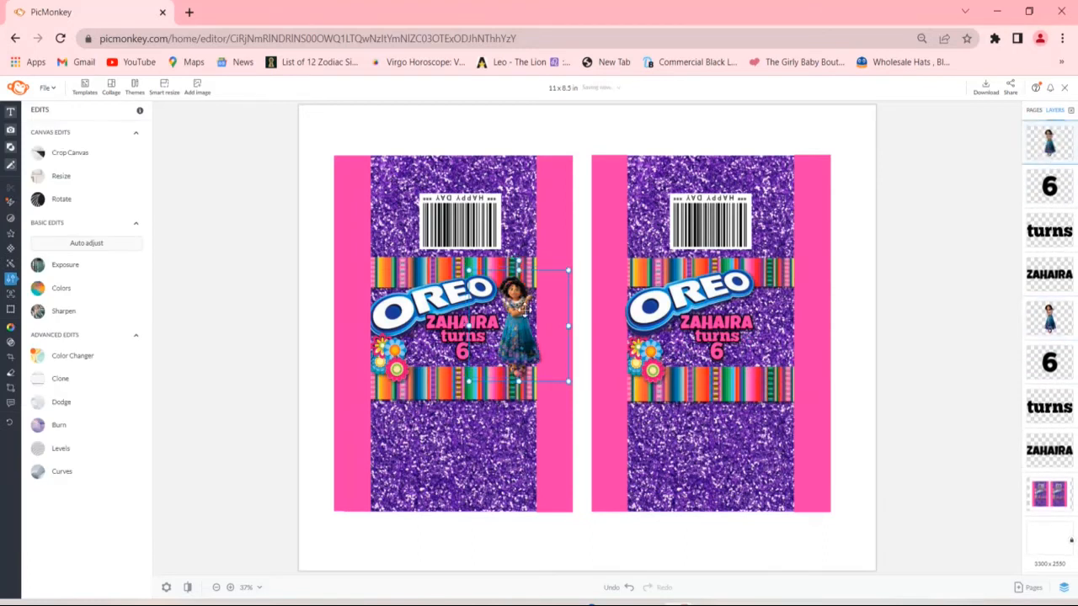
drag(524, 310, 781, 309)
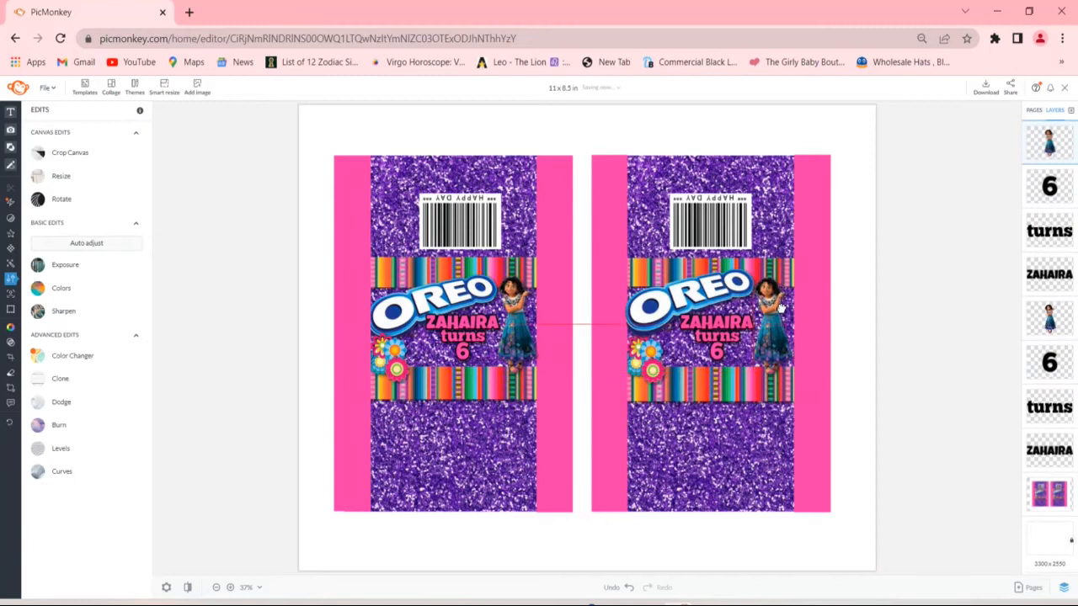
drag(781, 309, 781, 309)
click(901, 379)
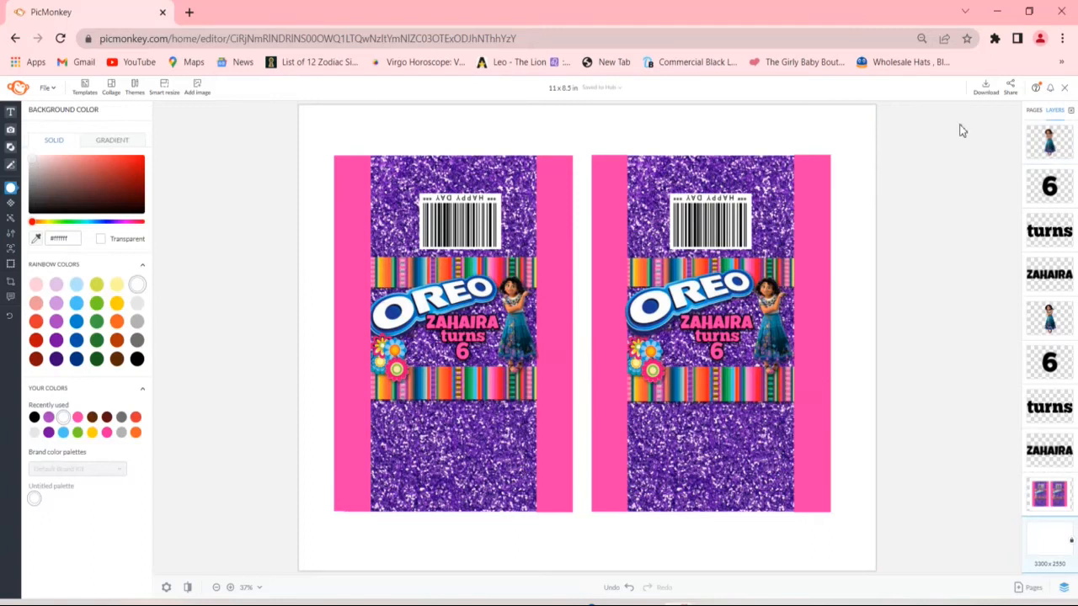
- Open the download options for the personalized Oreo wrapper design
click(984, 89)
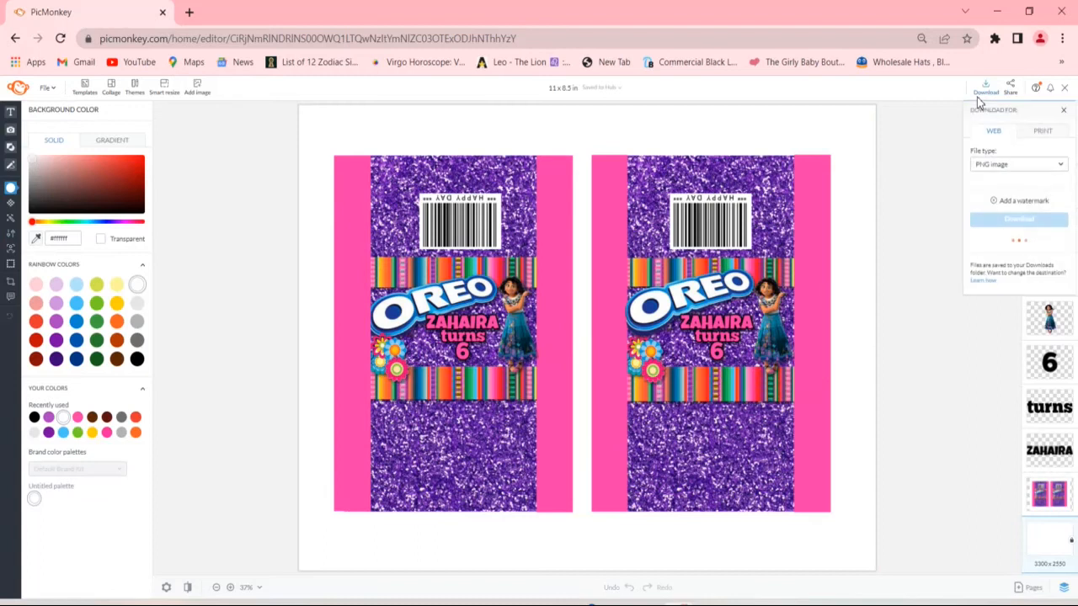